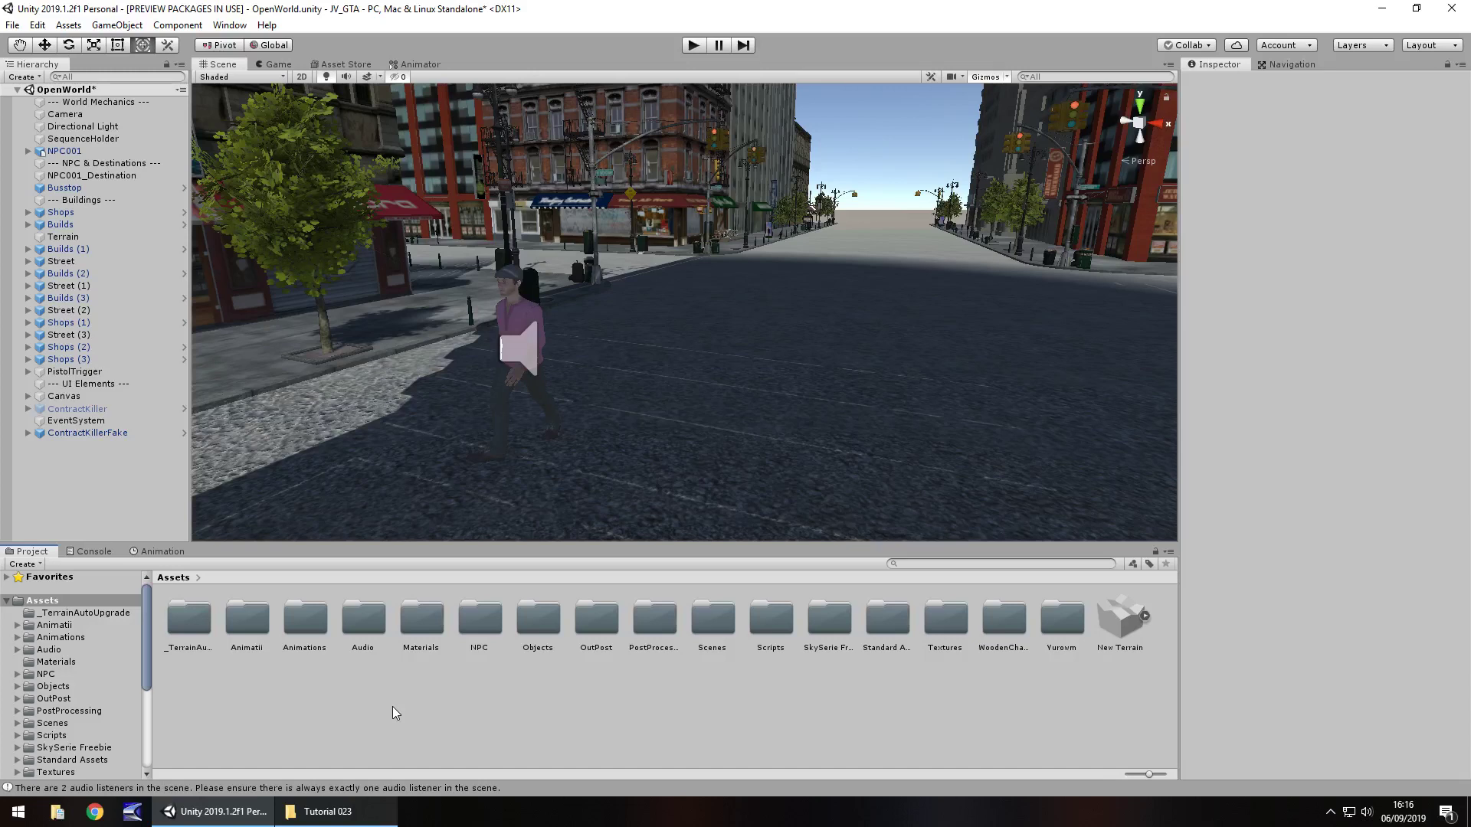
pyautogui.moveTo(802, 306); pyautogui.dragTo(790, 271, button='right')
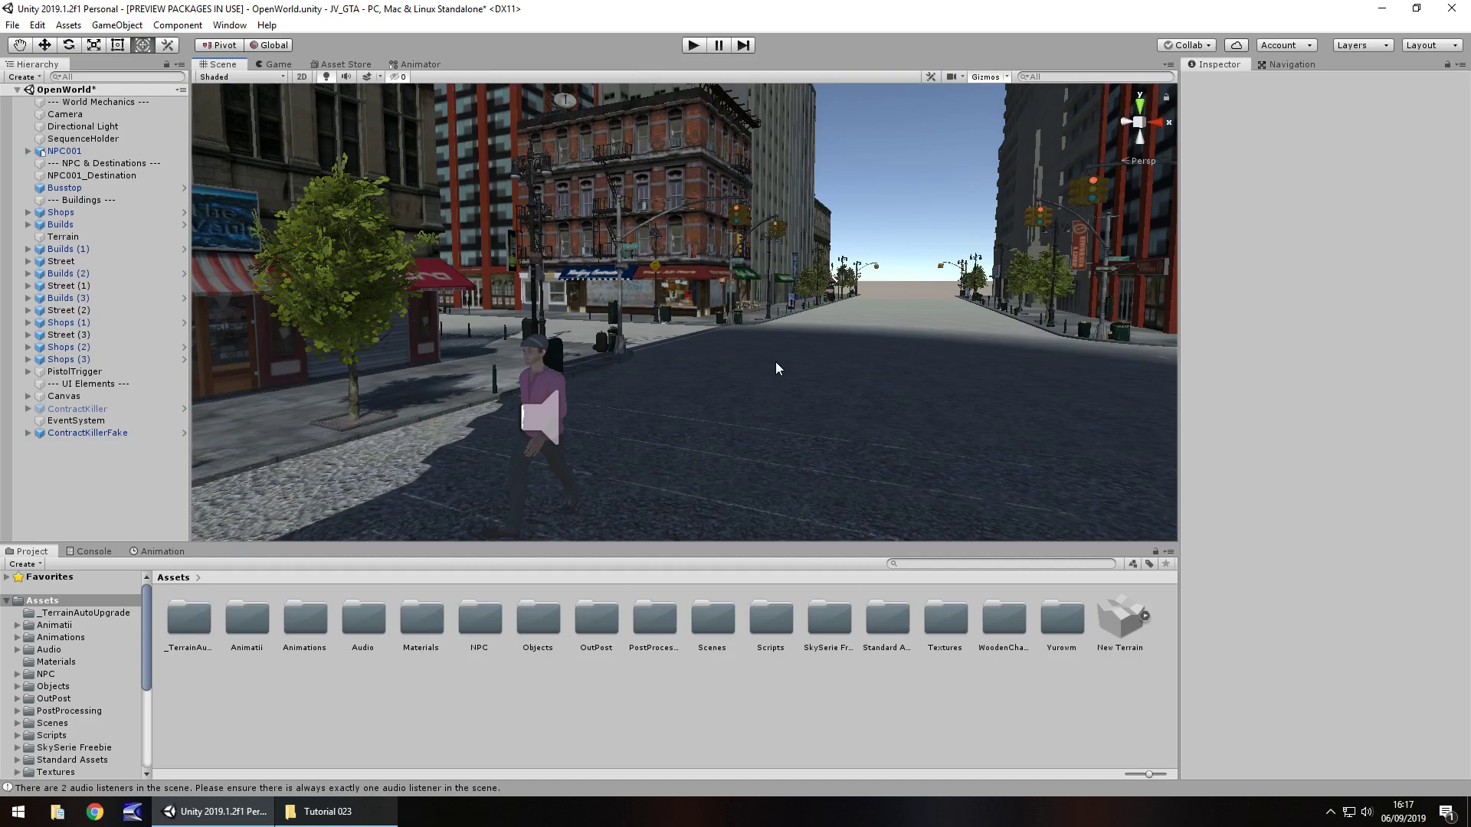
pyautogui.moveTo(789, 366); pyautogui.dragTo(764, 328, button='right')
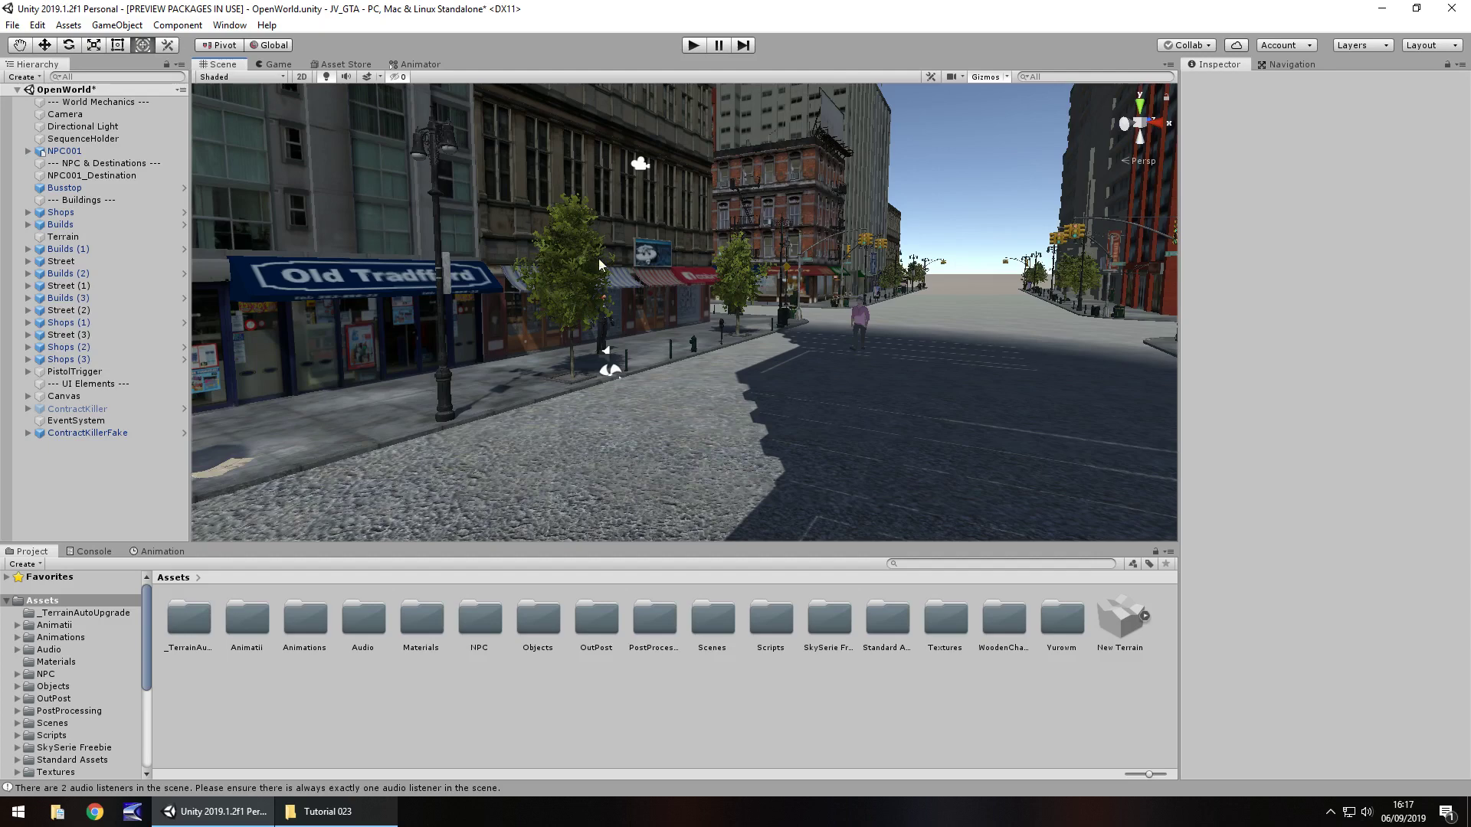
pyautogui.moveTo(606, 349); pyautogui.dragTo(557, 322, button='right')
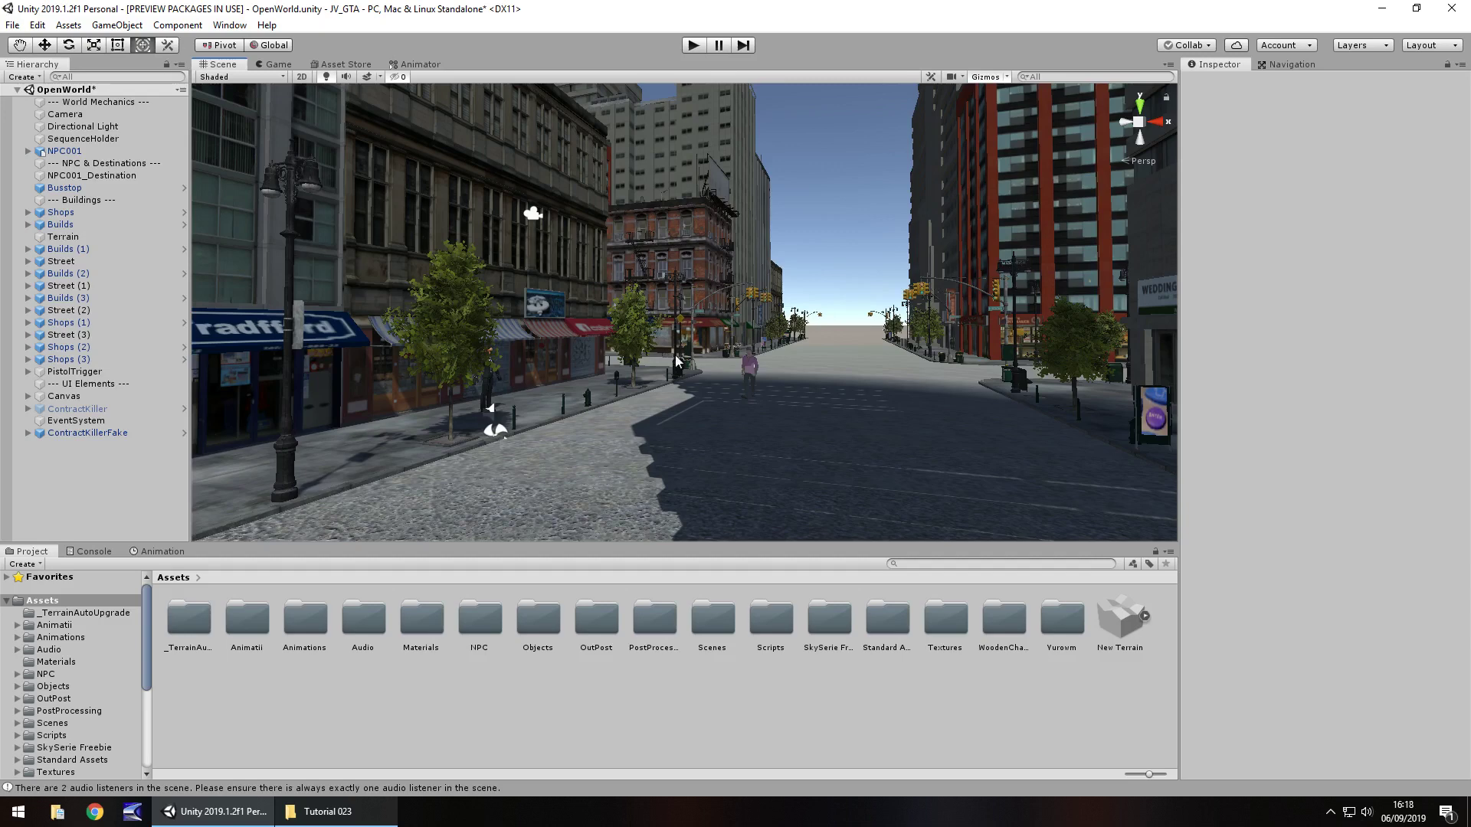
pyautogui.moveTo(676, 361); pyautogui.dragTo(481, 402, button='right')
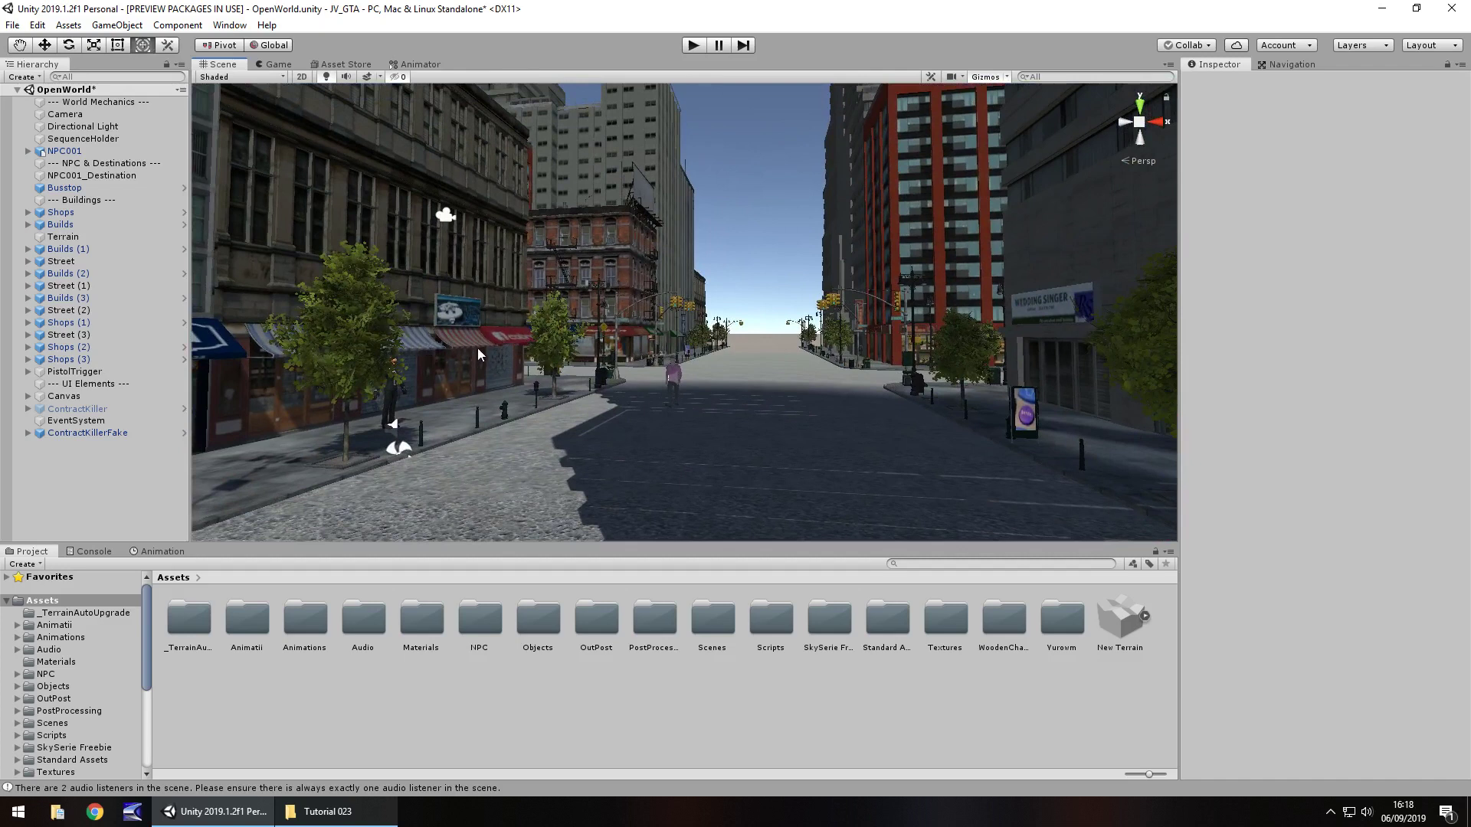
# - Search the Asset Store for "skybox" and return to the Scene view
pyautogui.click(349, 64)
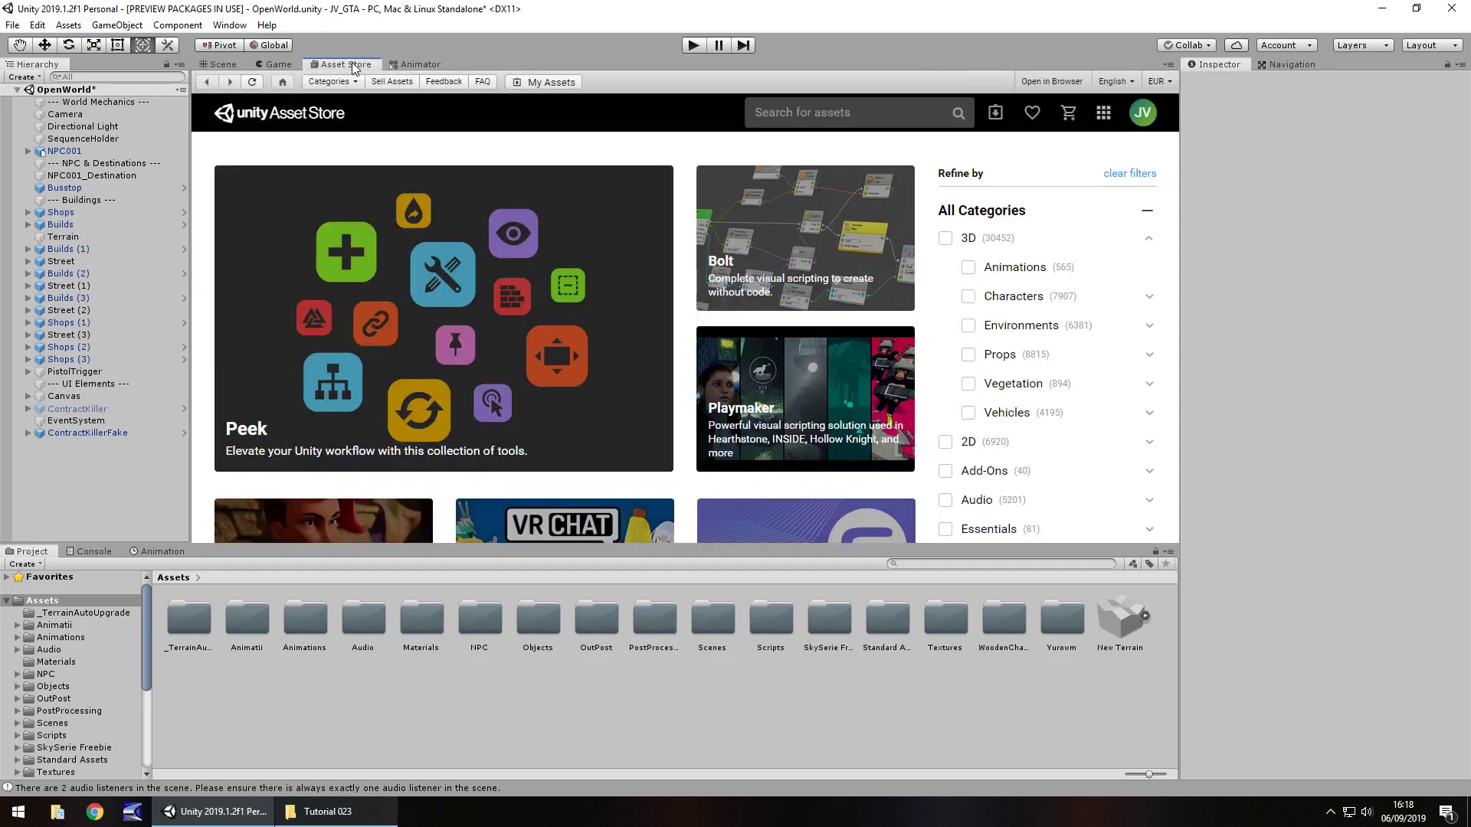
pyautogui.click(811, 114)
pyautogui.write('skybox')
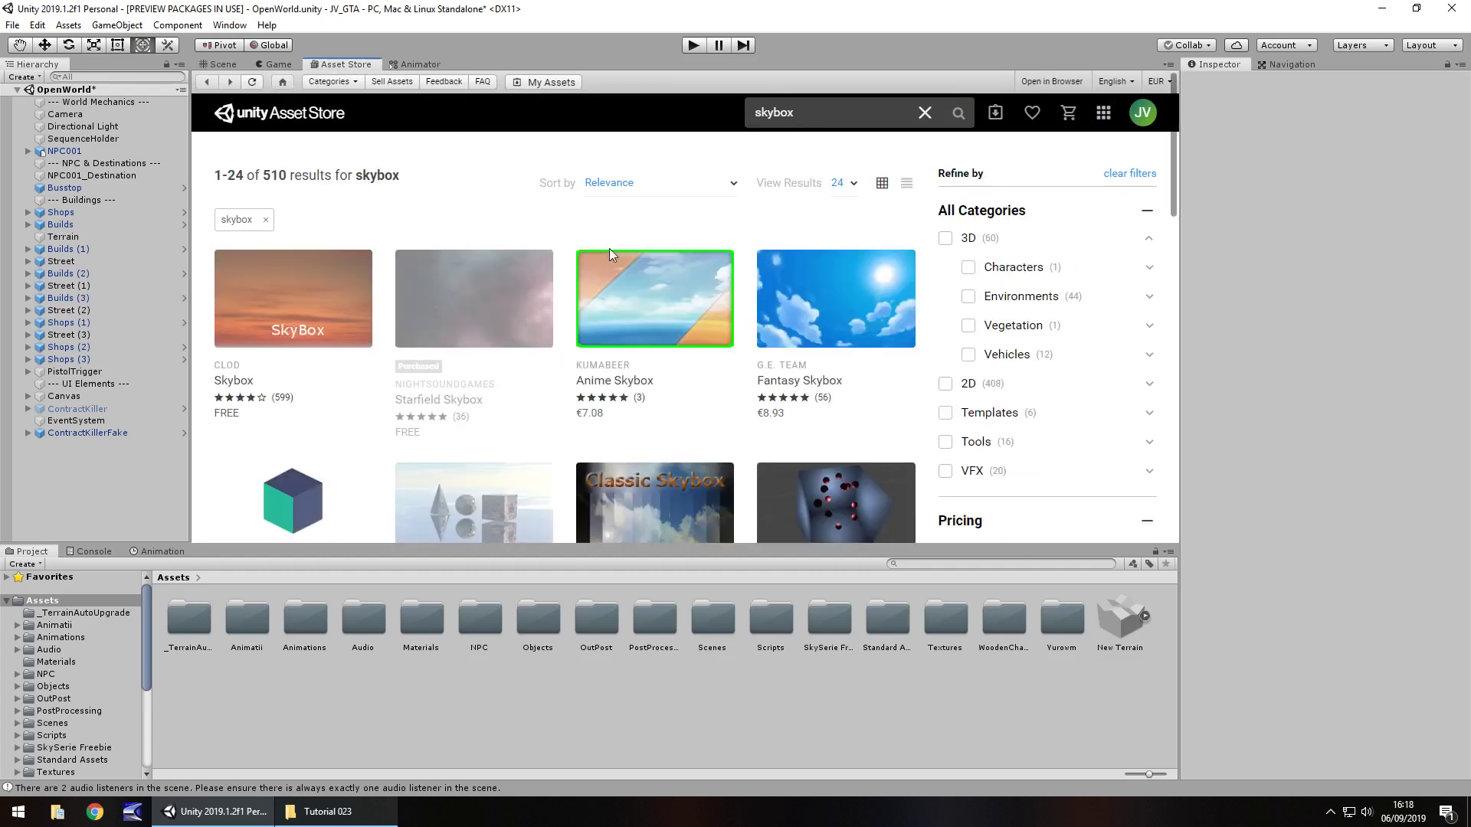
pyautogui.click(222, 63)
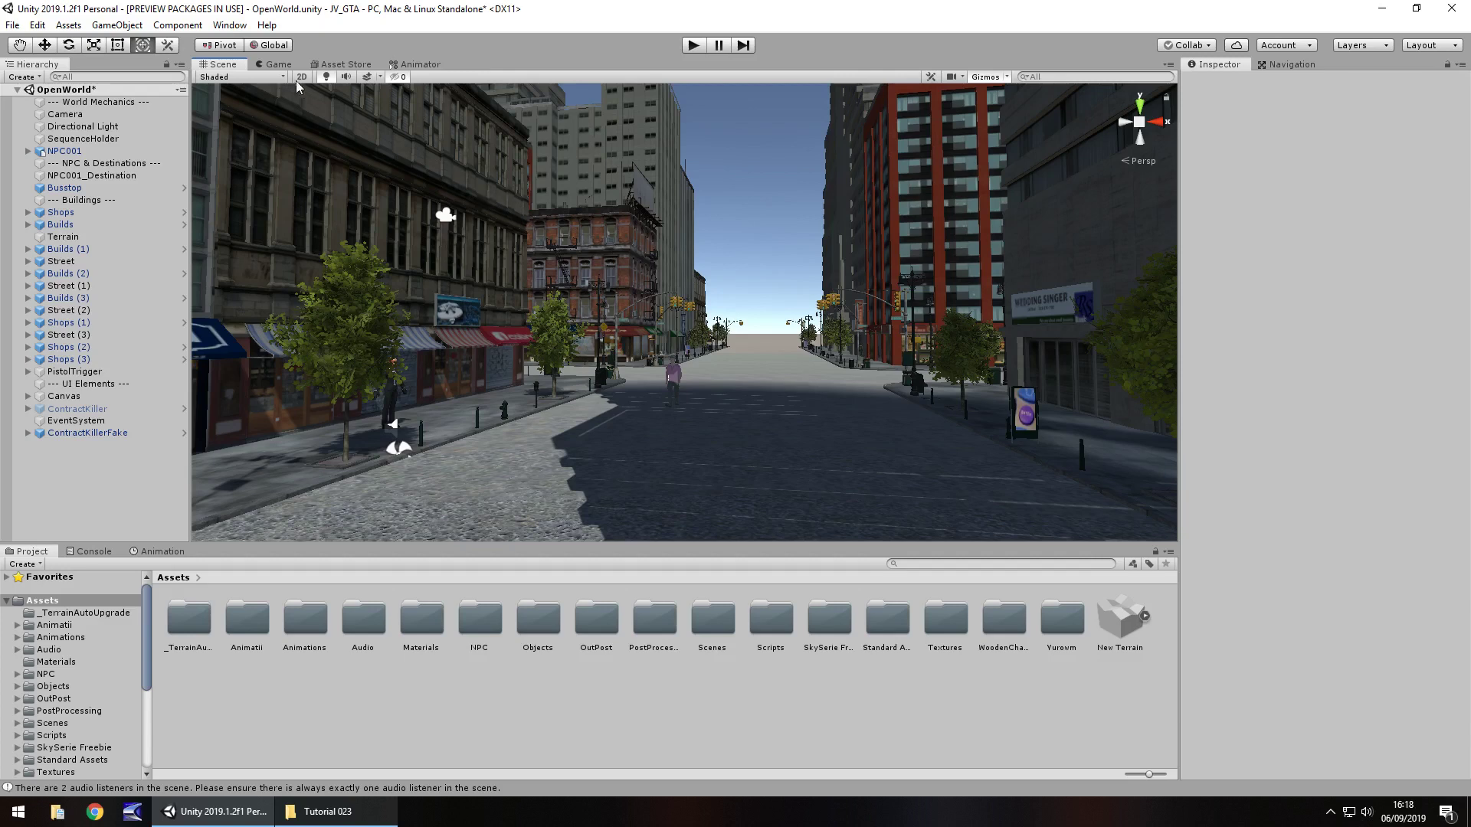
# - Open the Lighting Settings for the OpenWorld scene
pyautogui.click(229, 24)
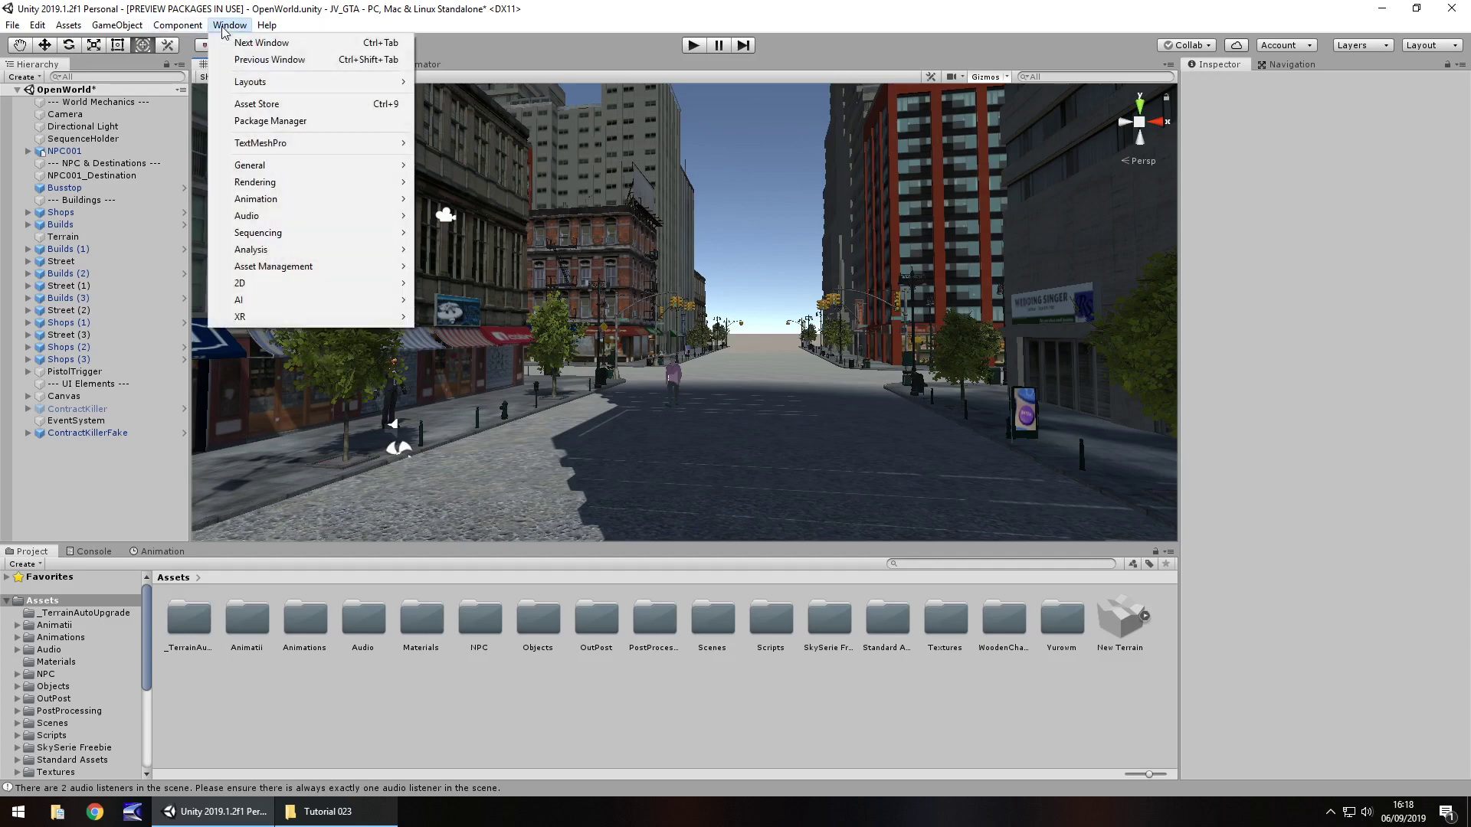
pyautogui.moveTo(276, 184)
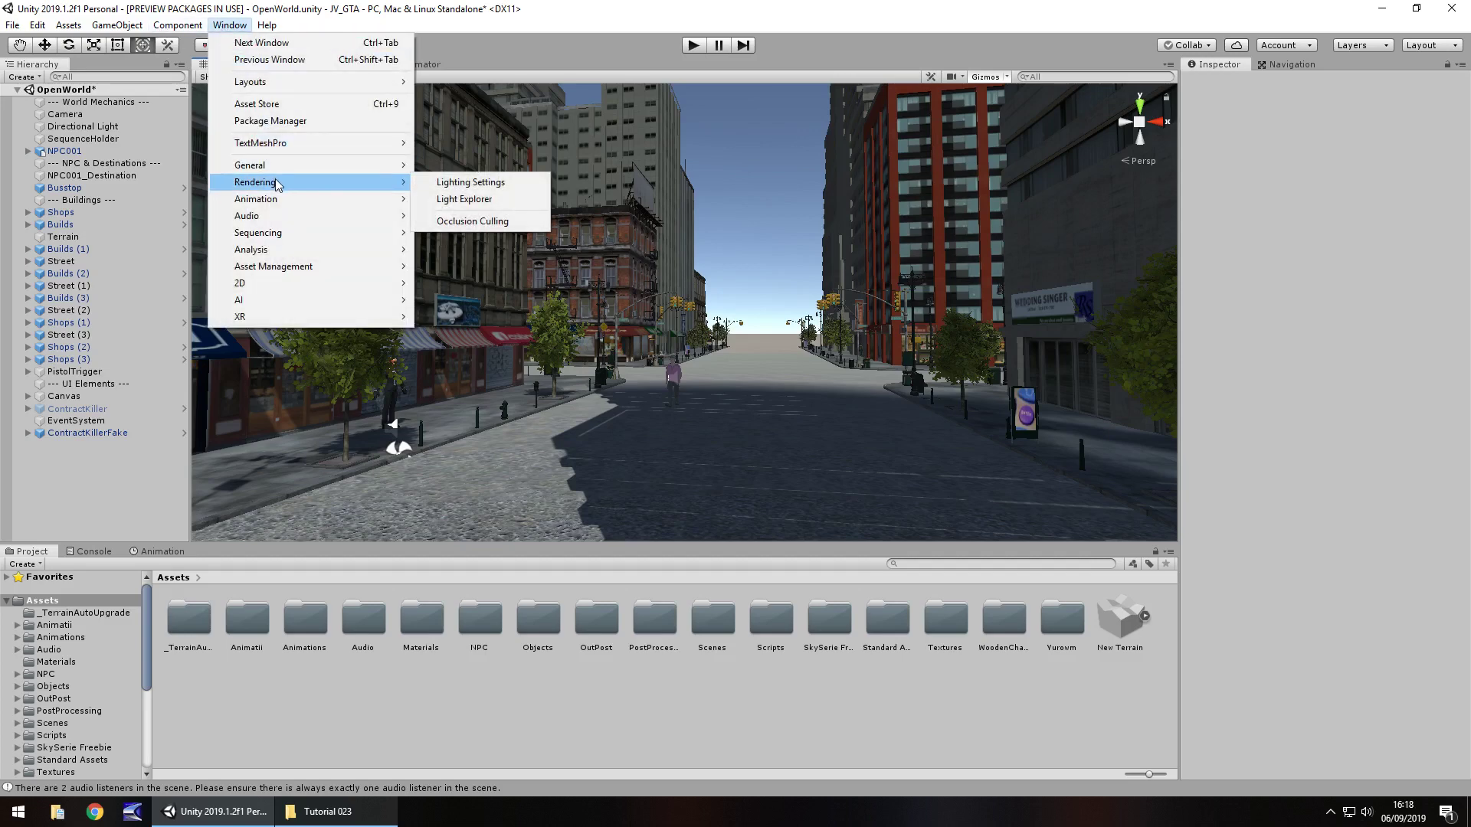
pyautogui.click(487, 186)
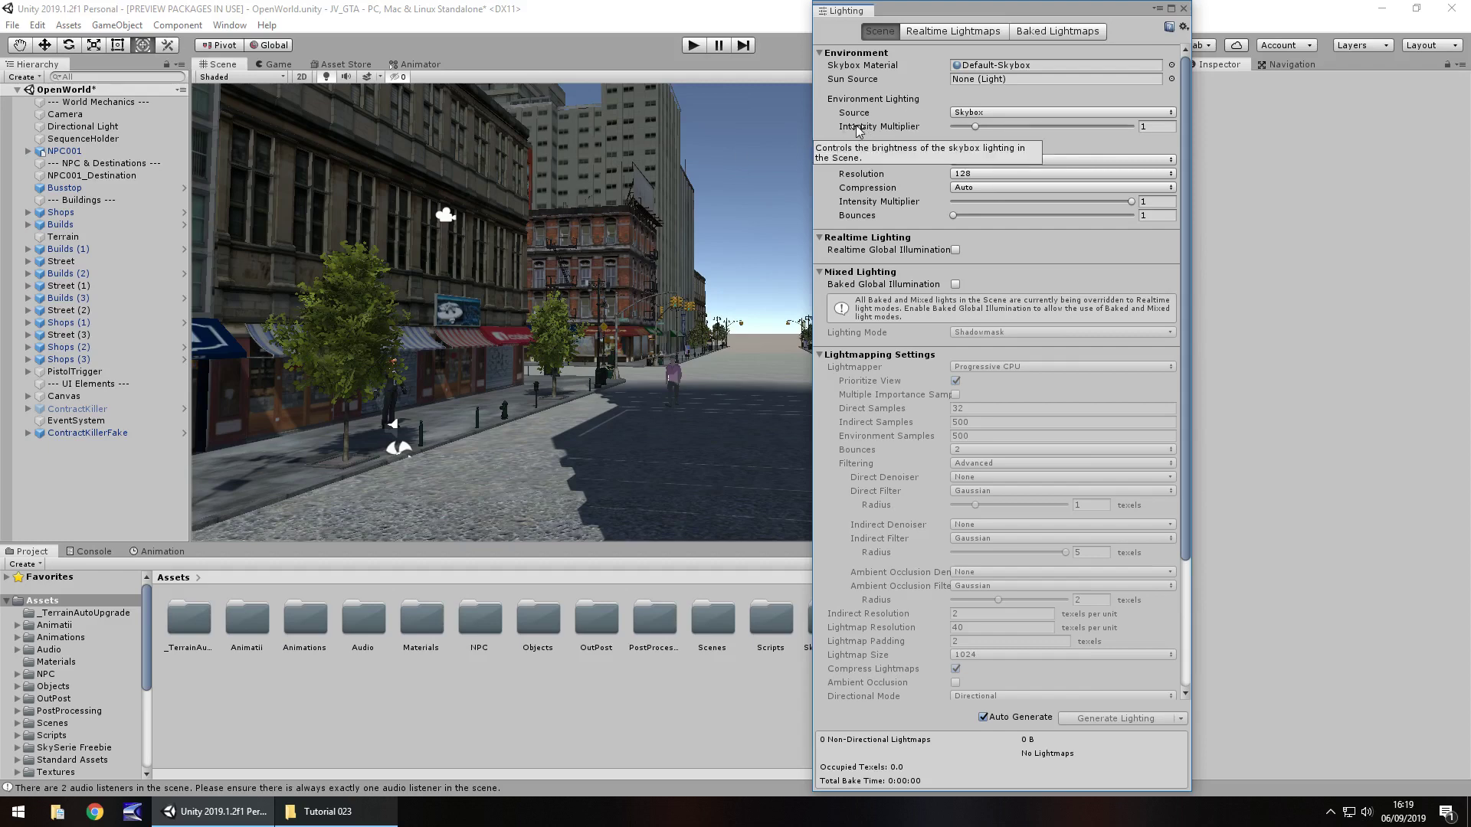
# - Try Sunny1 Skybox and SkyhighFluffycloudField as the scene's skybox material
pyautogui.click(1171, 65)
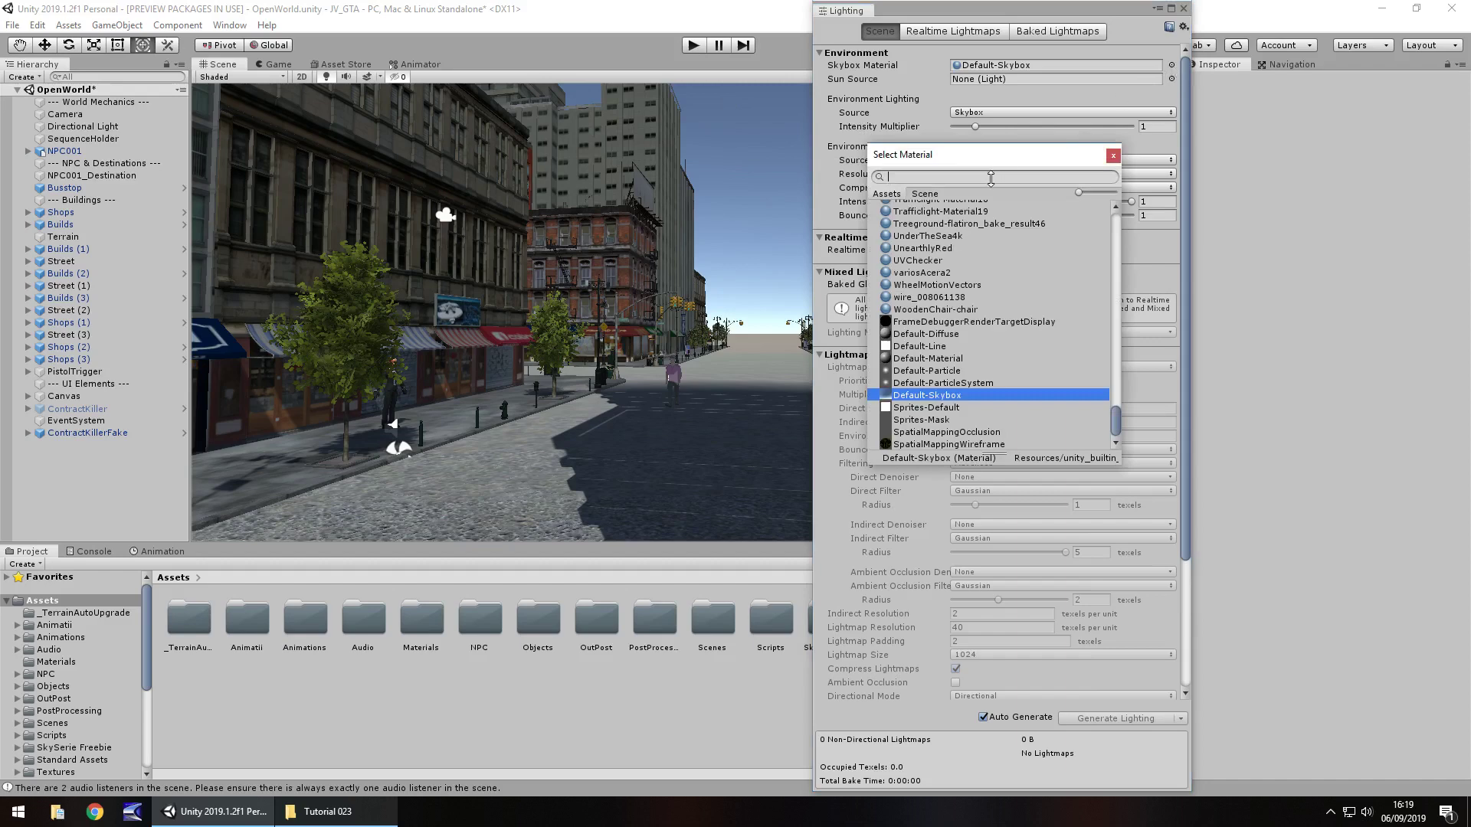
pyautogui.write('sky')
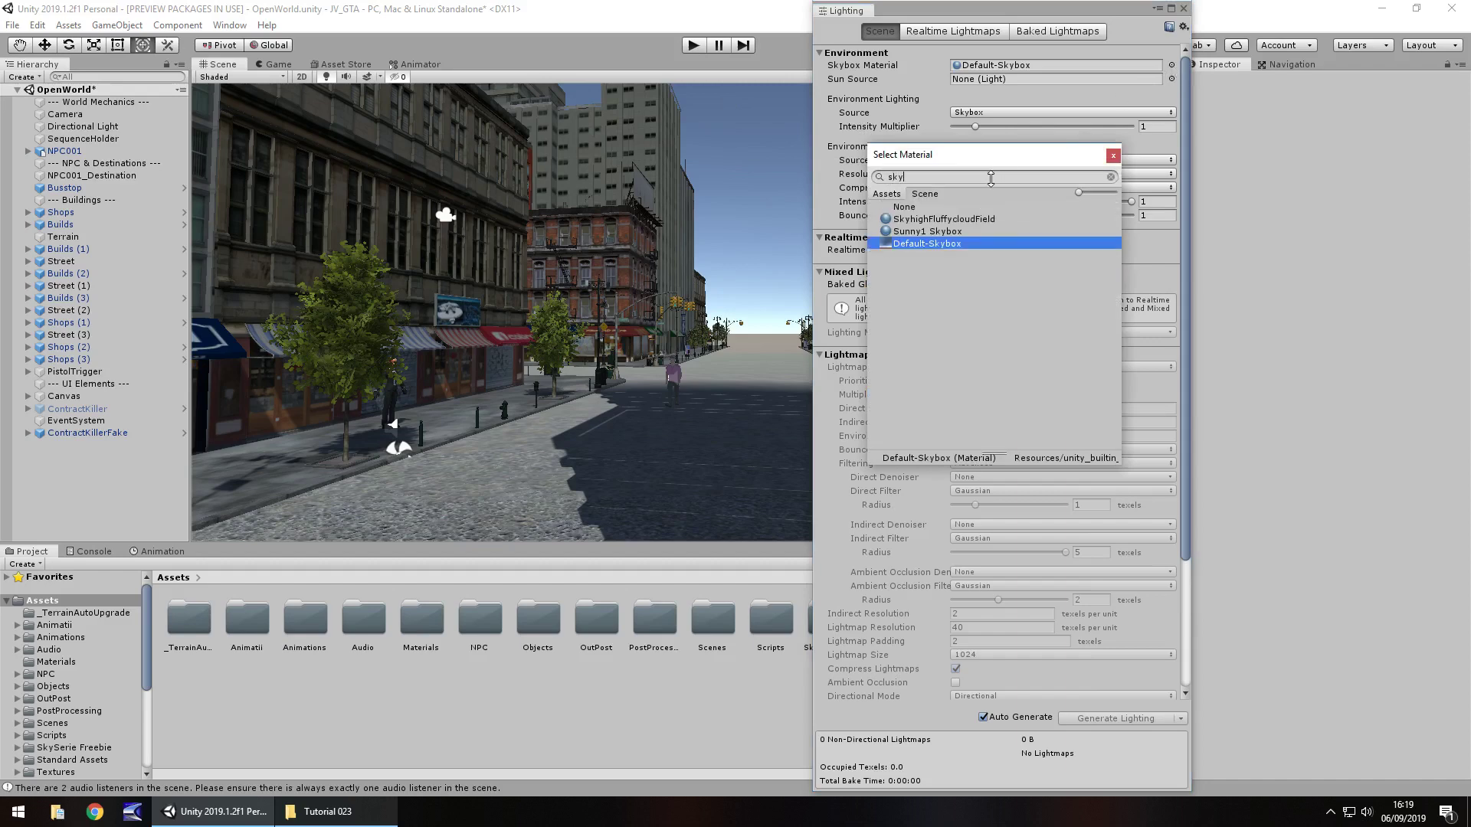
pyautogui.click(962, 231)
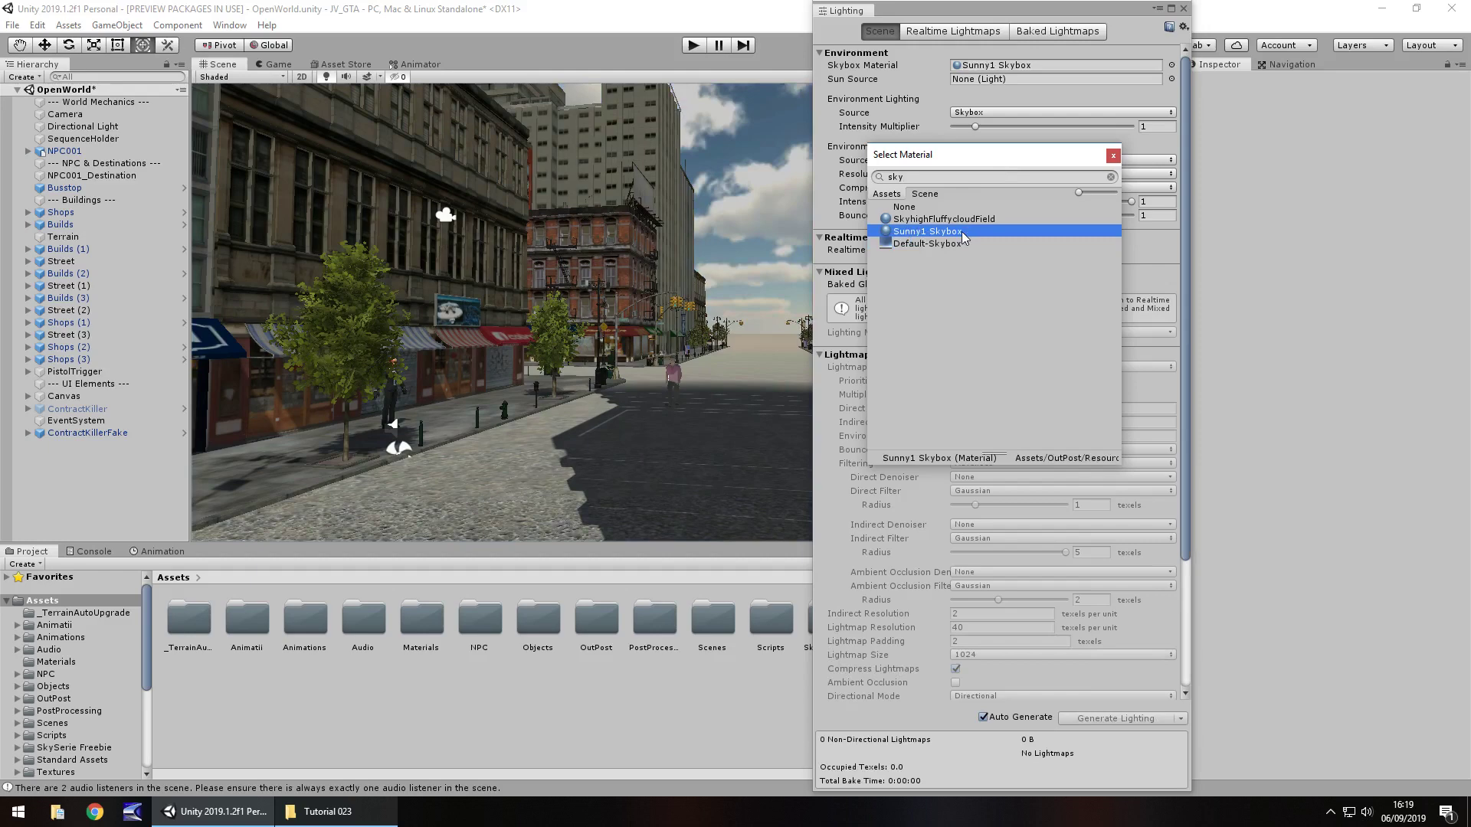
pyautogui.click(958, 220)
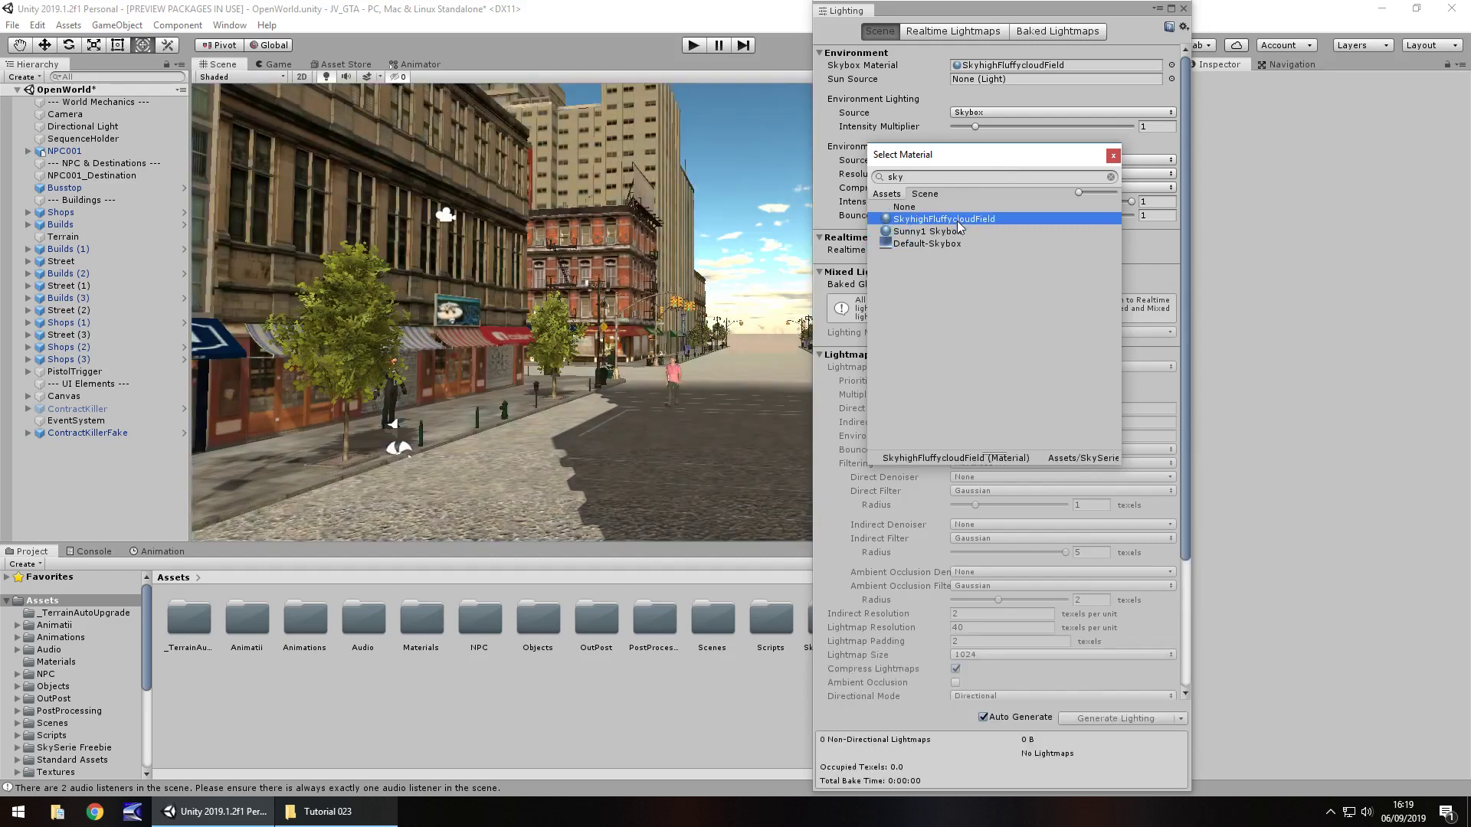
# - Browse the SkySerie Freebie folder and assign the CasualDay material as the scene's skybox
pyautogui.click(144, 631)
pyautogui.moveTo(145, 657); pyautogui.dragTo(132, 750)
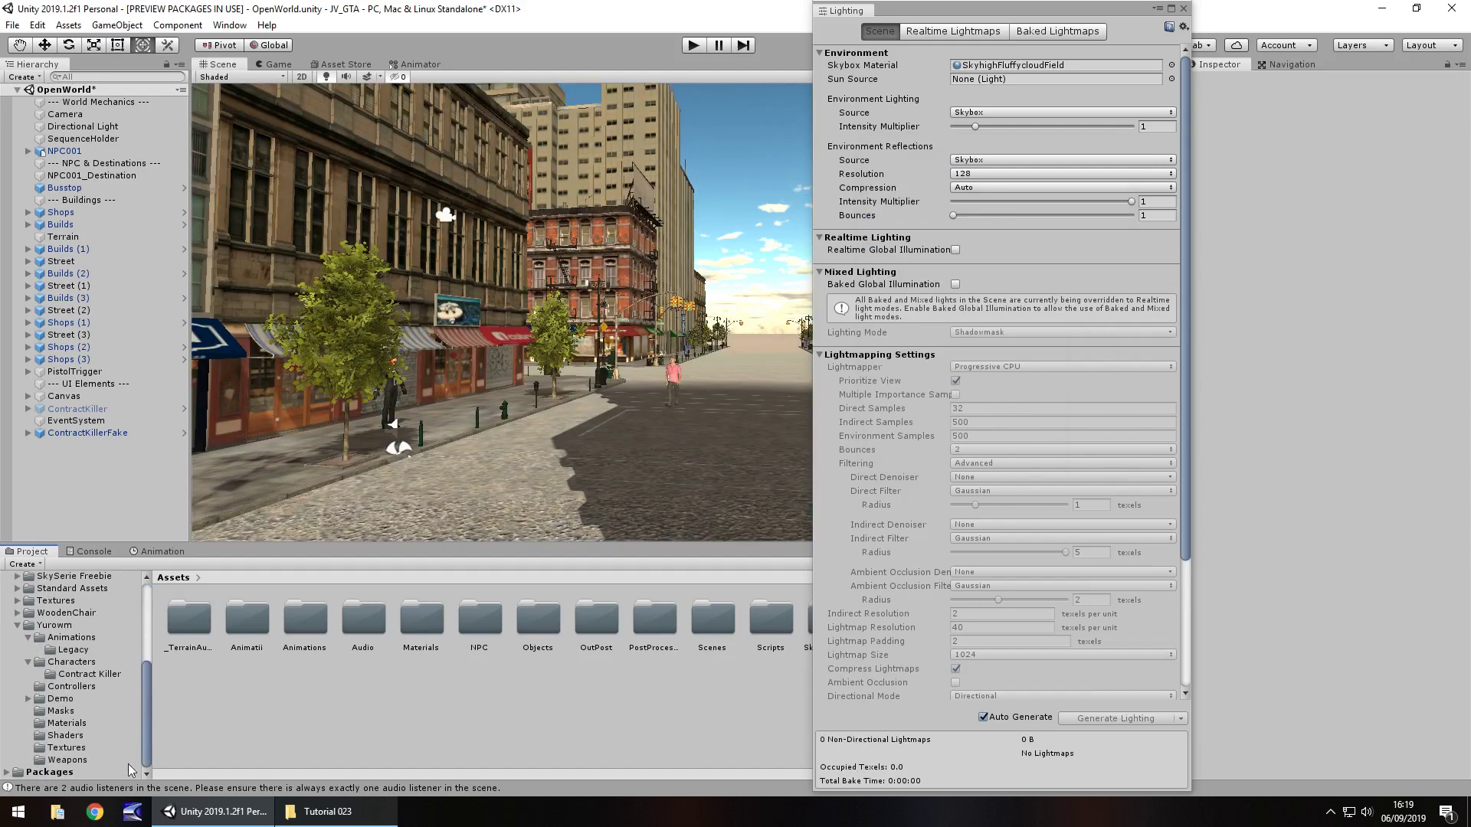
pyautogui.click(70, 577)
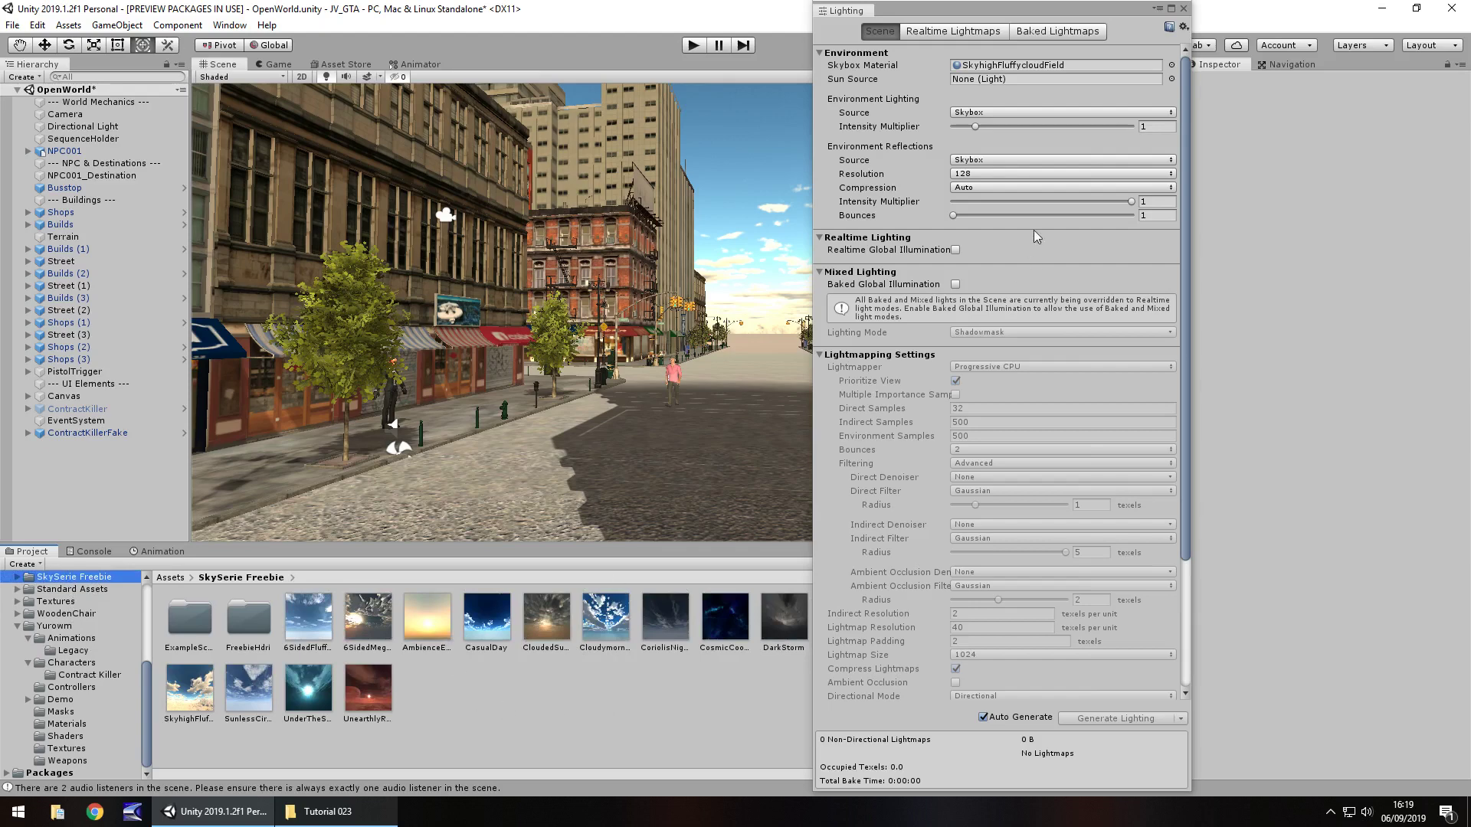
pyautogui.click(1172, 65)
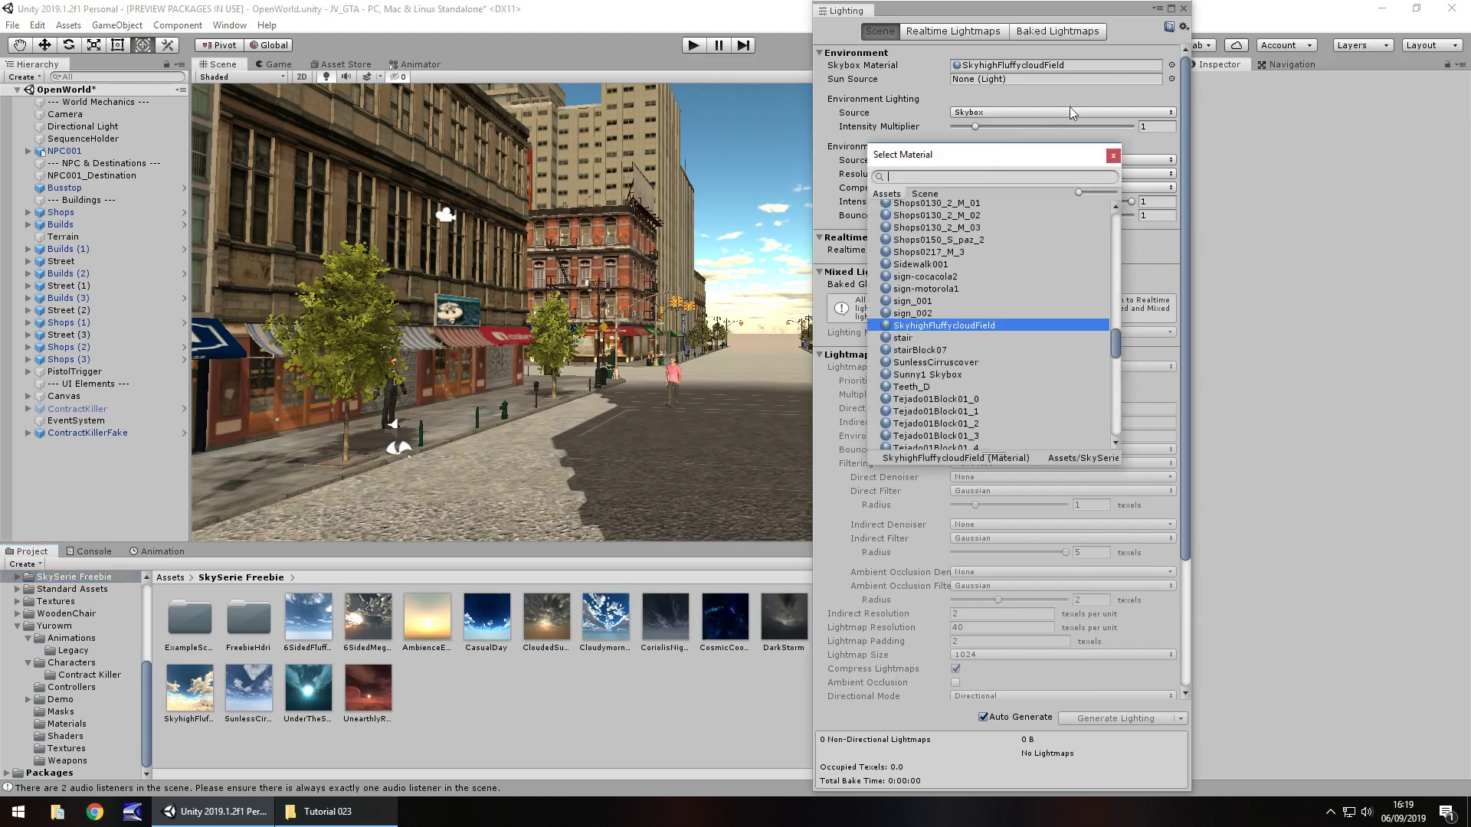
pyautogui.write('casual')
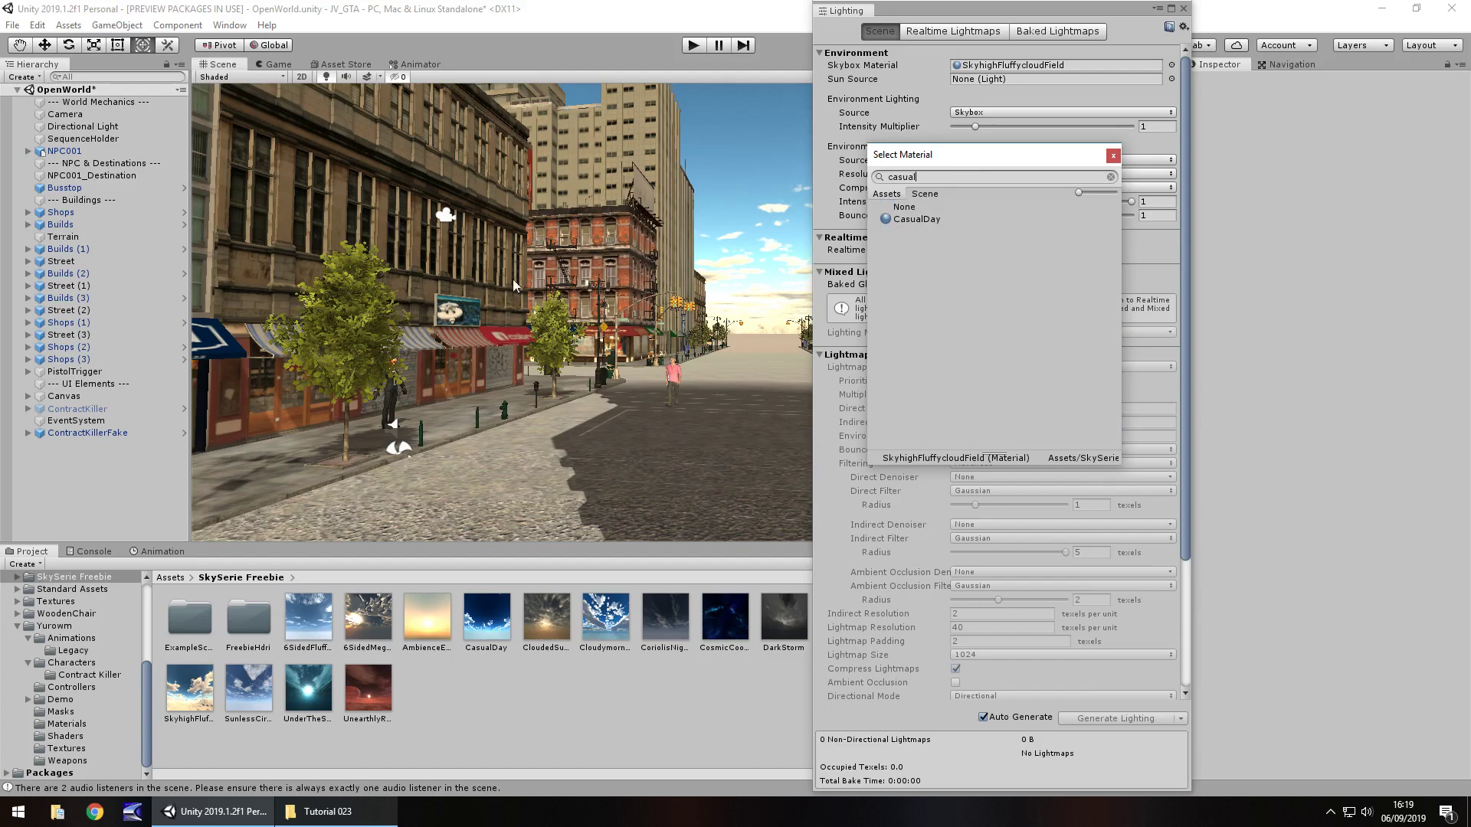
pyautogui.click(917, 220)
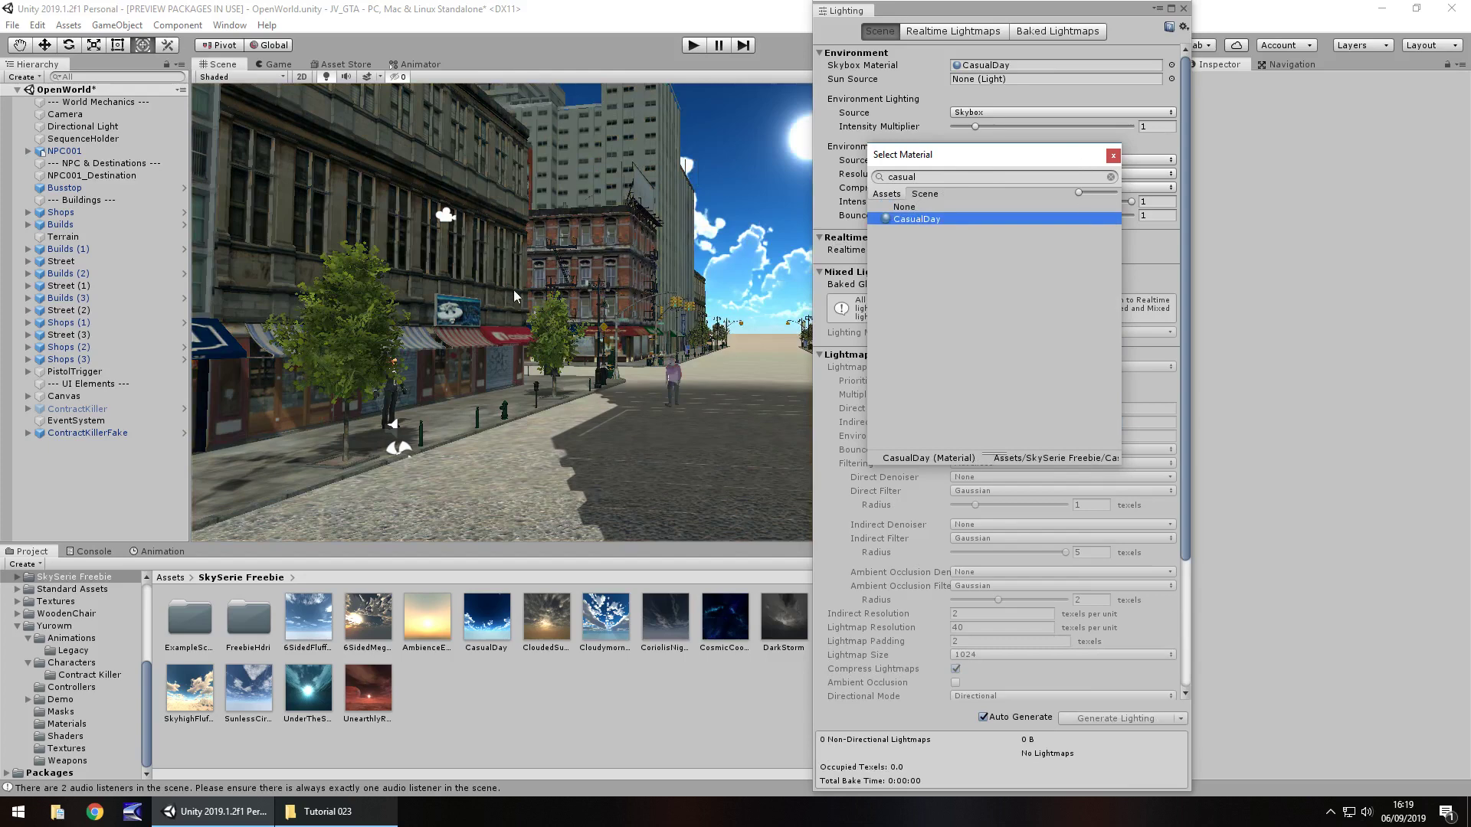
pyautogui.click(1113, 156)
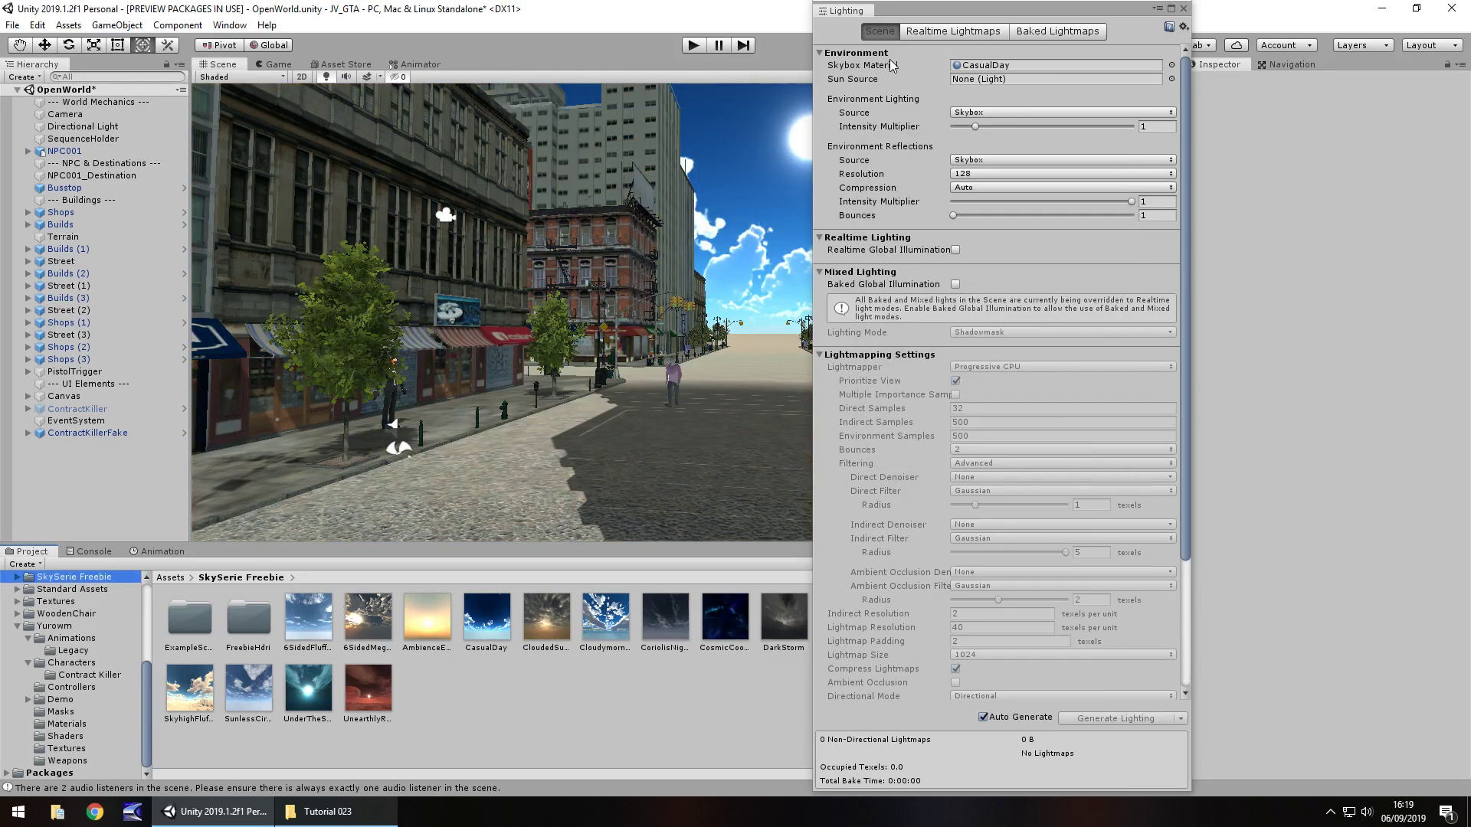
# - Assign the scene's Directional Light as the Sun Source and close the lighting settings
pyautogui.click(1172, 79)
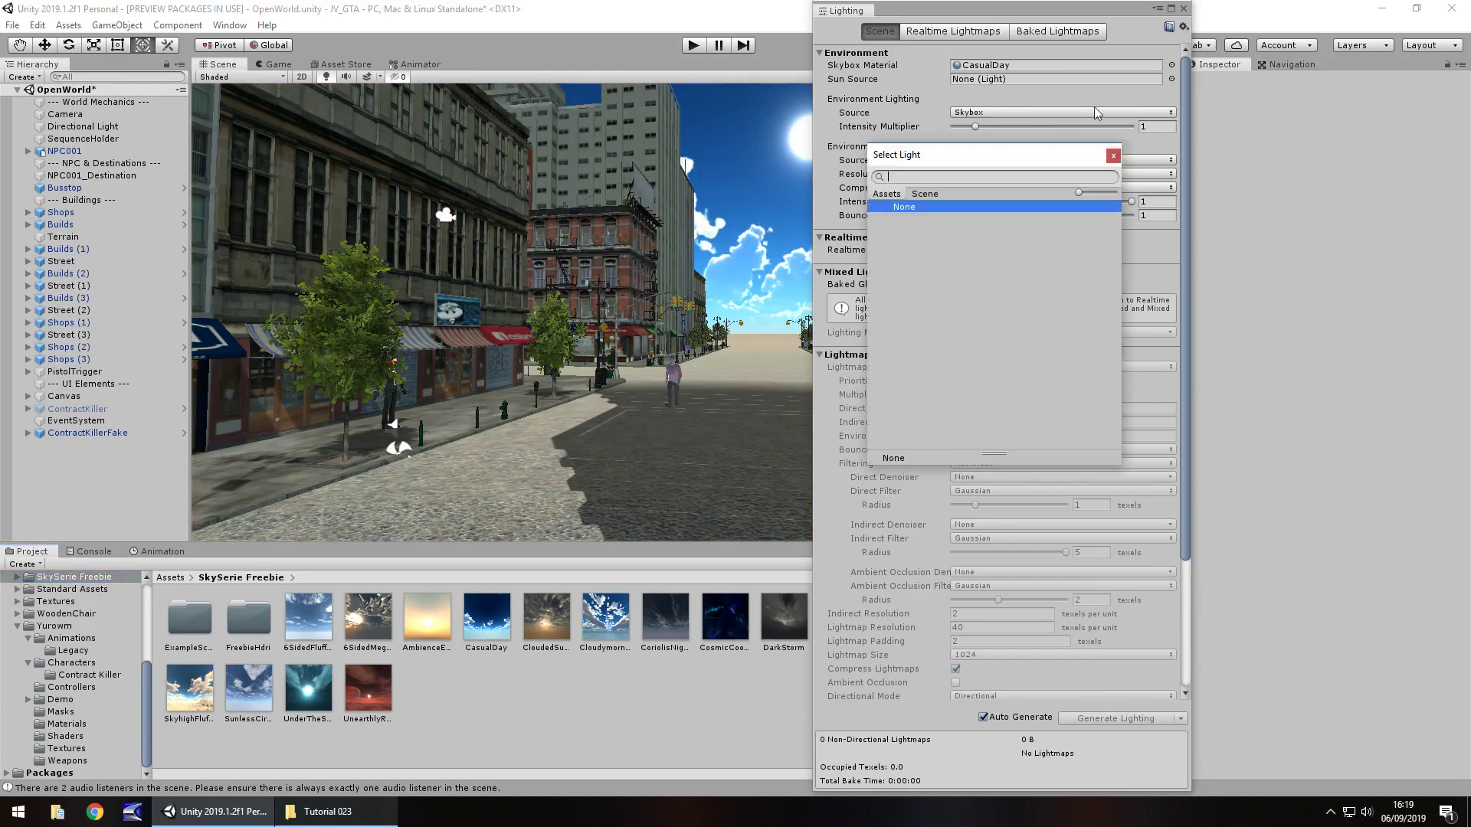
pyautogui.click(1113, 157)
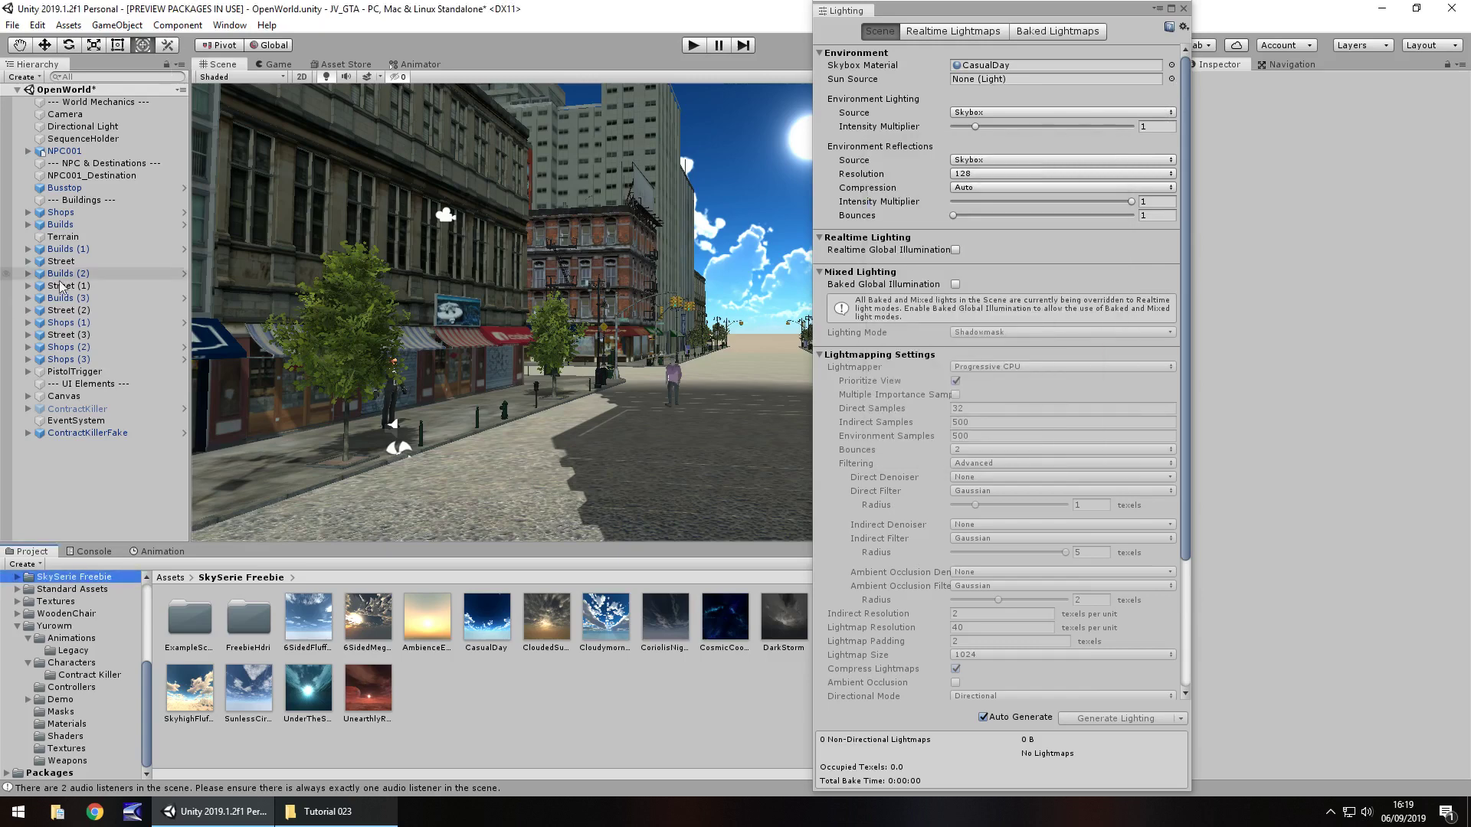
pyautogui.moveTo(695, 142); pyautogui.dragTo(985, 81)
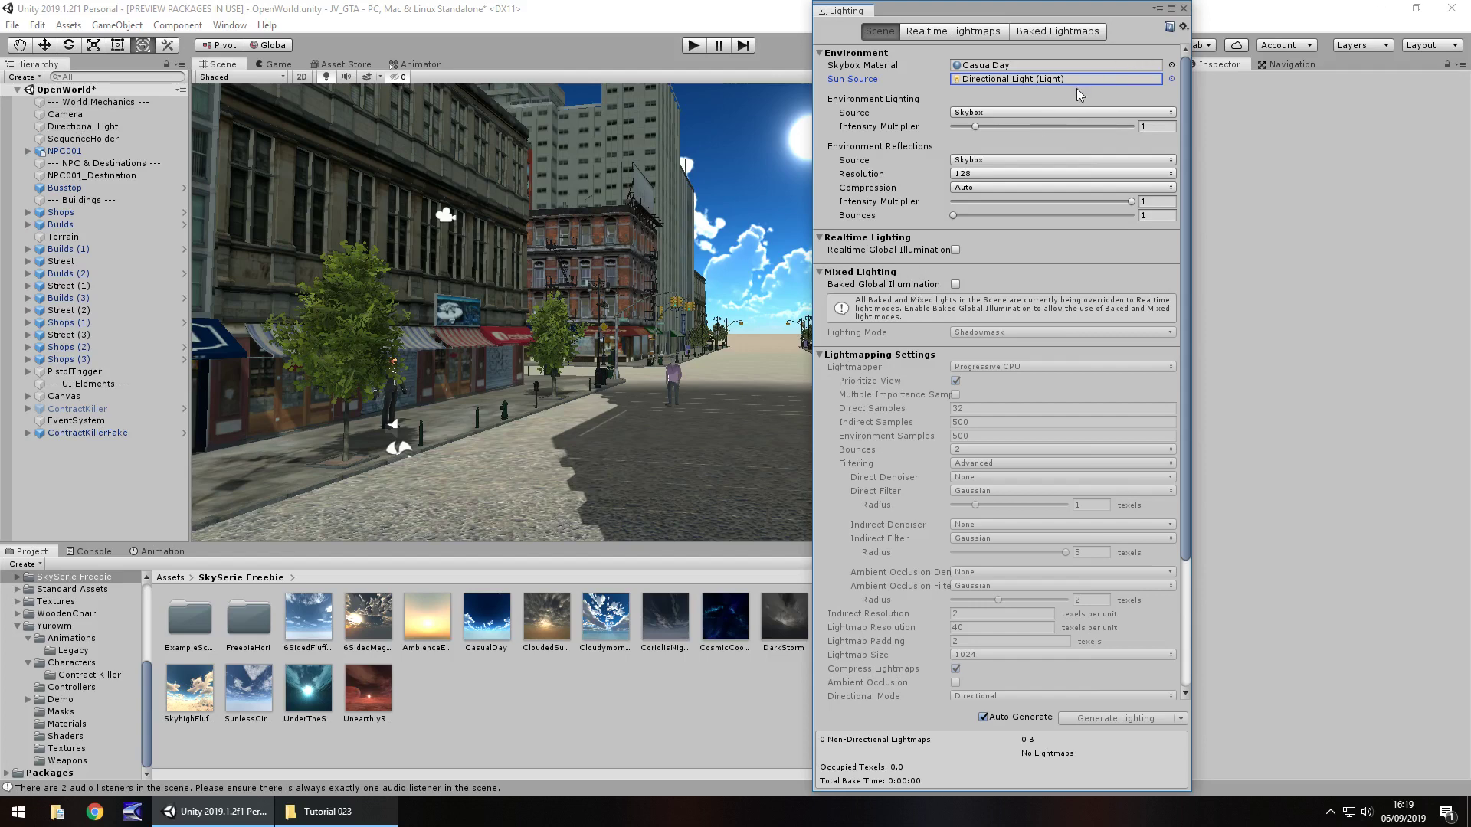
pyautogui.click(1184, 9)
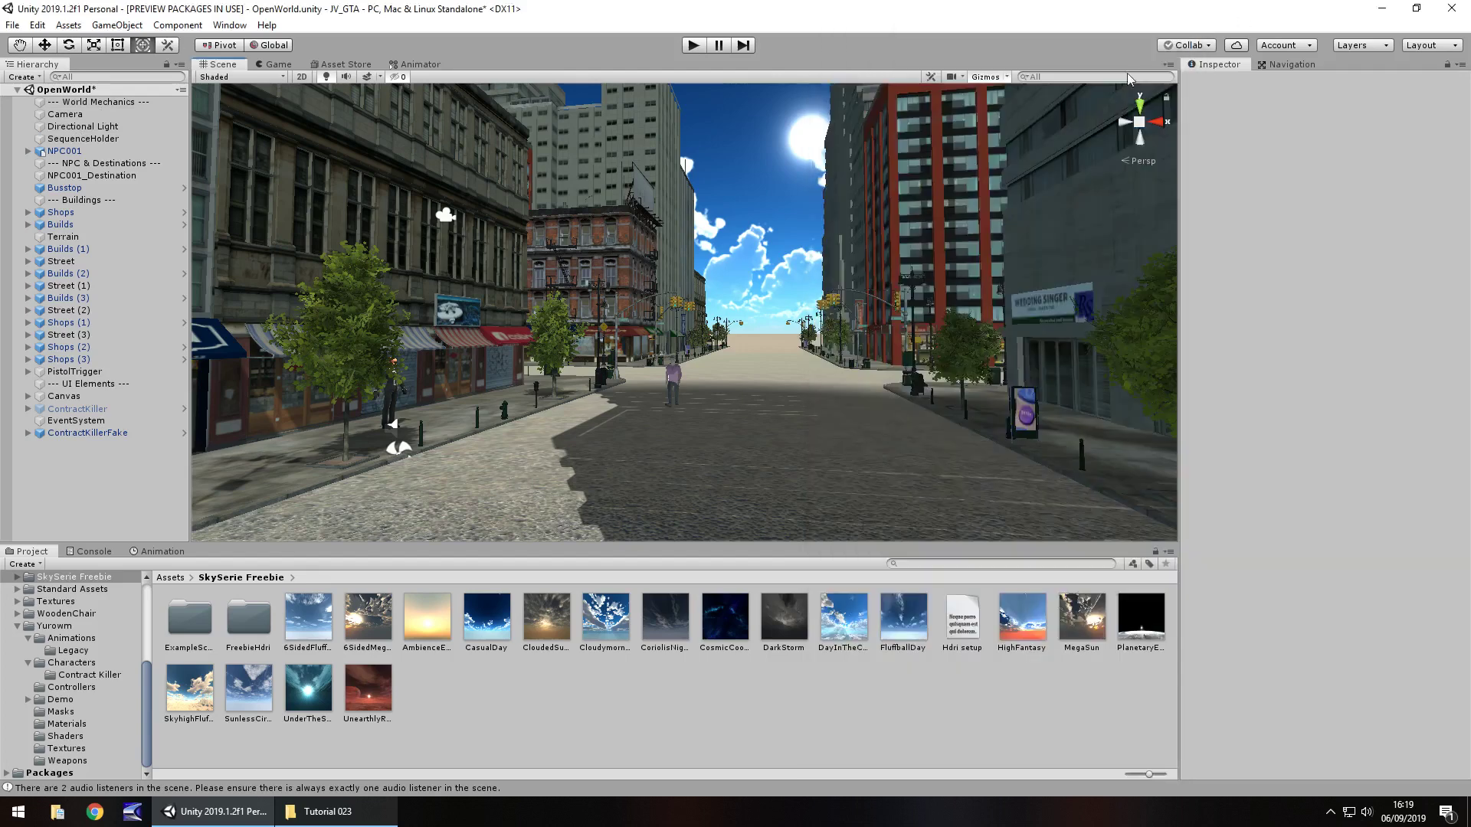
# - Add the Post Processing Behaviour script from the PostProcessing Runtime folder to the Camera
pyautogui.click(63, 119)
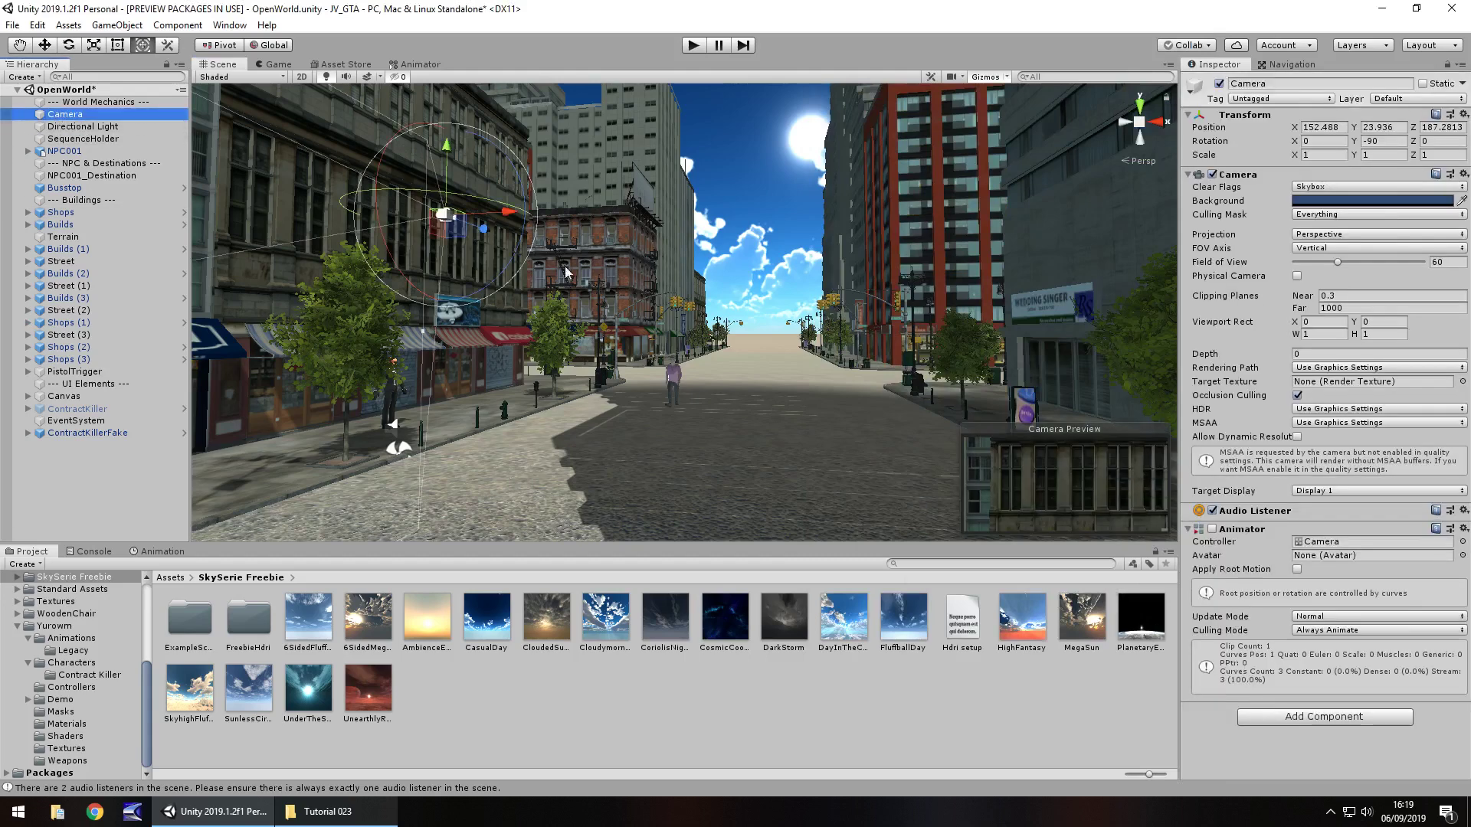
pyautogui.click(44, 46)
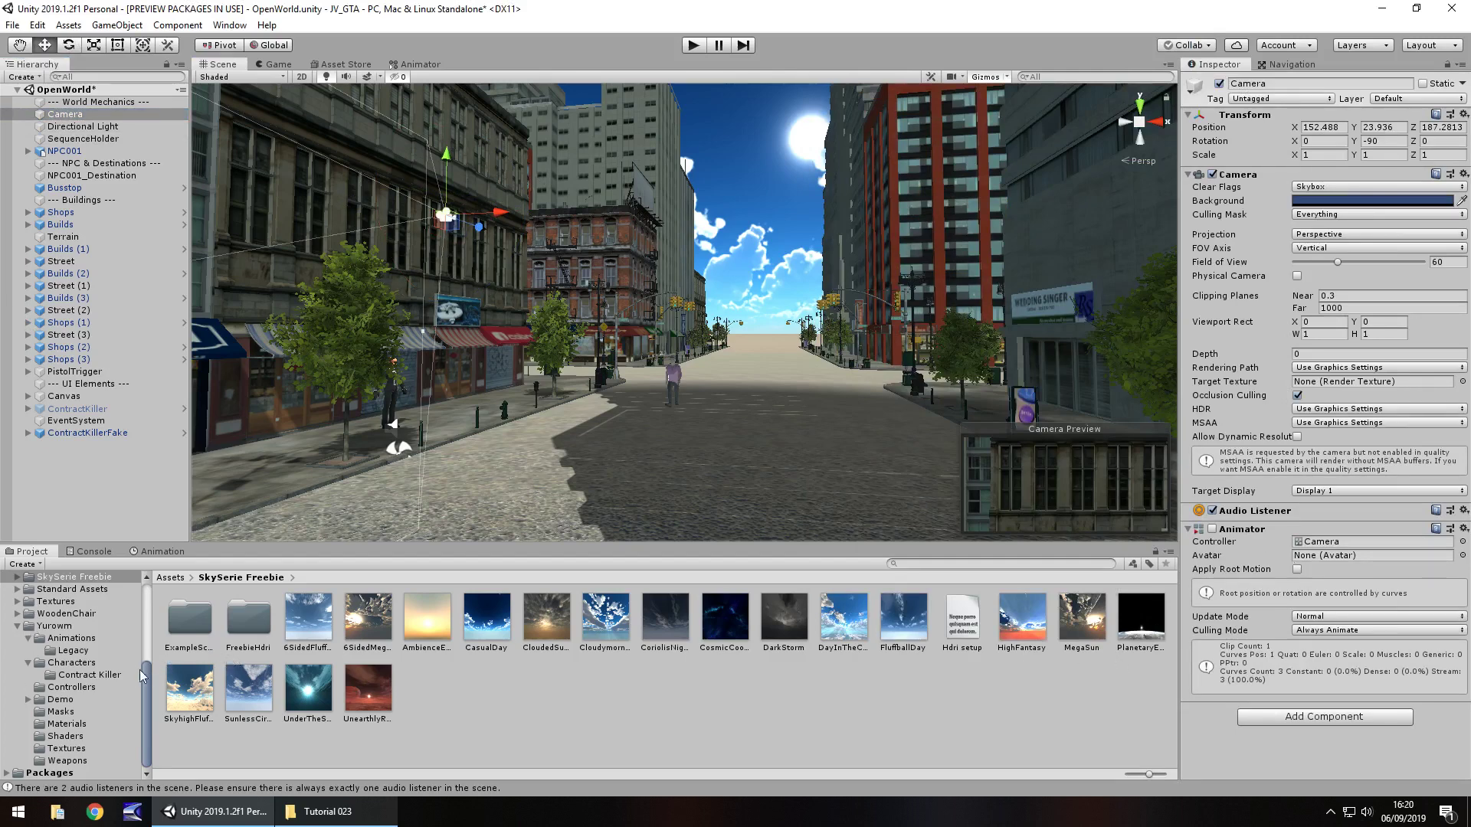
pyautogui.scroll(3, 88, 625)
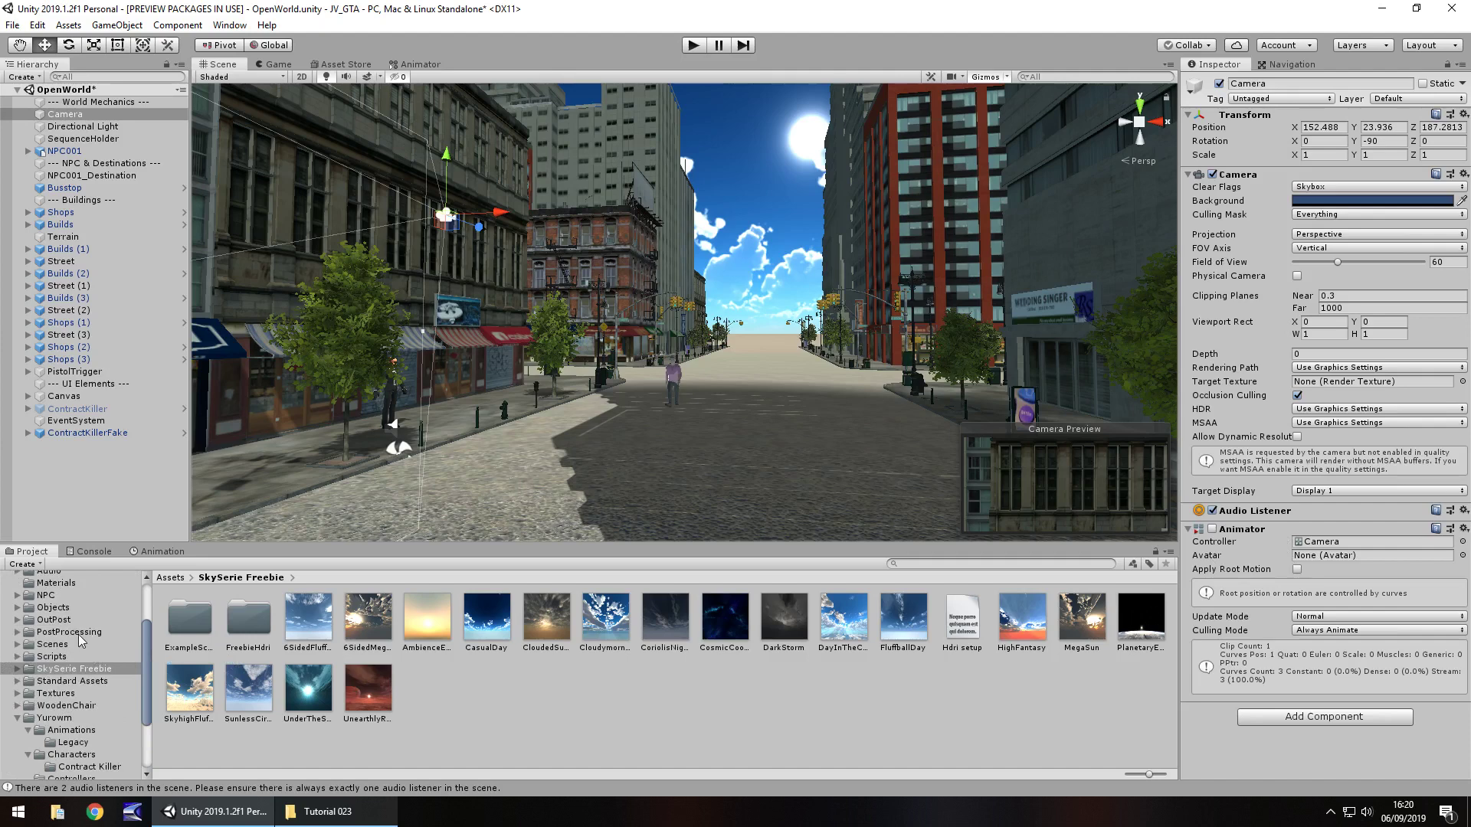
pyautogui.click(69, 632)
pyautogui.doubleClick(362, 619)
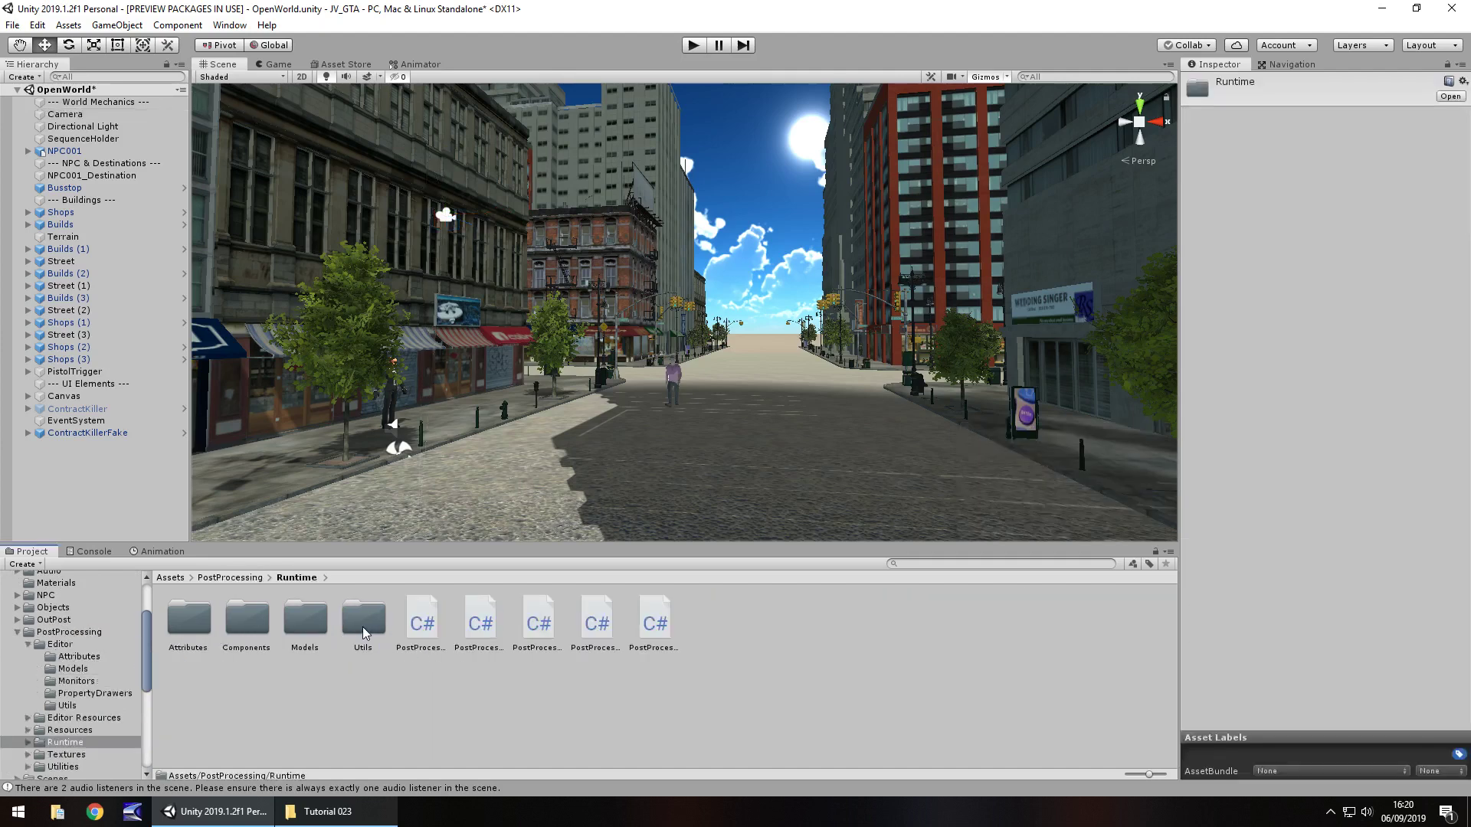
pyautogui.moveTo(419, 630); pyautogui.dragTo(67, 117)
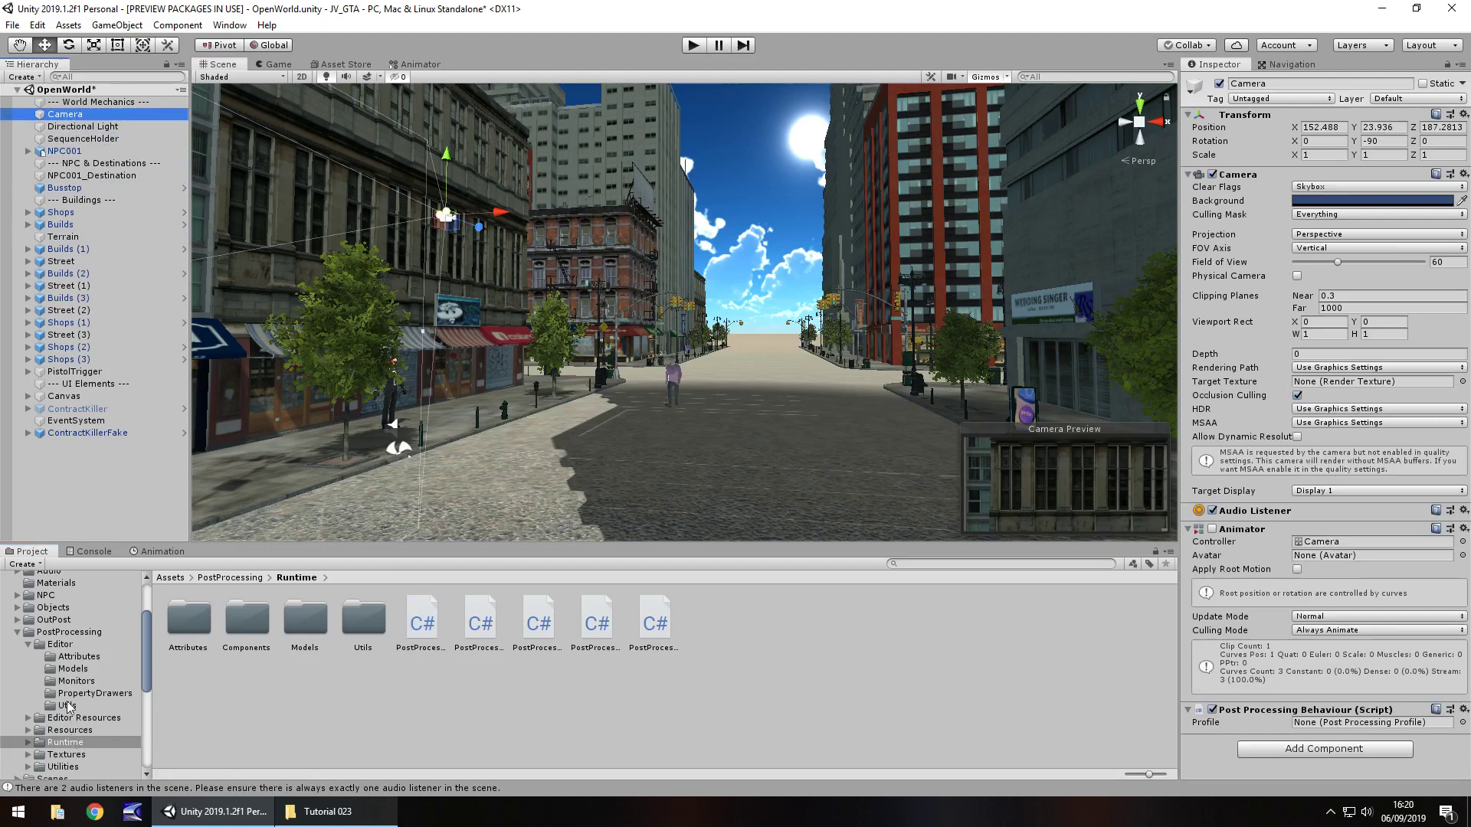
# - Assign the JVGTA profile to the Camera's Post Processing Behaviour and check that Post Processings is enabled in the Scene view effects
pyautogui.click(69, 633)
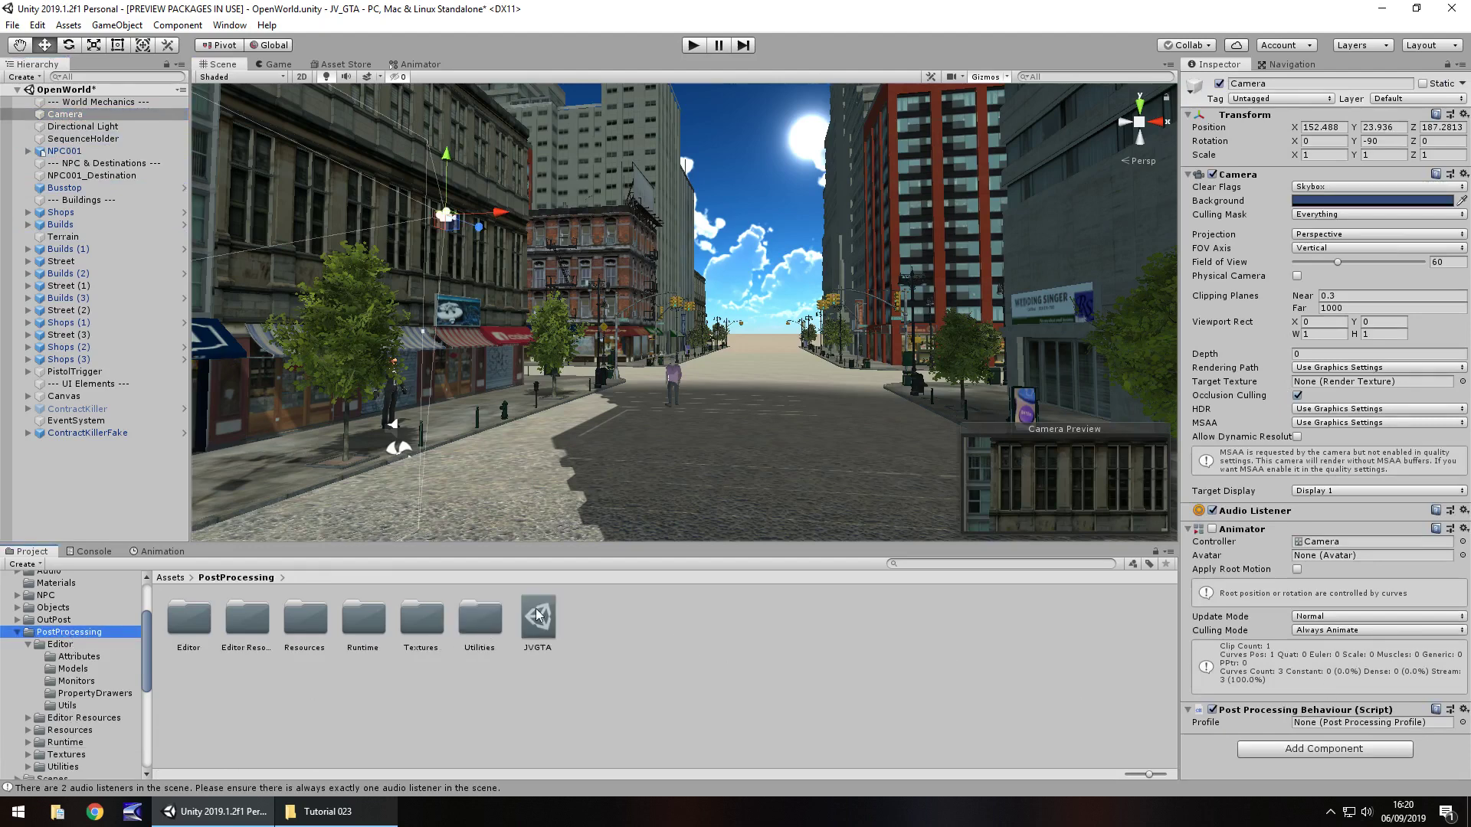
pyautogui.moveTo(538, 617); pyautogui.dragTo(1357, 728)
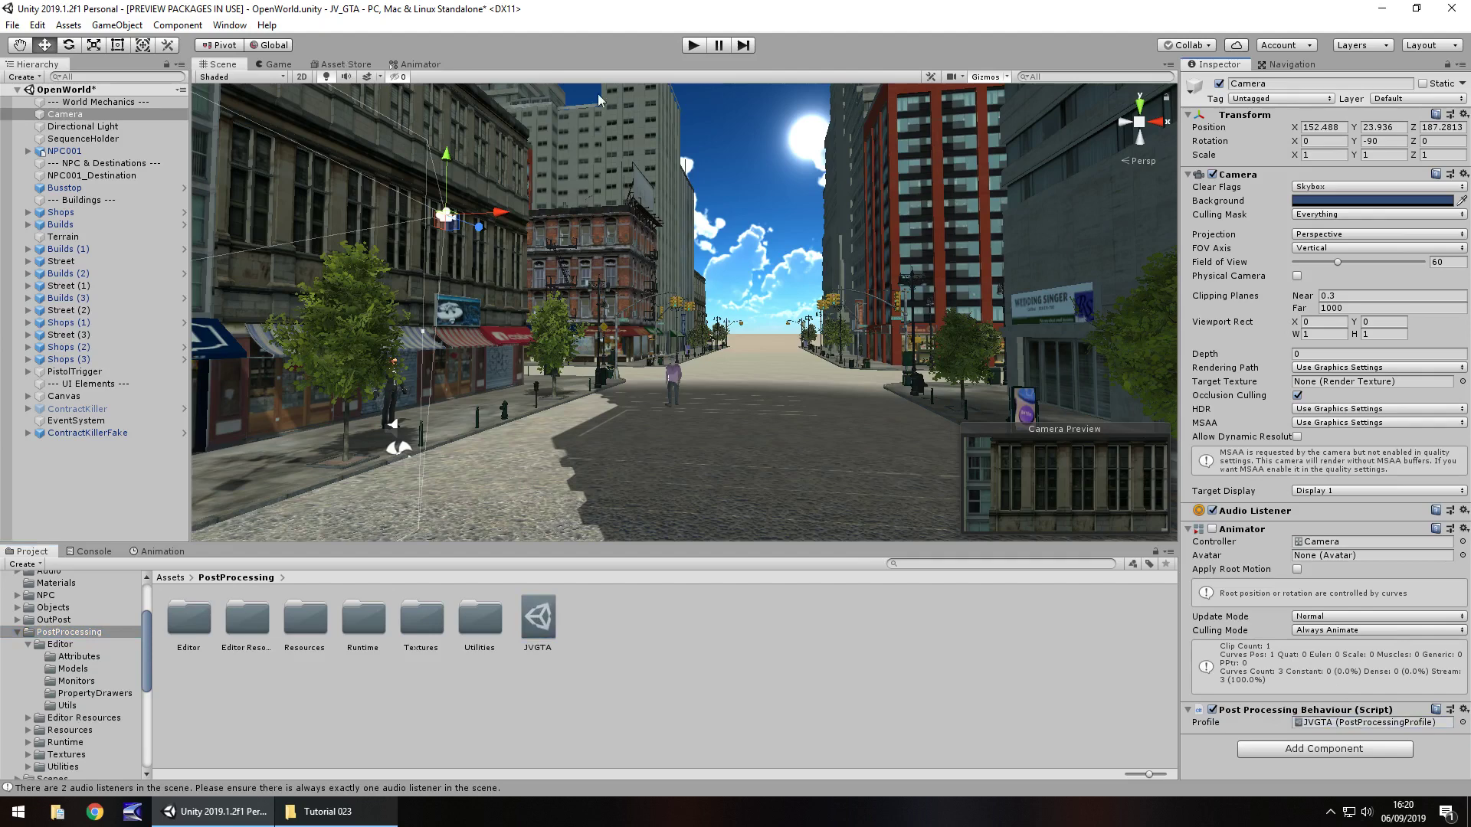
pyautogui.click(378, 81)
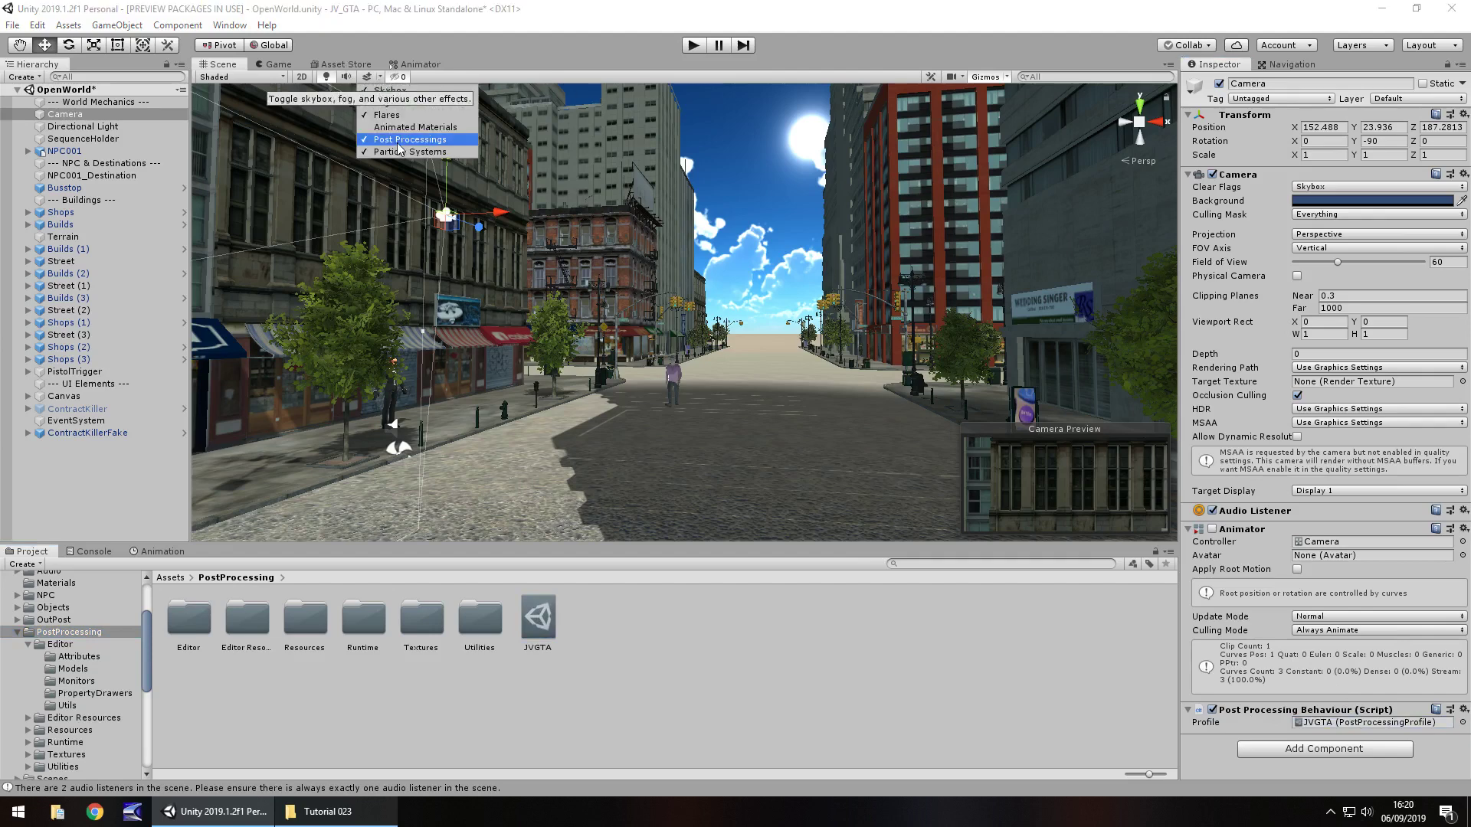
pyautogui.click(789, 8)
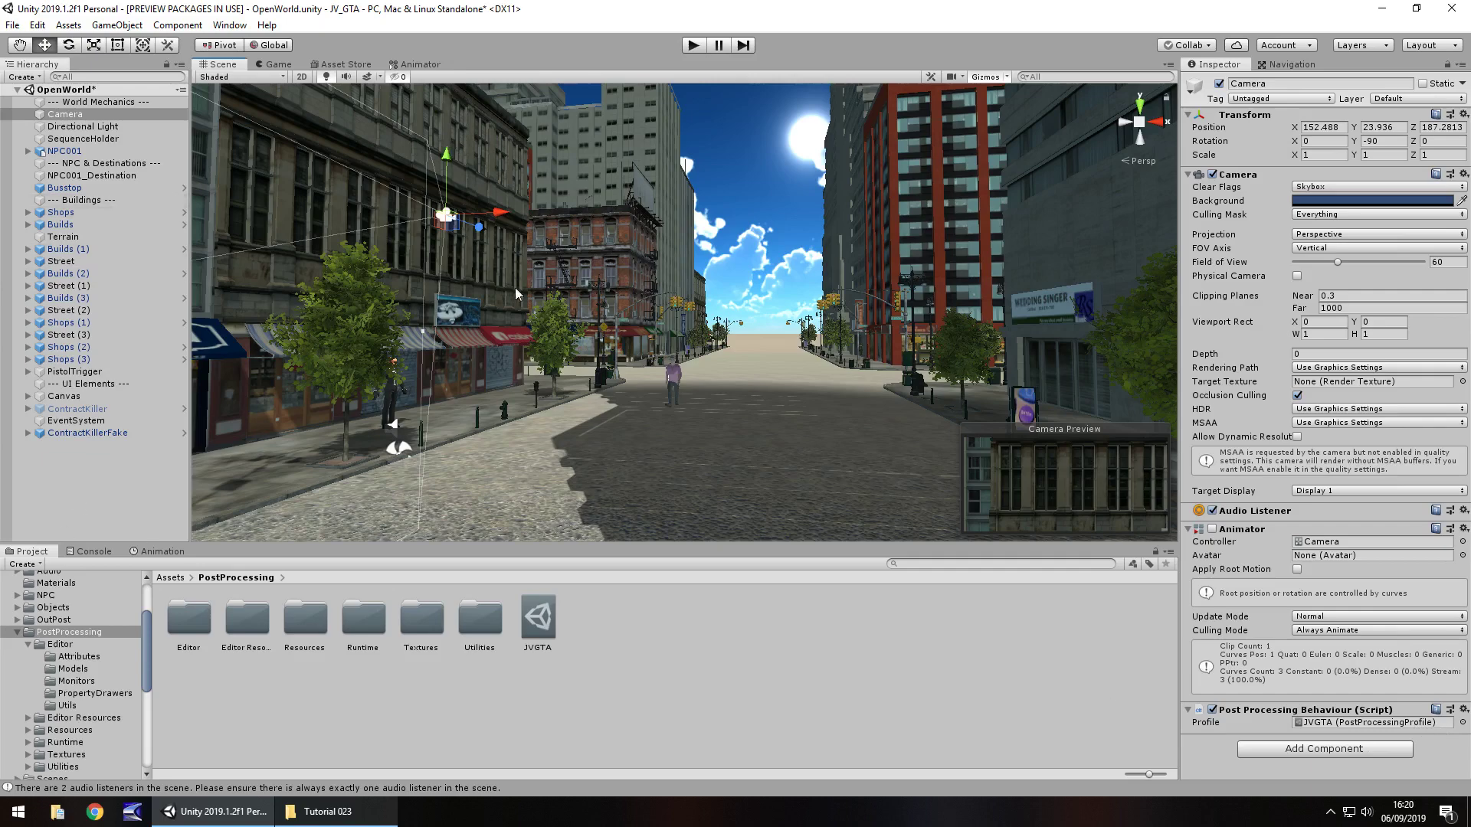
# - Duplicate the JVGTA profile in the PostProcessing folder
pyautogui.moveTo(609, 323); pyautogui.dragTo(4, 732, button='right')
pyautogui.click(531, 625)
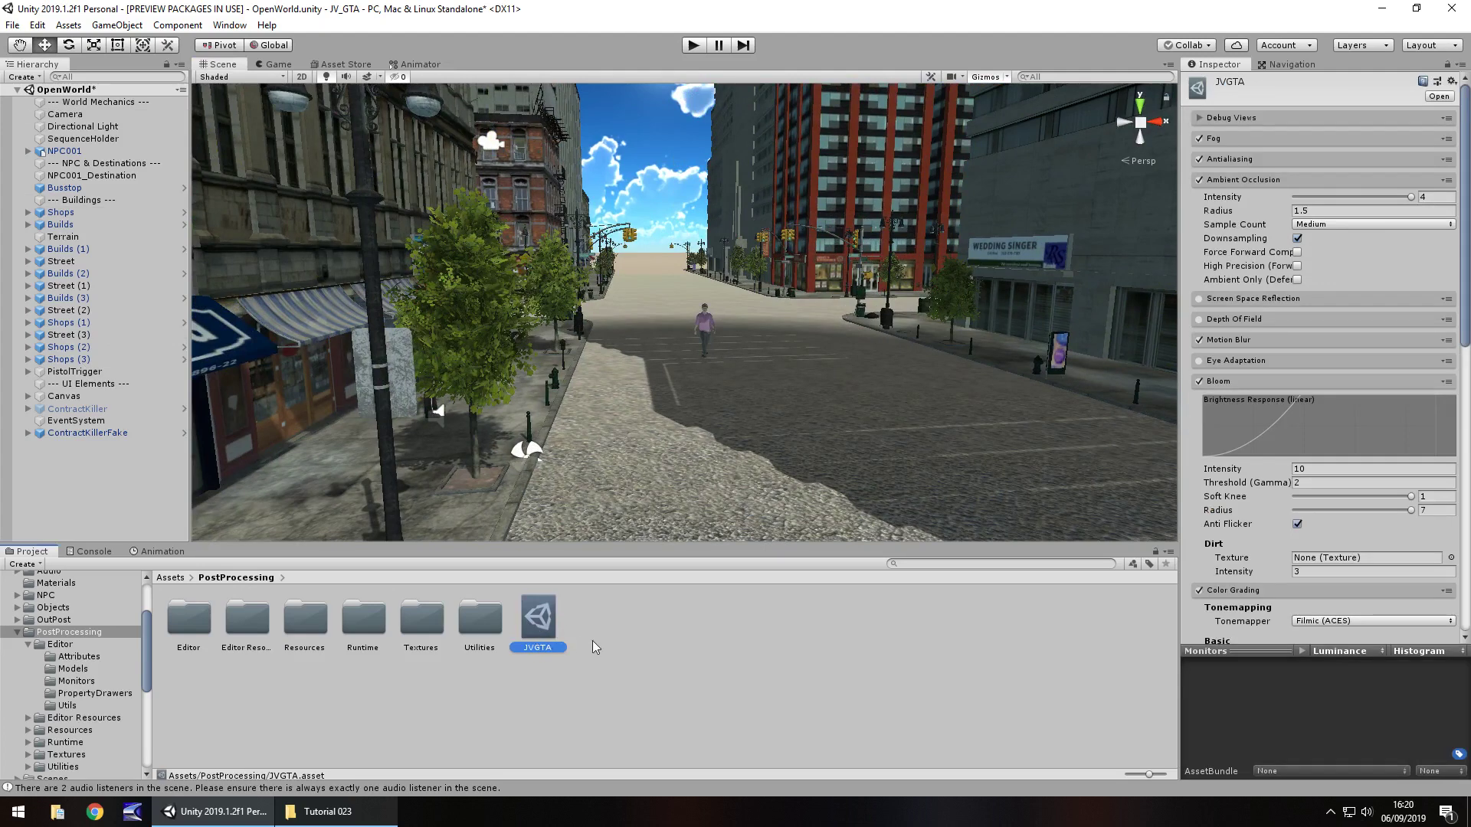
pyautogui.hotkey('ctrl', 'd')
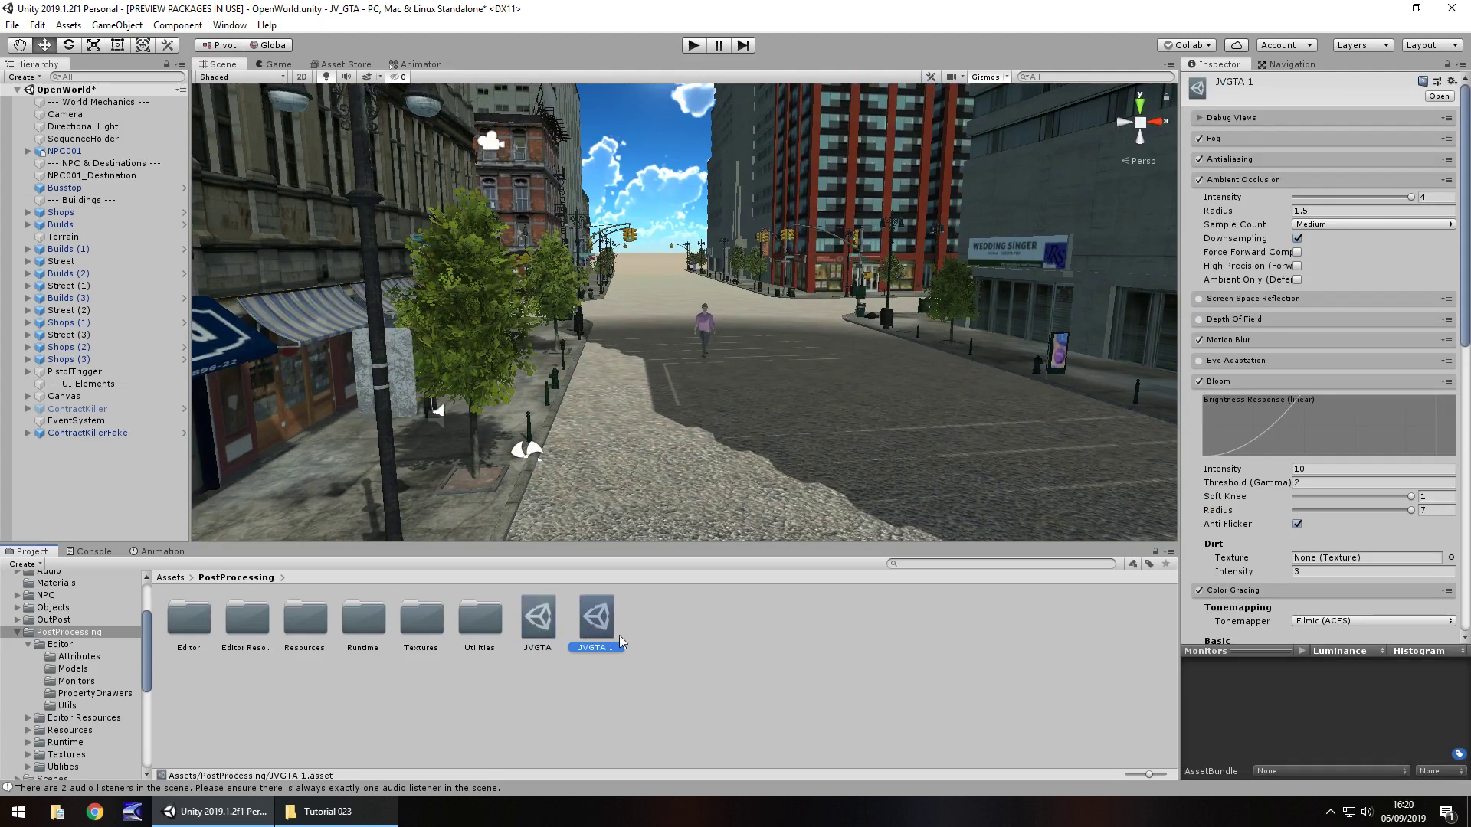
# - Rename the duplicated profile to OpenWorld and assign it to the Camera's Post Processing Behaviour
pyautogui.click(590, 623)
pyautogui.write('OpenWorld')
pyautogui.click(678, 632)
pyautogui.click(65, 115)
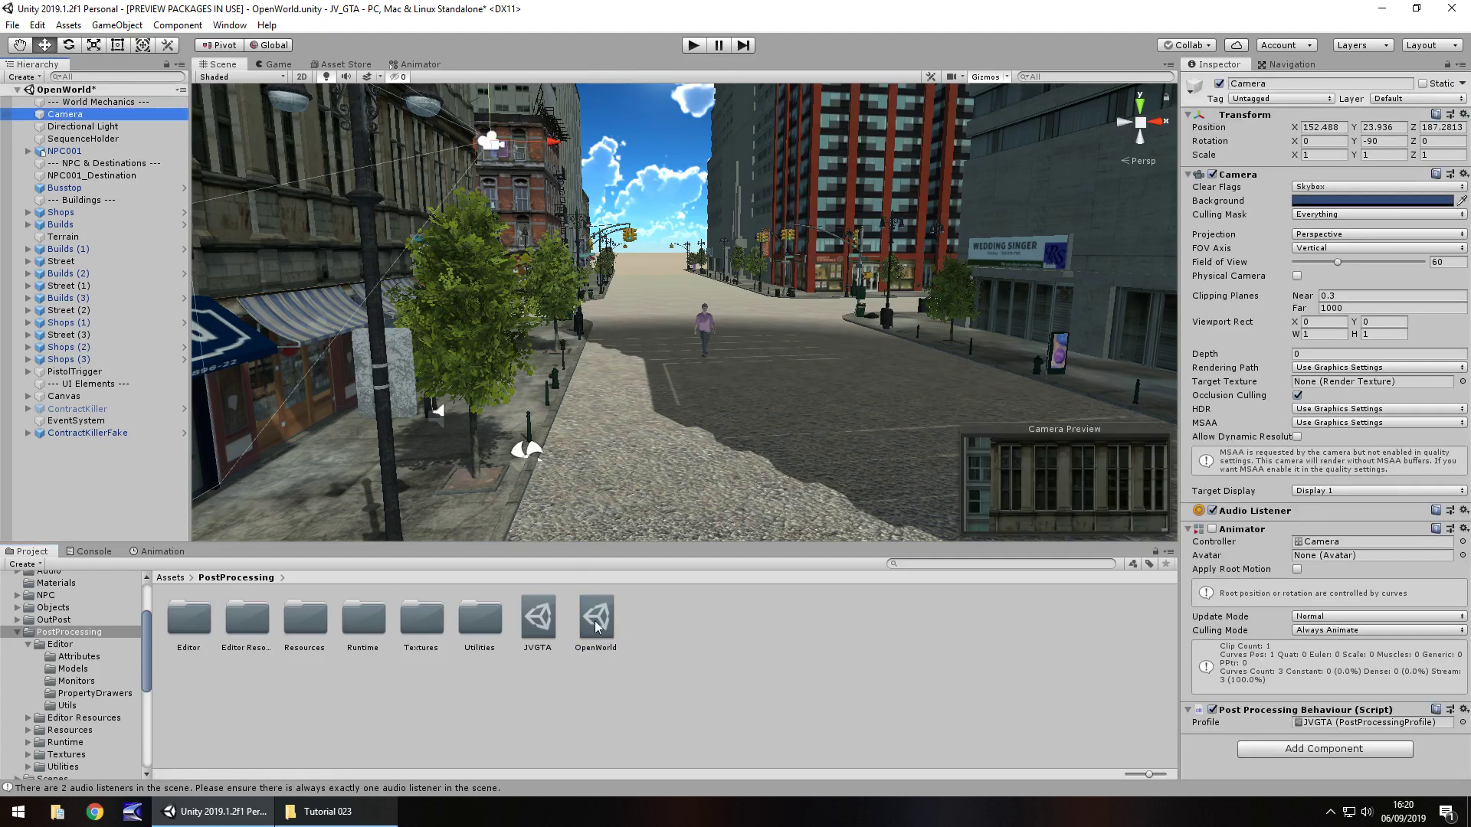
pyautogui.moveTo(592, 627); pyautogui.dragTo(1354, 728)
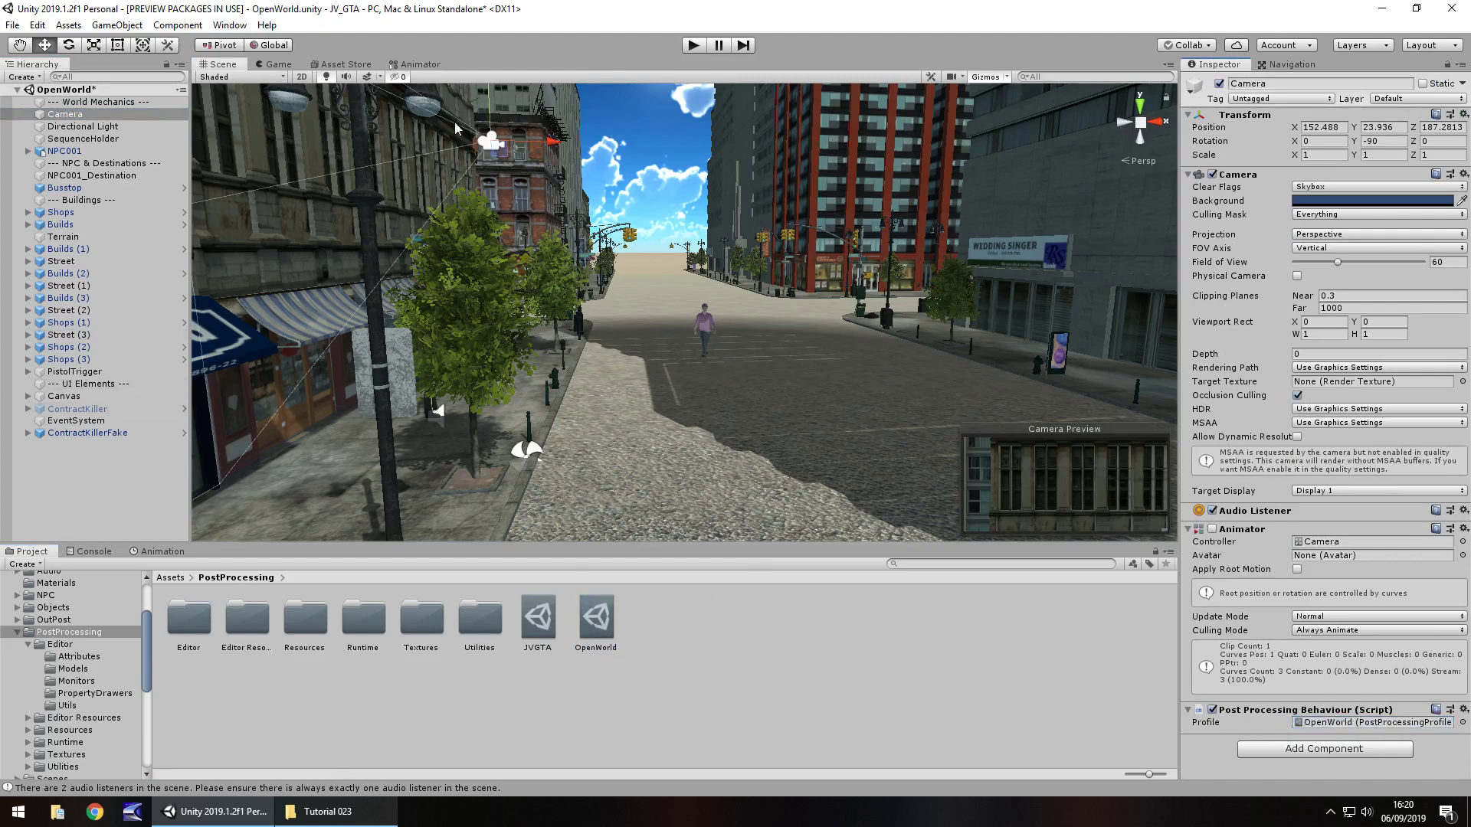
# - Play the scene to check the look in game, run the character along the street and stop playback
pyautogui.click(693, 46)
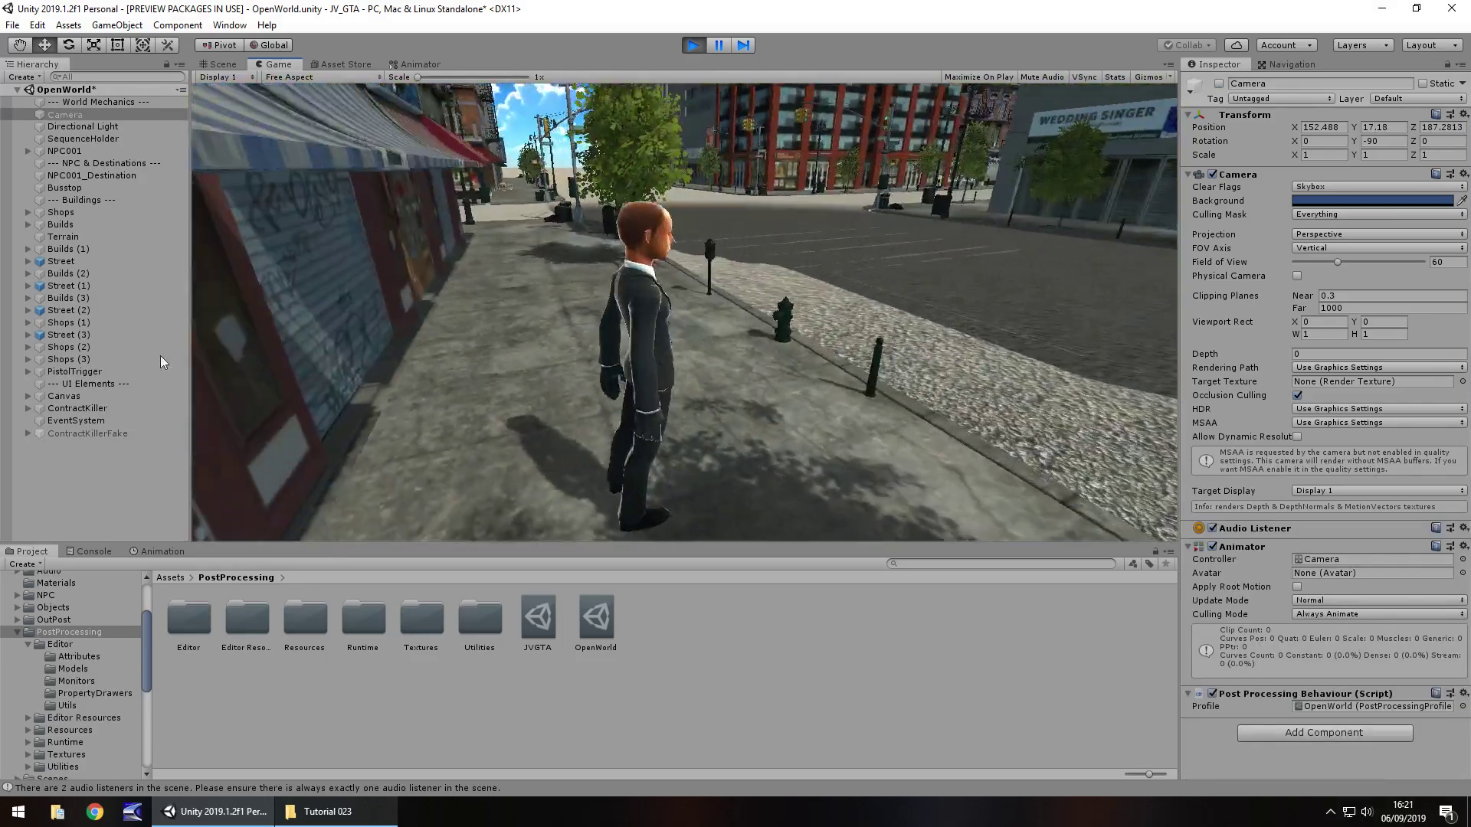
pyautogui.press('w')
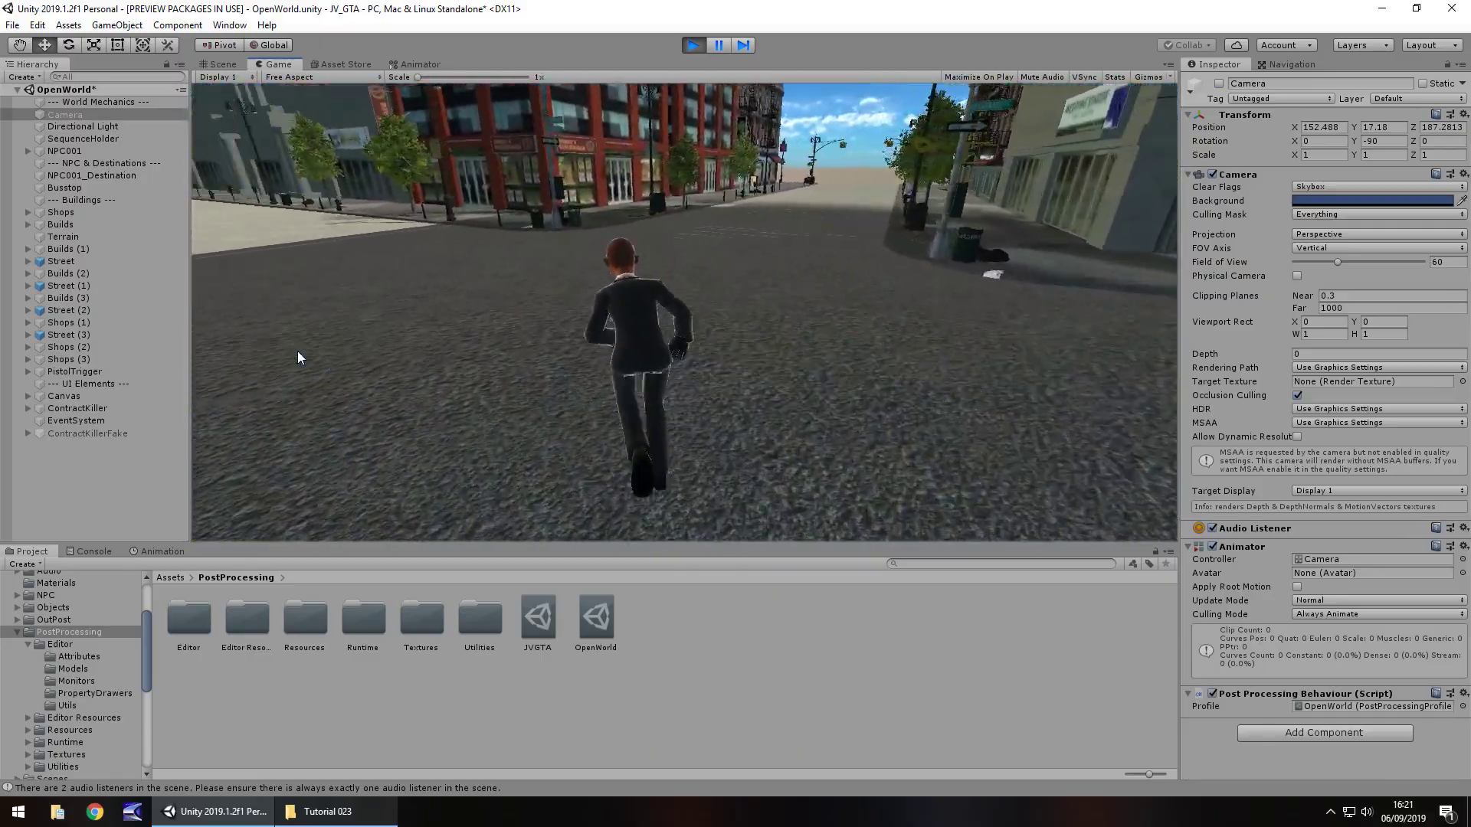
pyautogui.hotkey('ctrl', 'p')
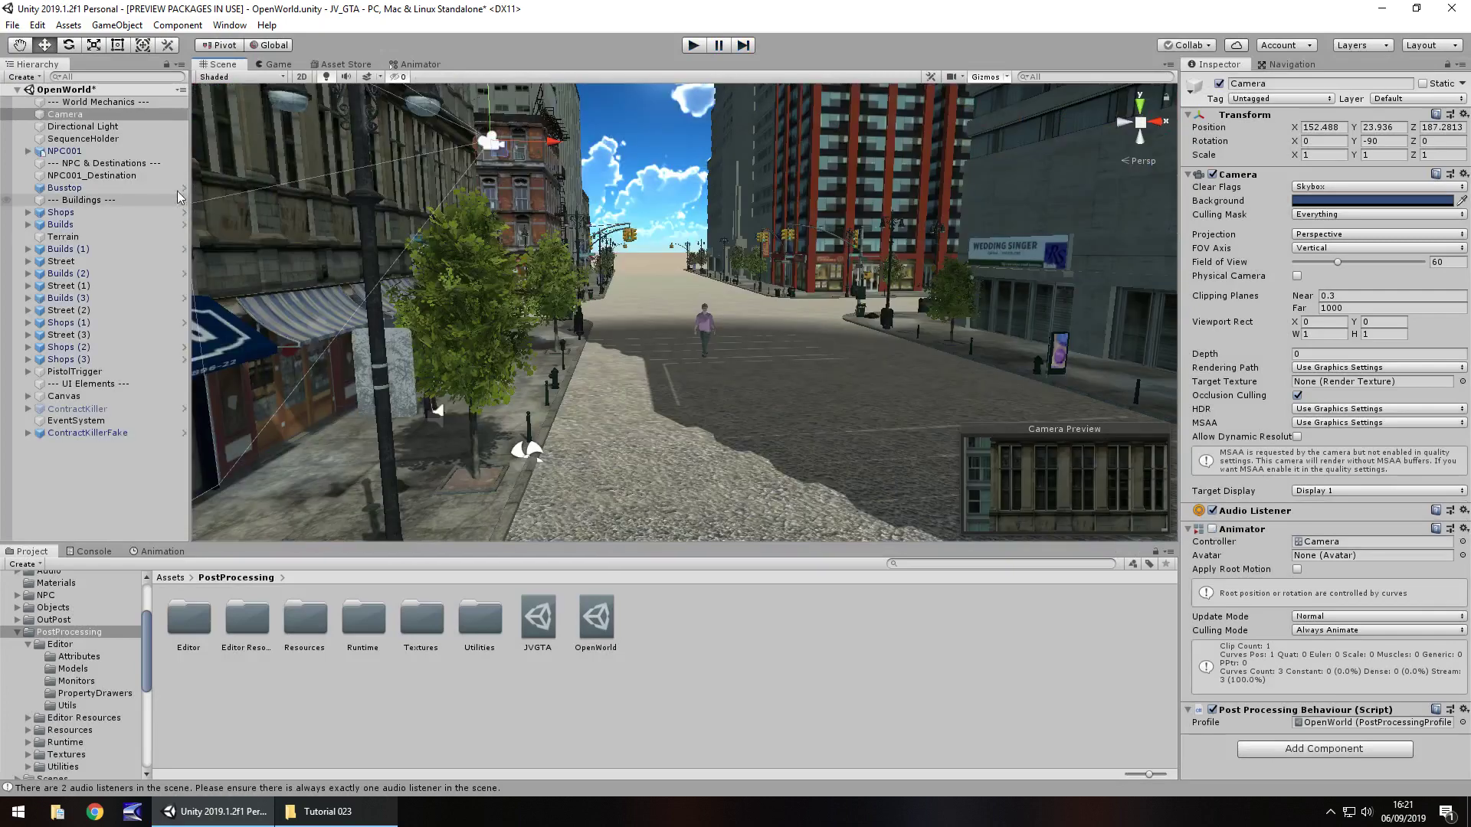
# - Search the hierarchy for "cam" to locate the Main Camera under ContractKillerFake, and open the PostProcessing Runtime folder
pyautogui.click(107, 76)
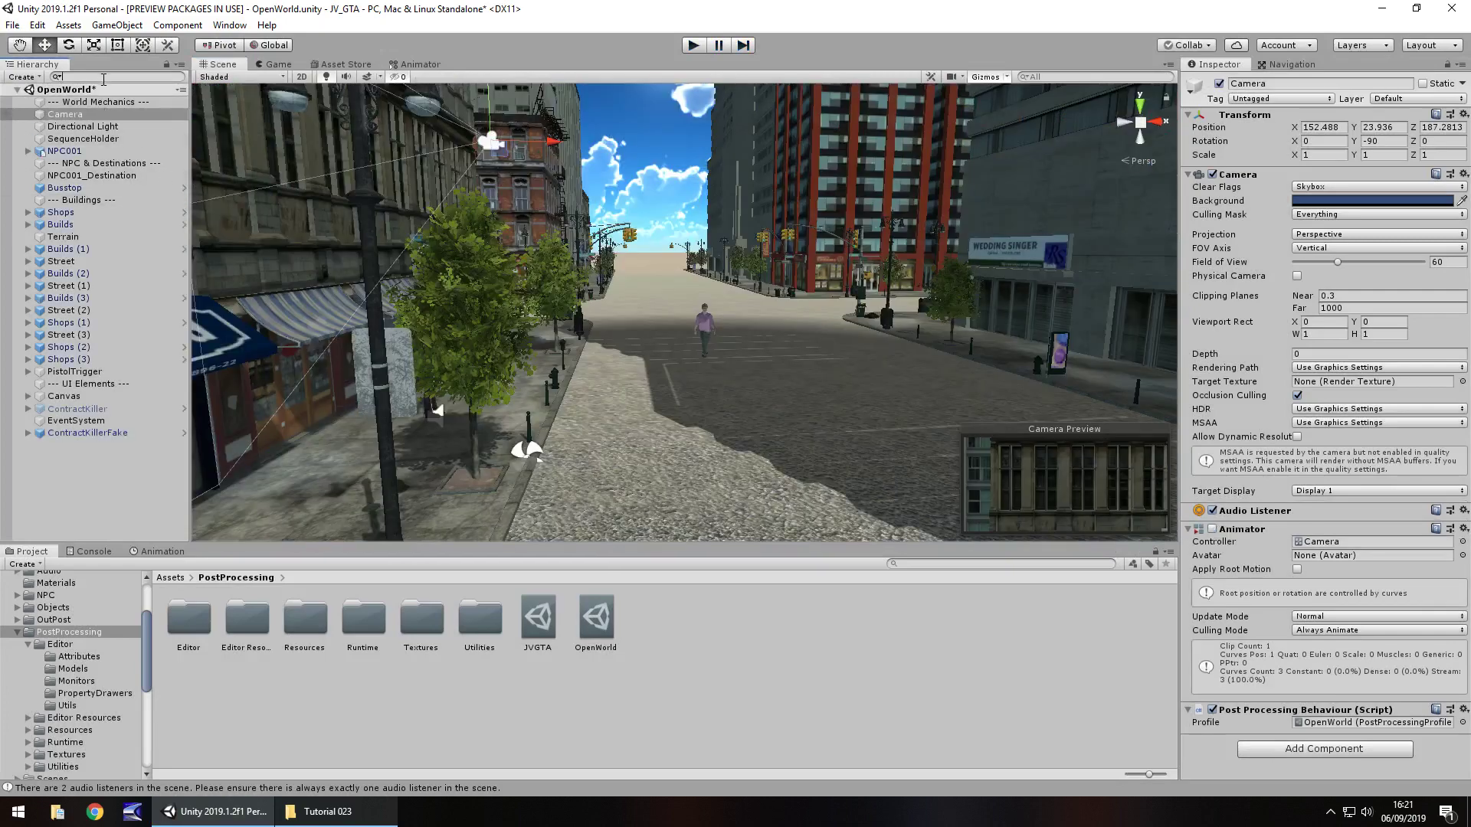
pyautogui.write('cam')
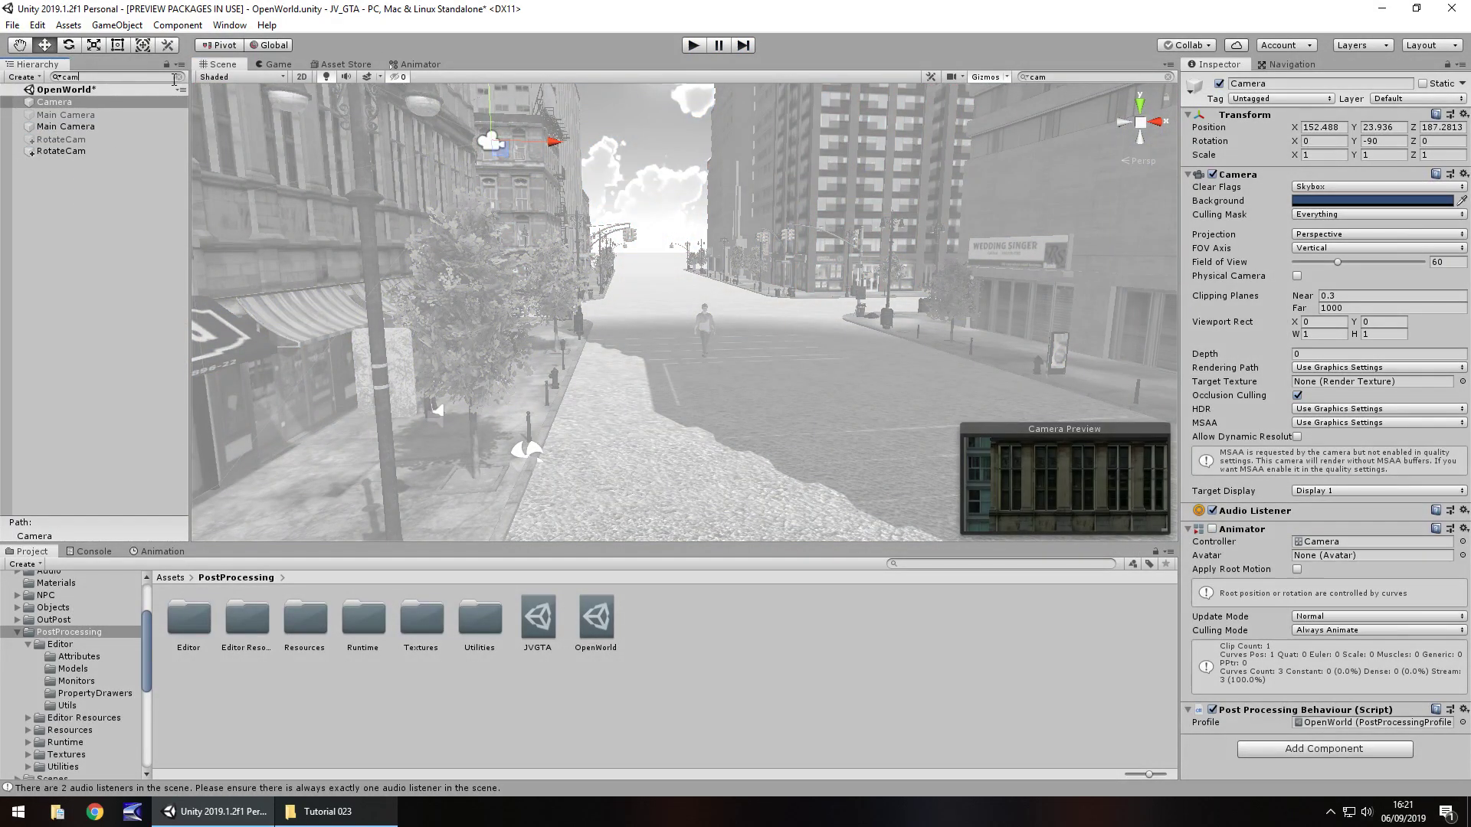
pyautogui.click(86, 126)
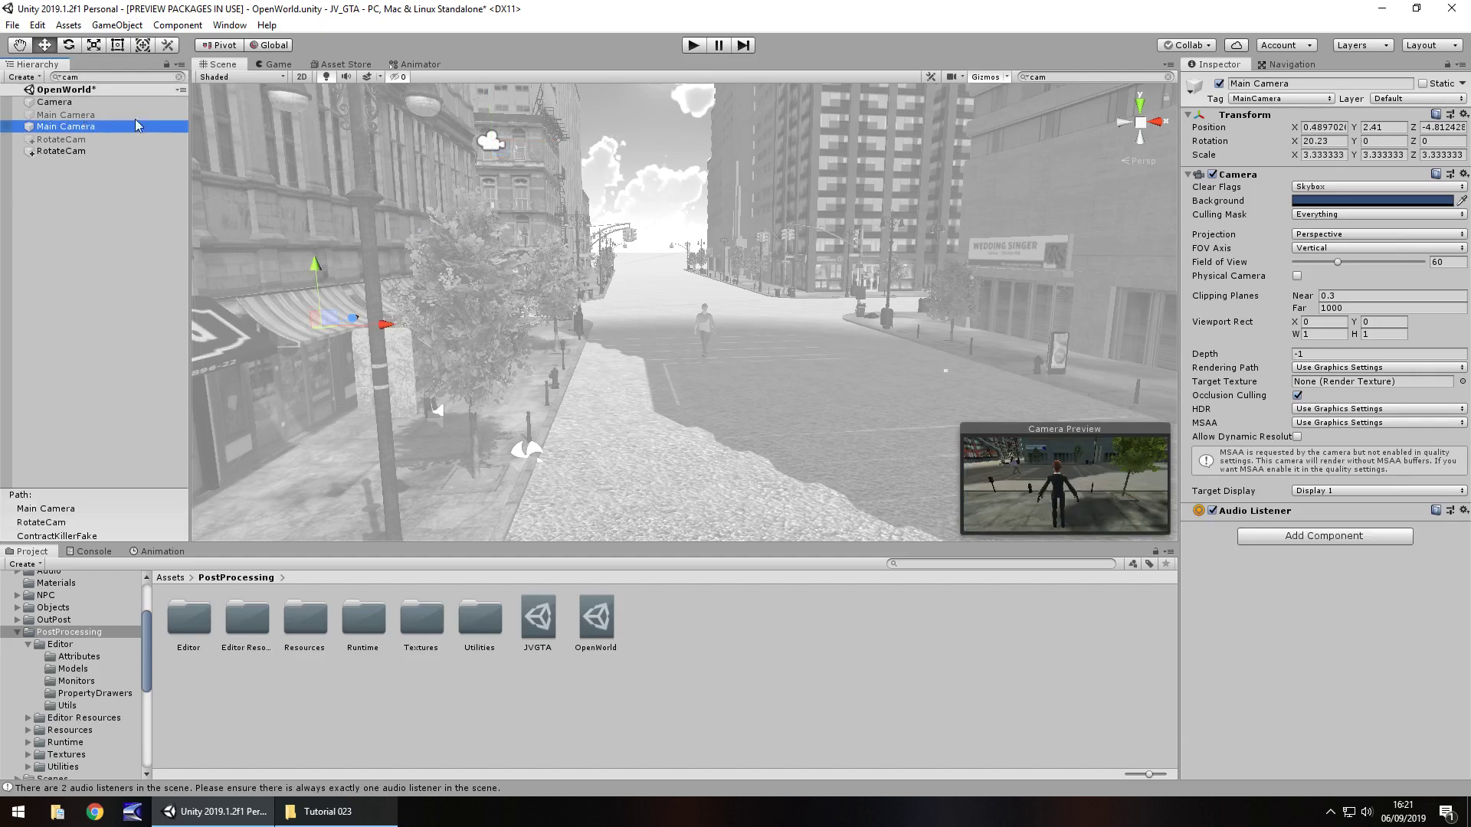
pyautogui.click(89, 151)
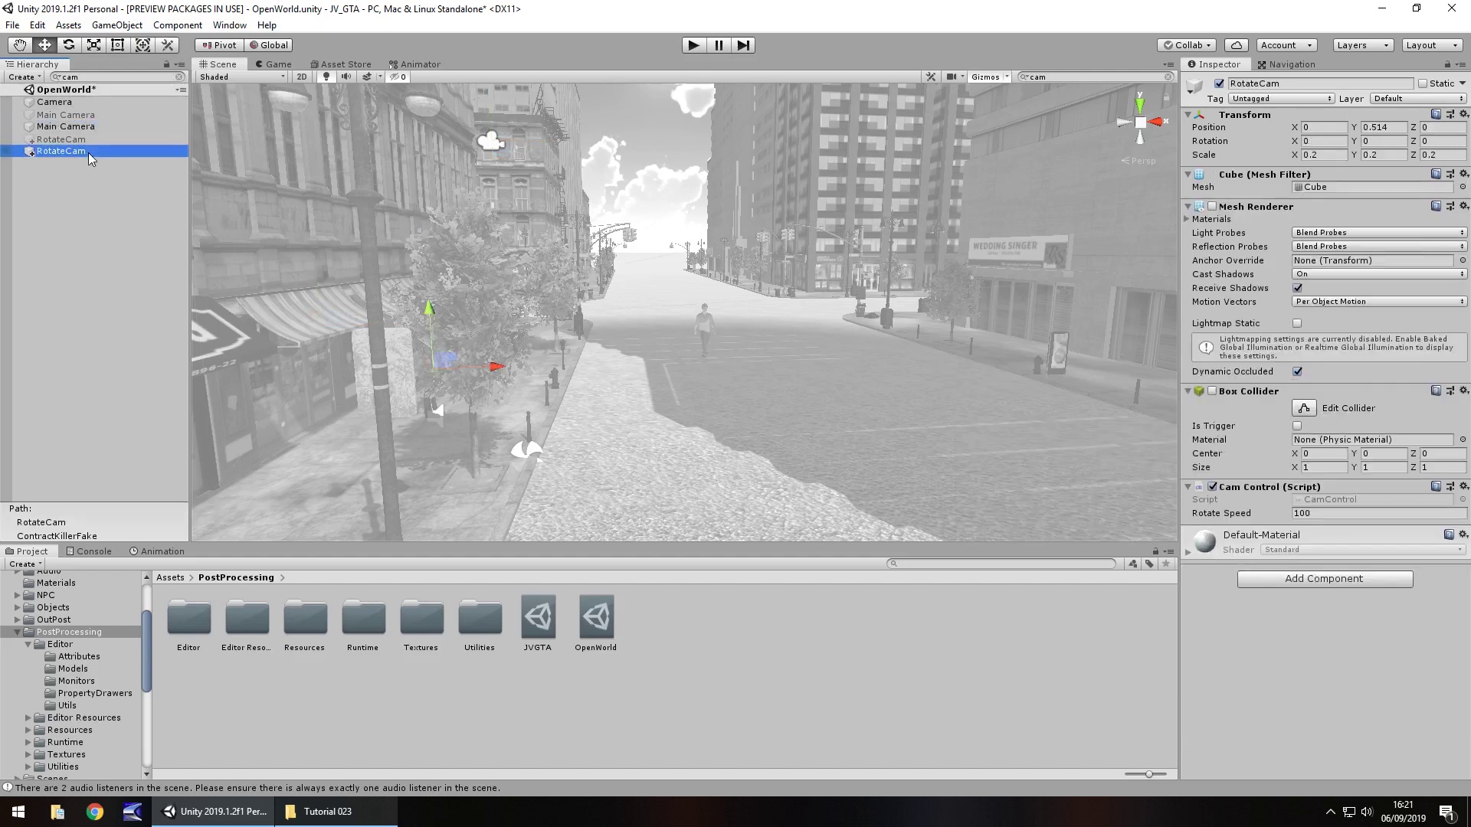
pyautogui.click(111, 127)
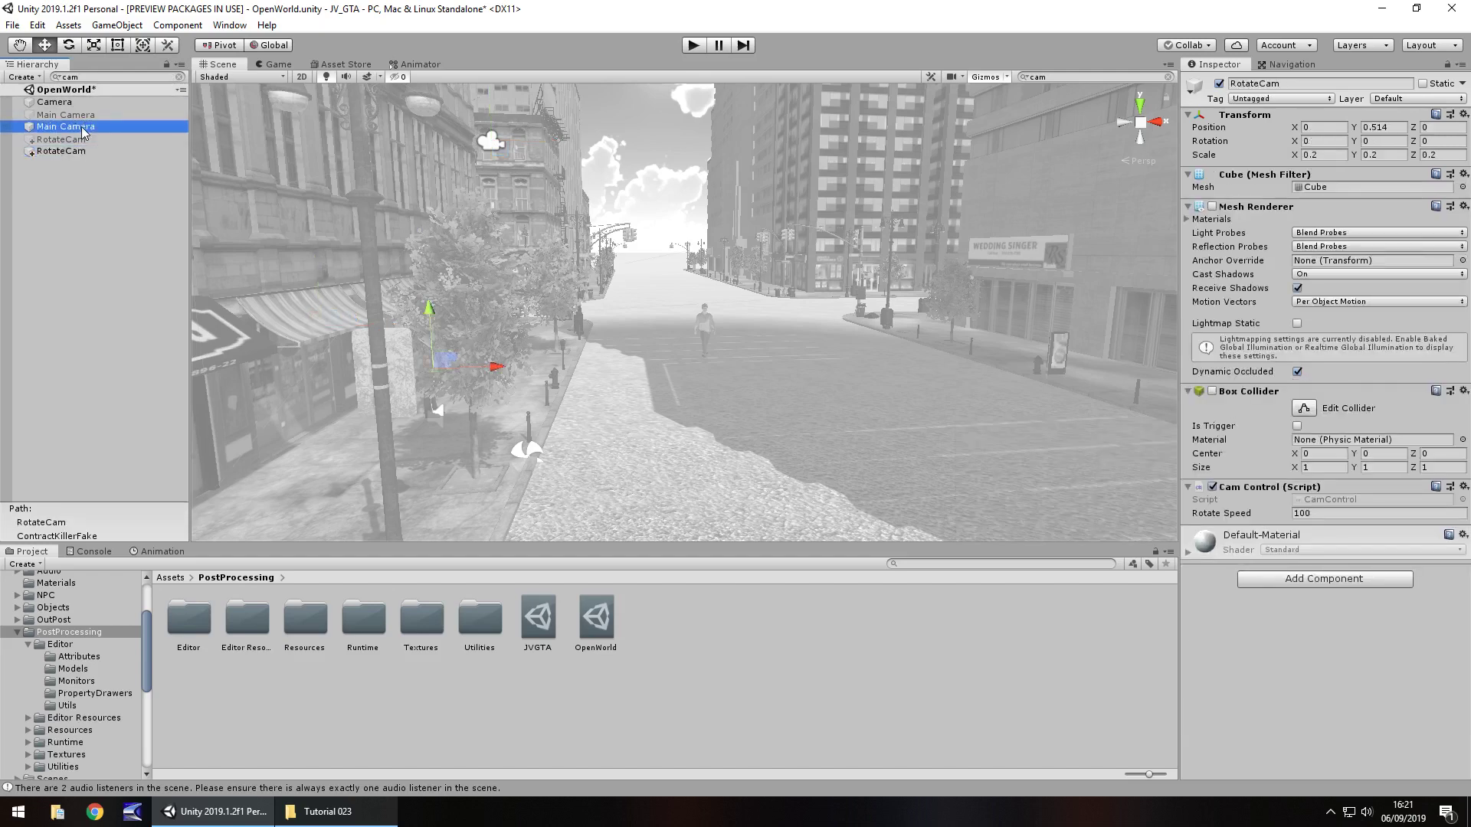
pyautogui.click(182, 77)
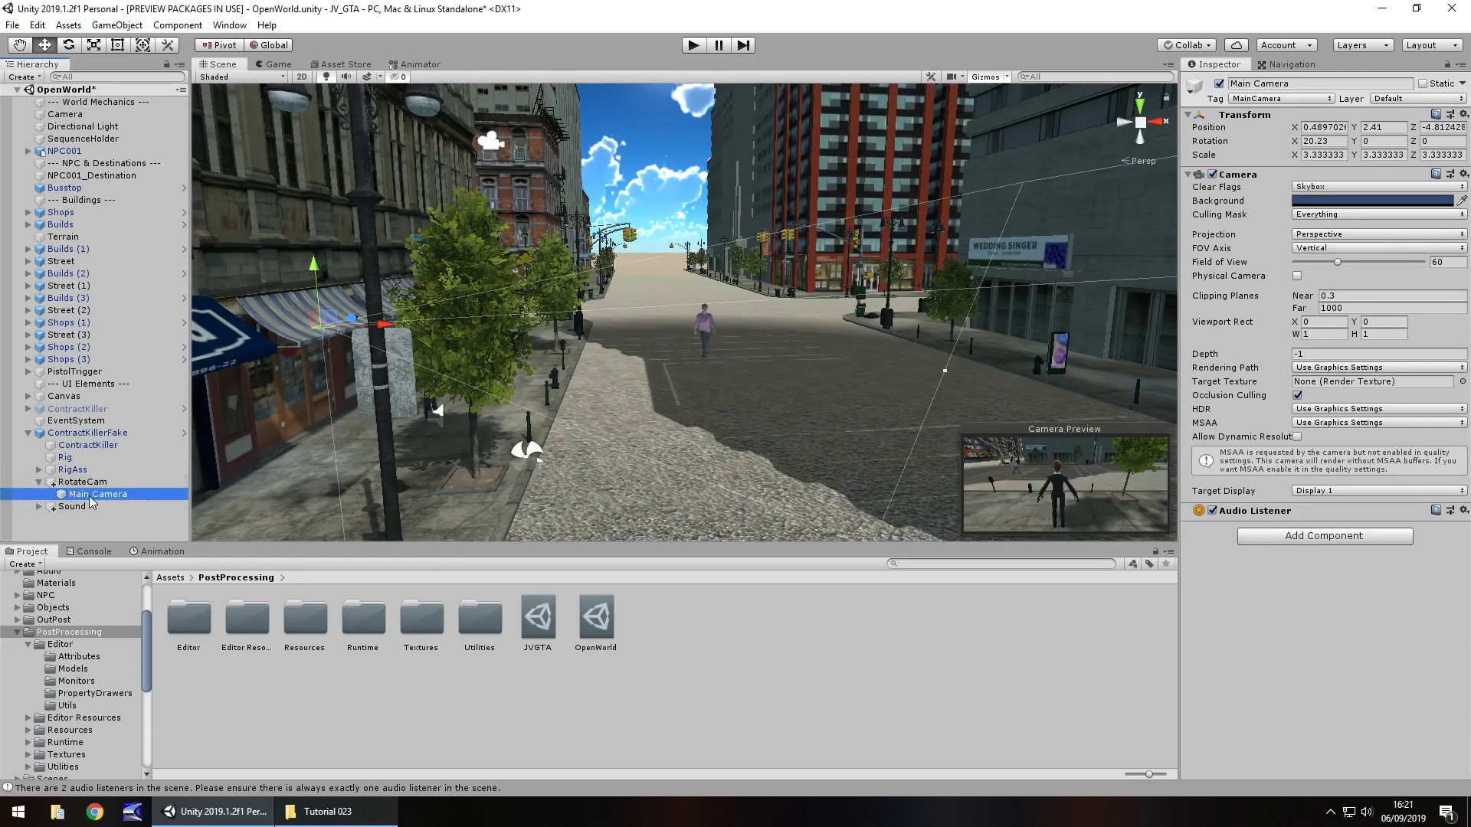
pyautogui.scroll(-3, 69, 701)
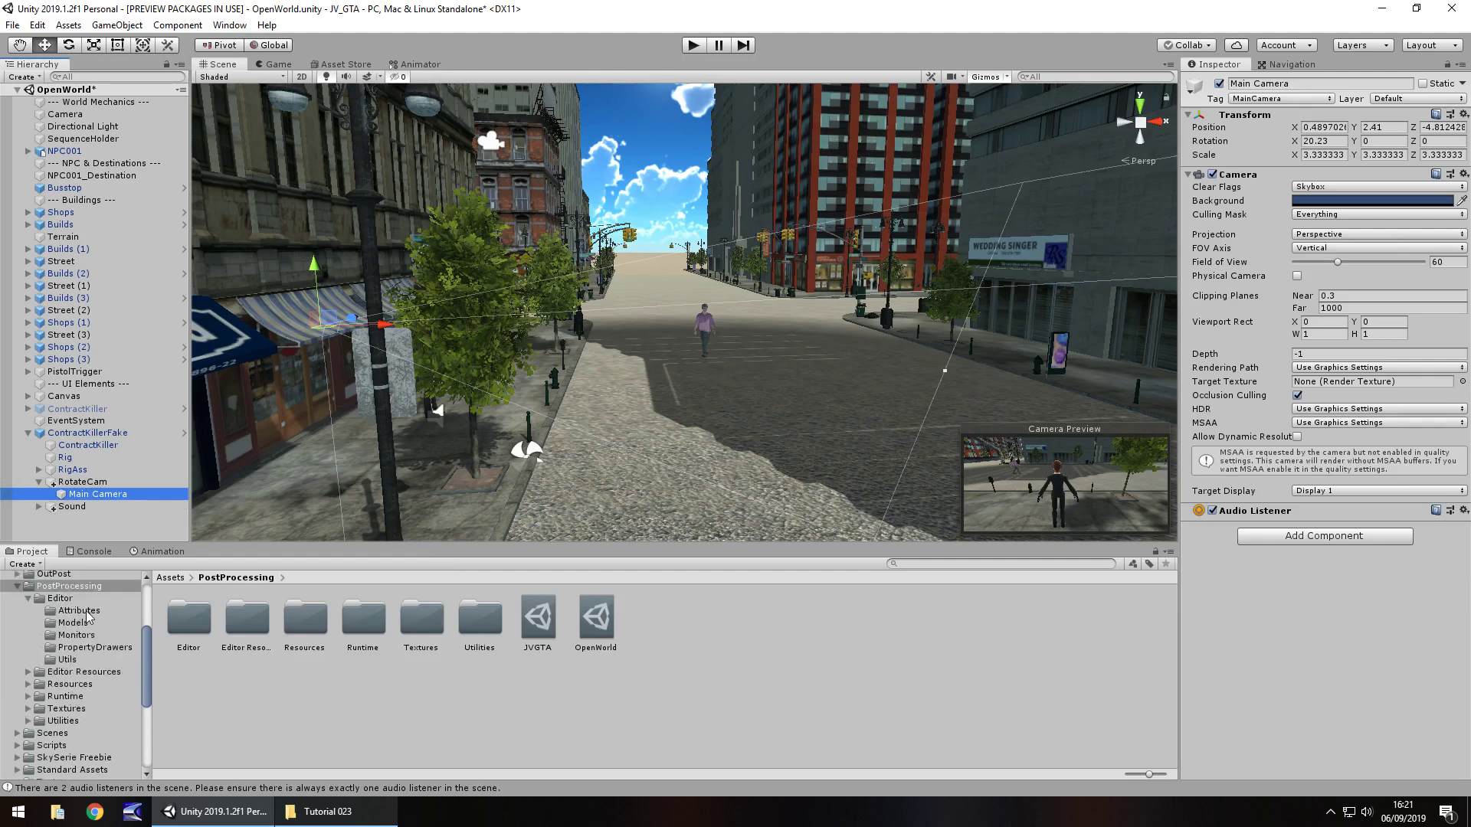
pyautogui.doubleClick(357, 626)
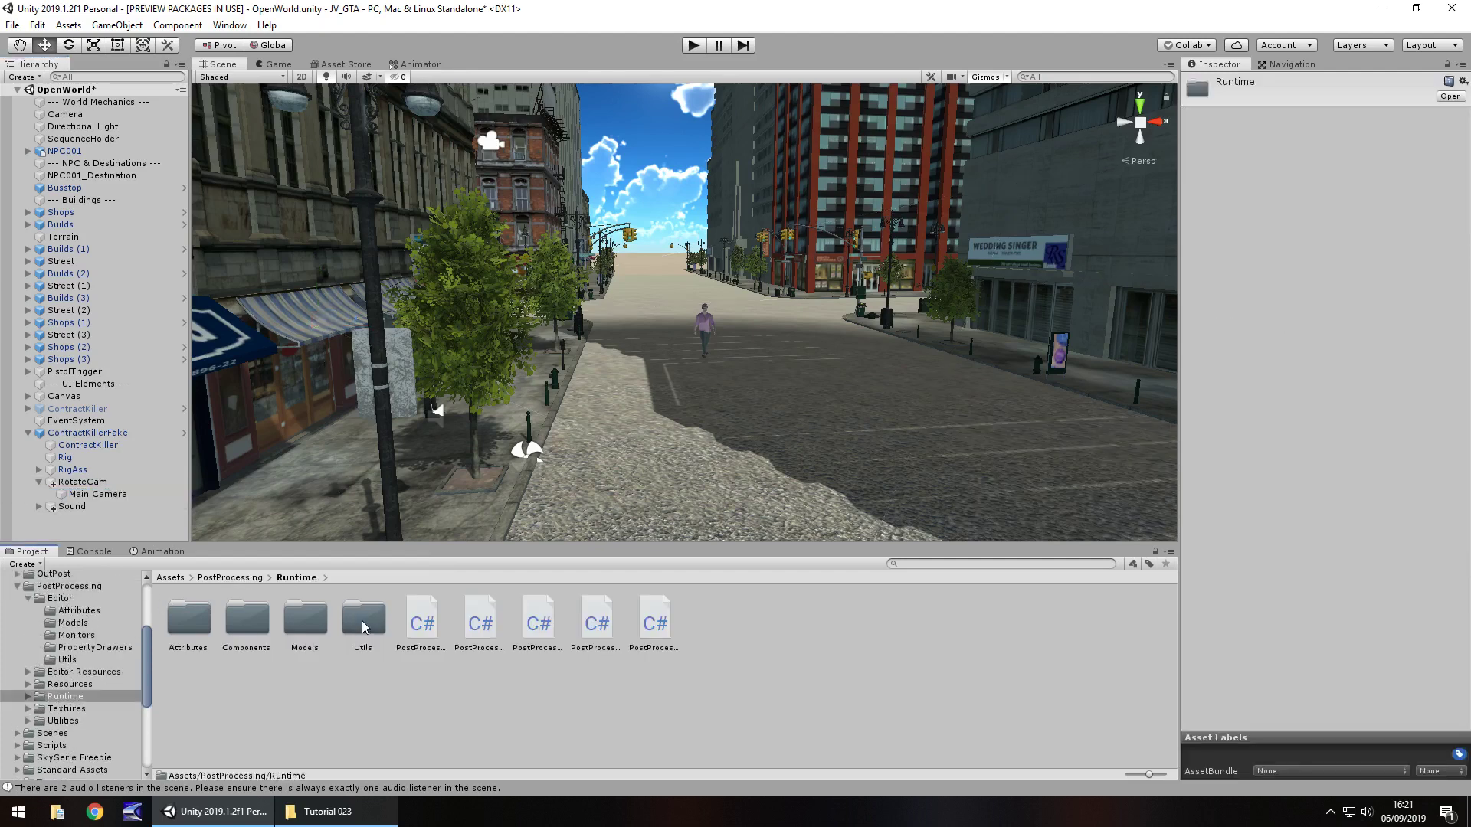
pyautogui.moveTo(423, 624); pyautogui.dragTo(98, 525)
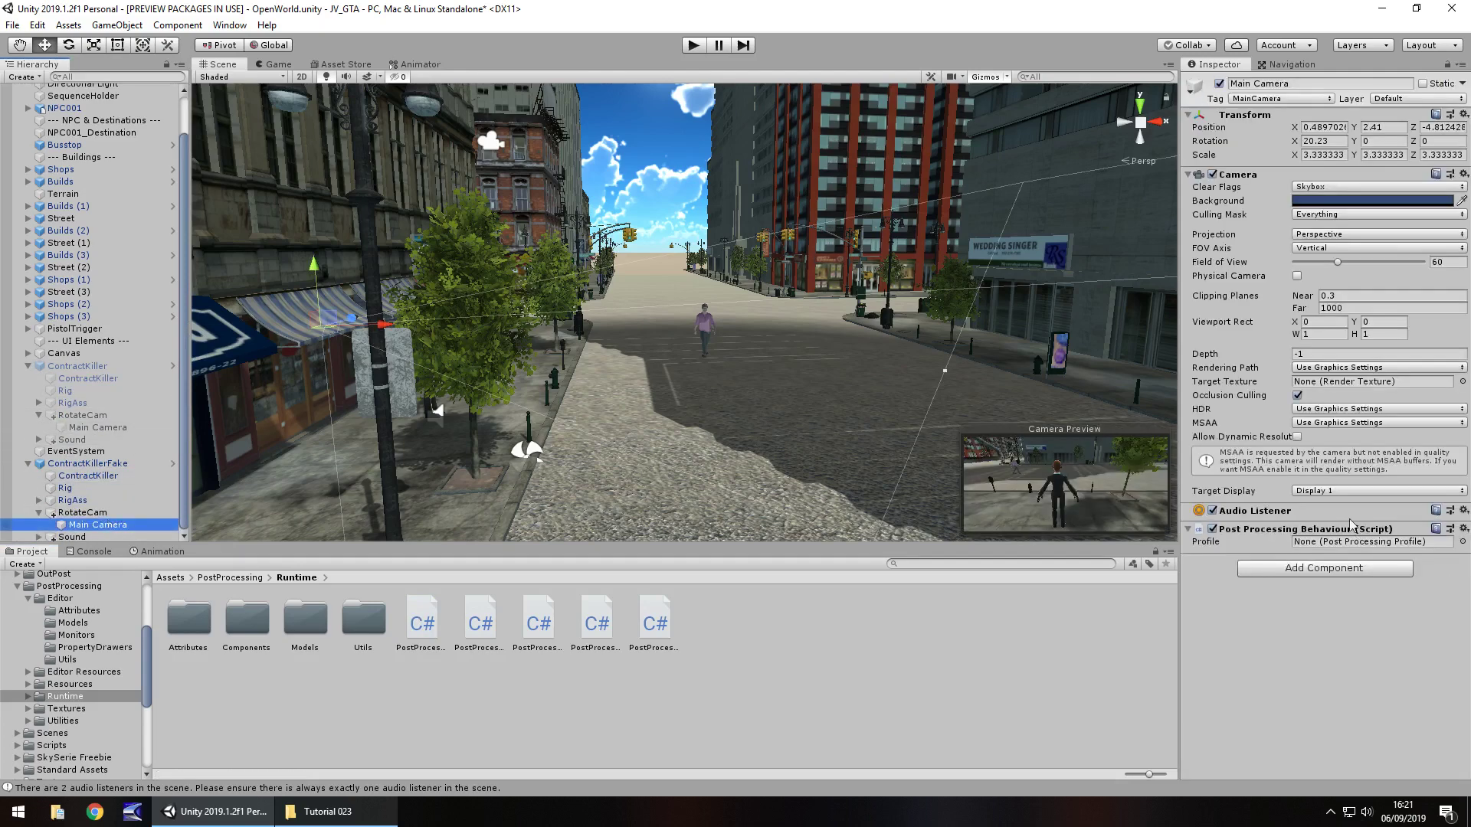
pyautogui.rightClick(1243, 534)
pyautogui.click(1287, 559)
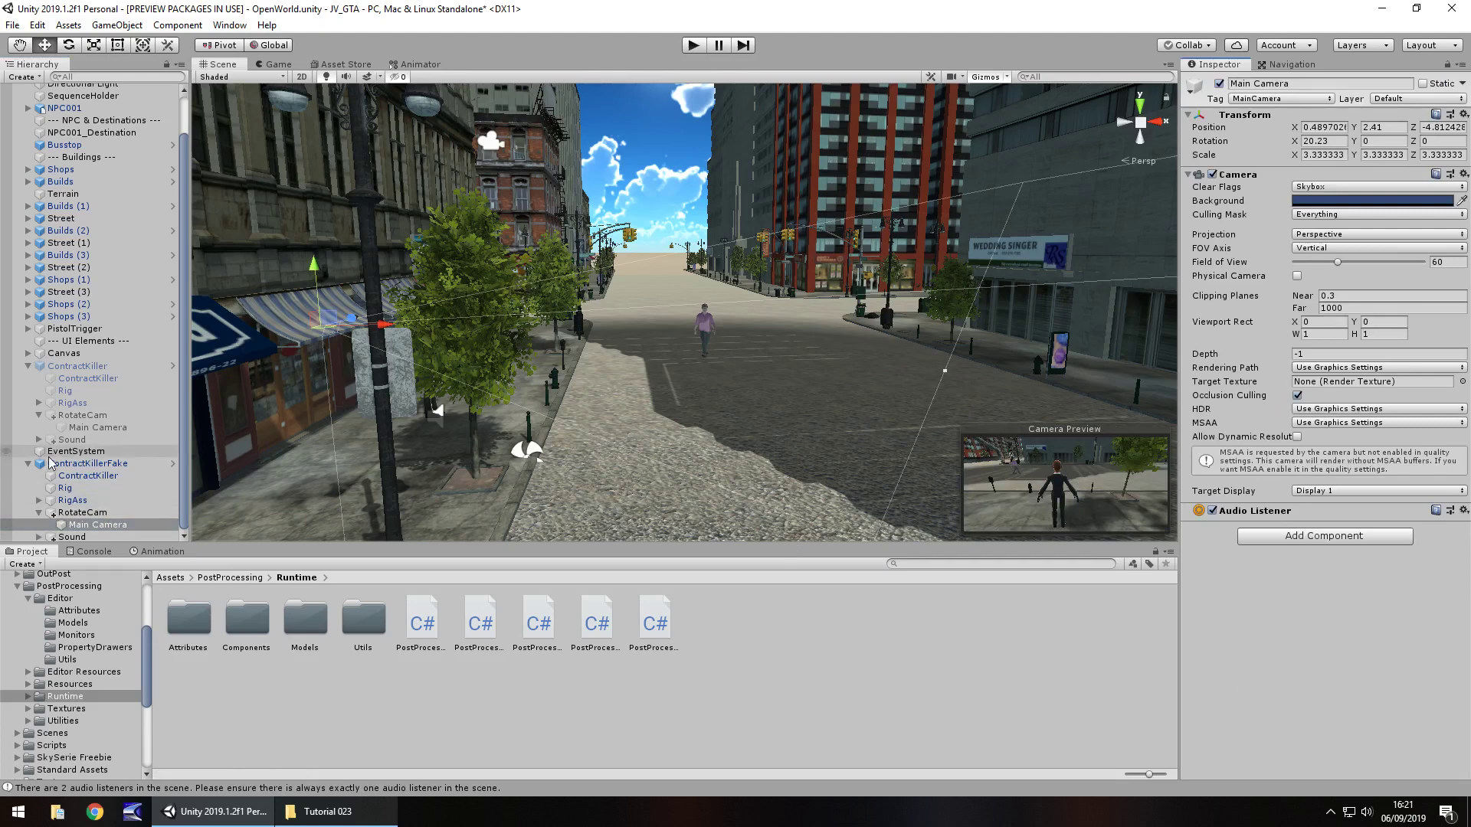
# - Add the Post Processing Behaviour script to ContractKiller's Main Camera and assign the OpenWorld profile to it
pyautogui.click(98, 427)
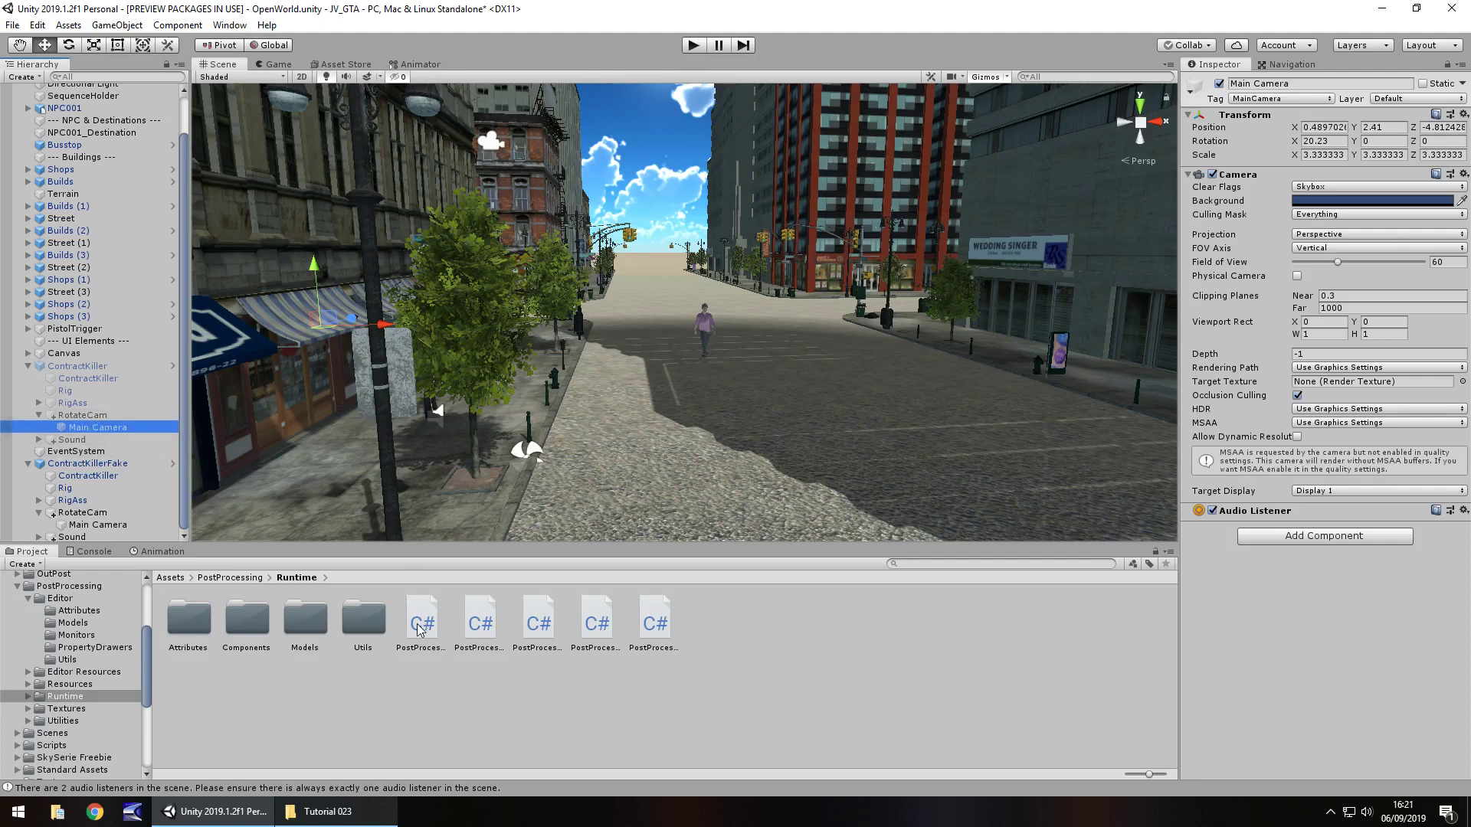
pyautogui.moveTo(419, 631); pyautogui.dragTo(1318, 617)
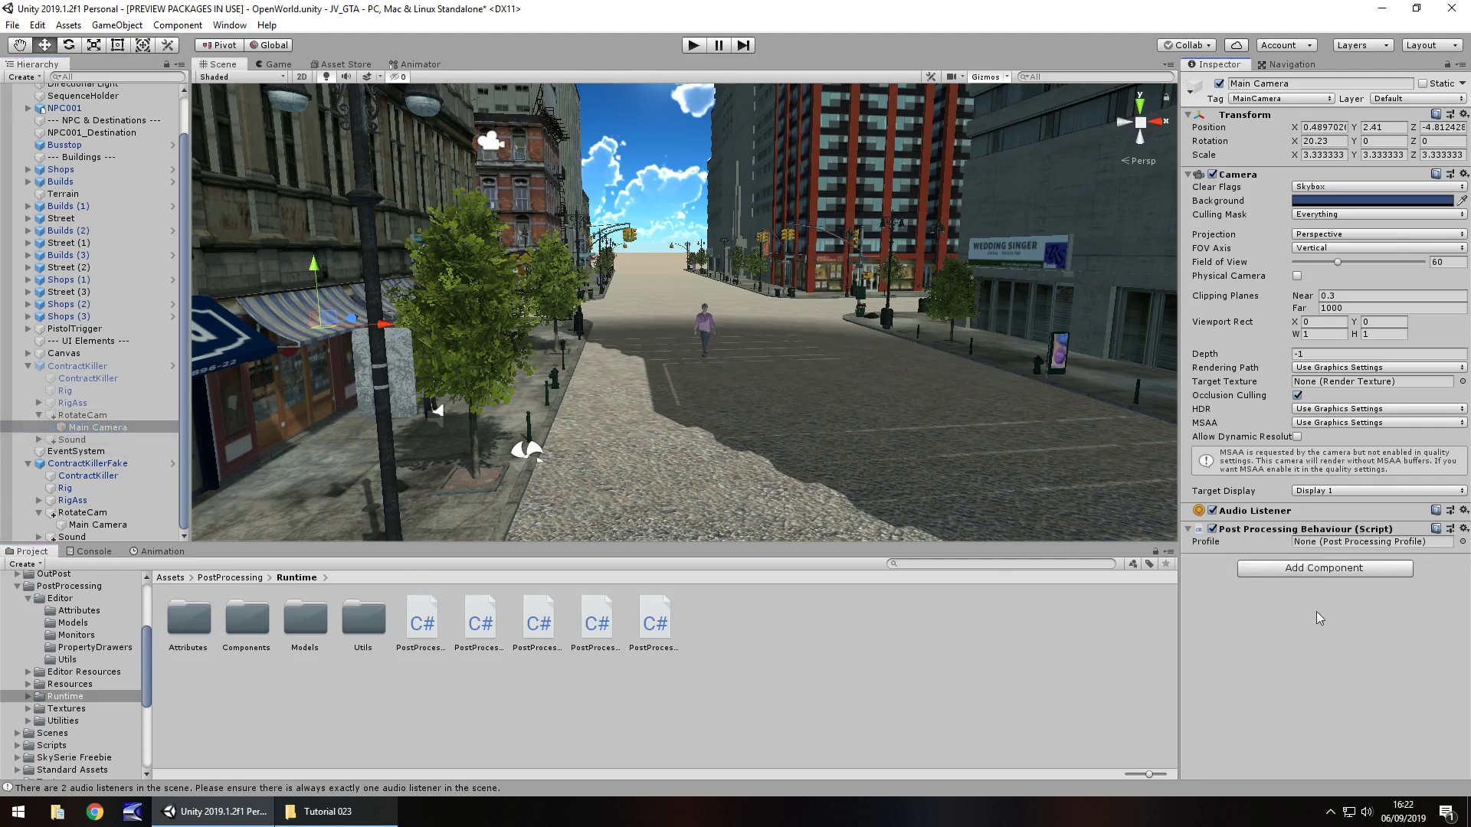
pyautogui.click(69, 586)
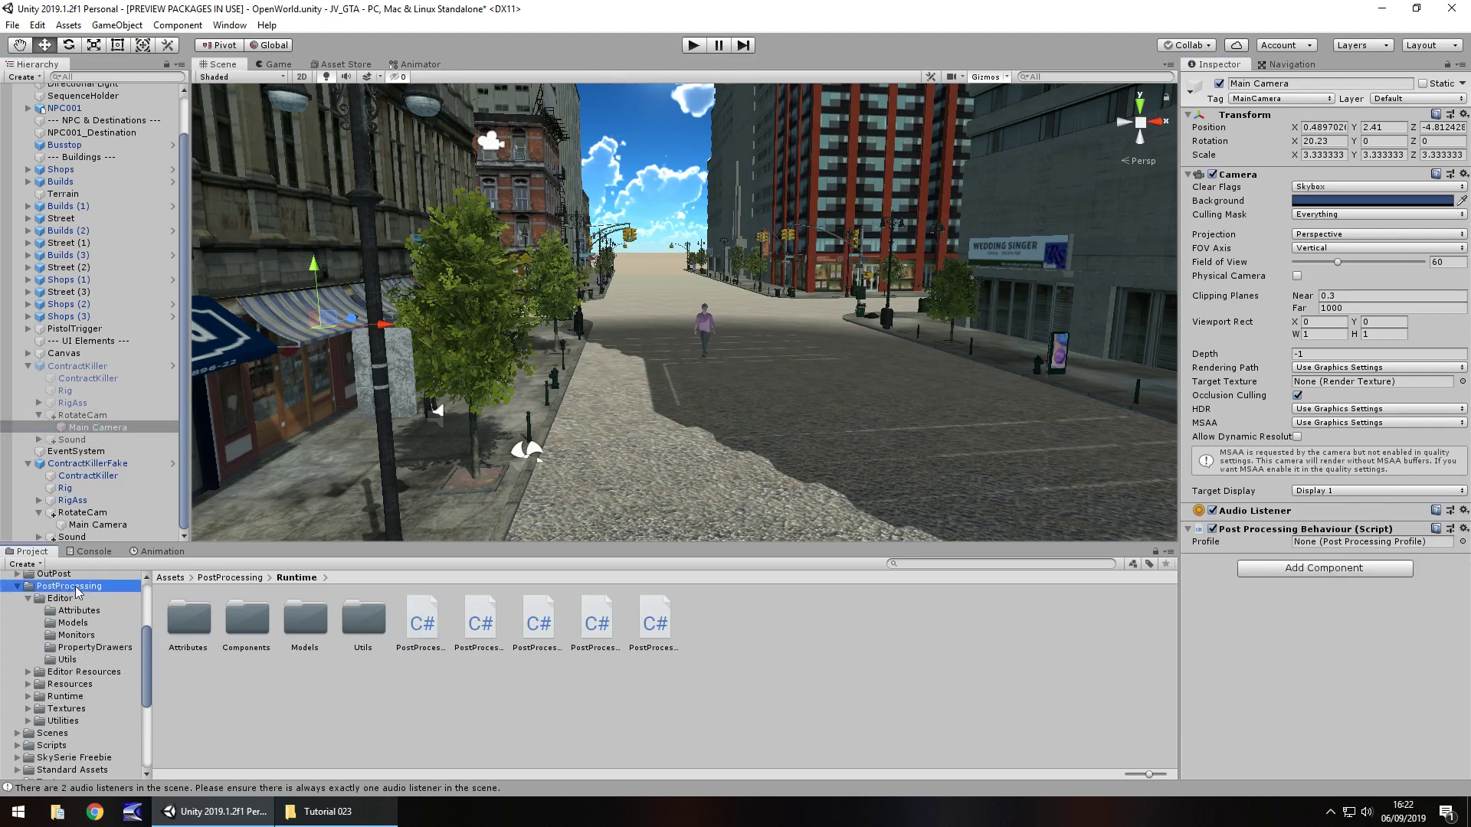
pyautogui.moveTo(592, 624); pyautogui.dragTo(1350, 546)
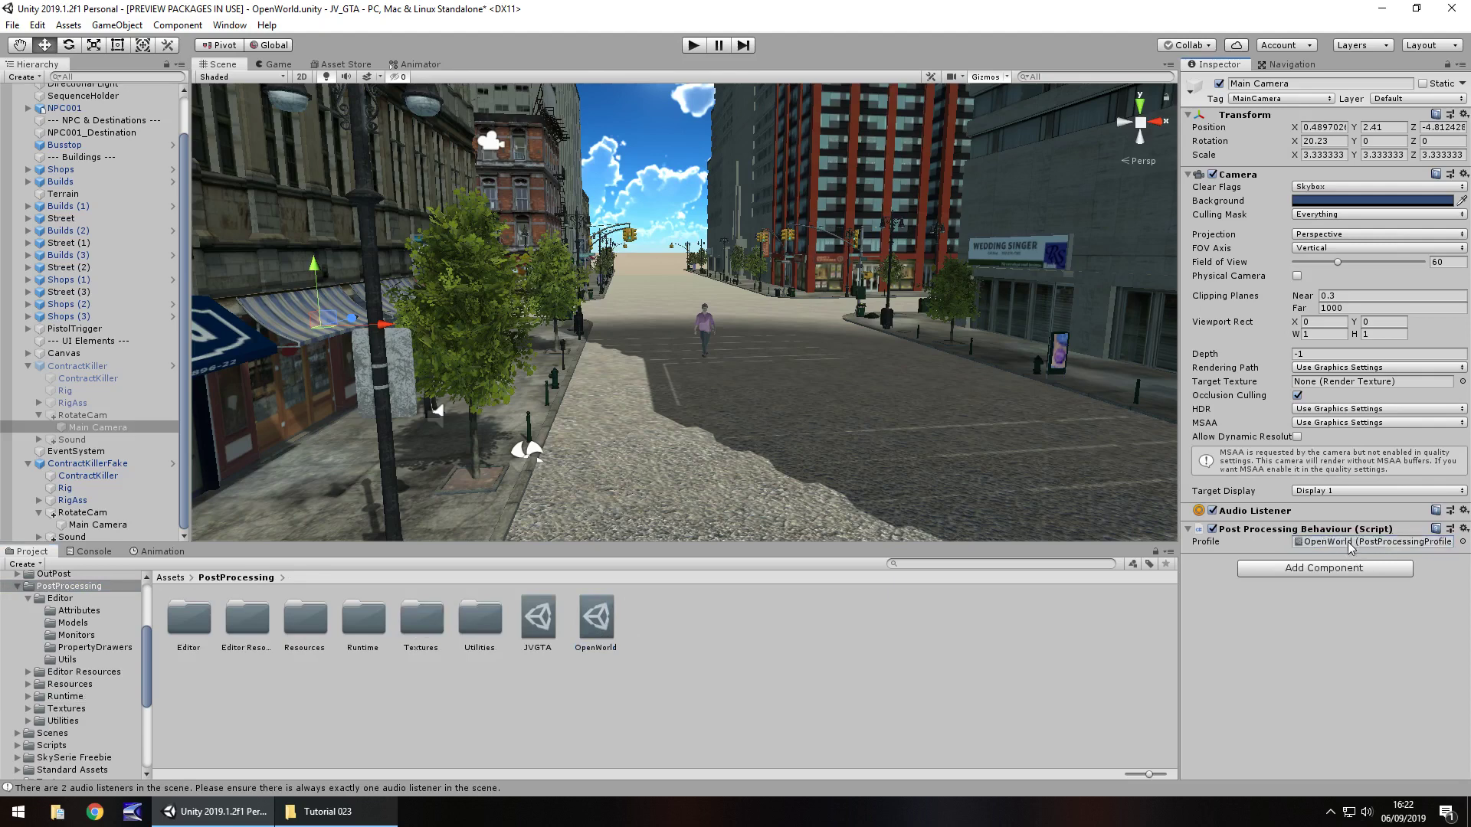
# - Play the scene, walk the character onto the road and open the OpenWorld profile's settings
pyautogui.click(696, 47)
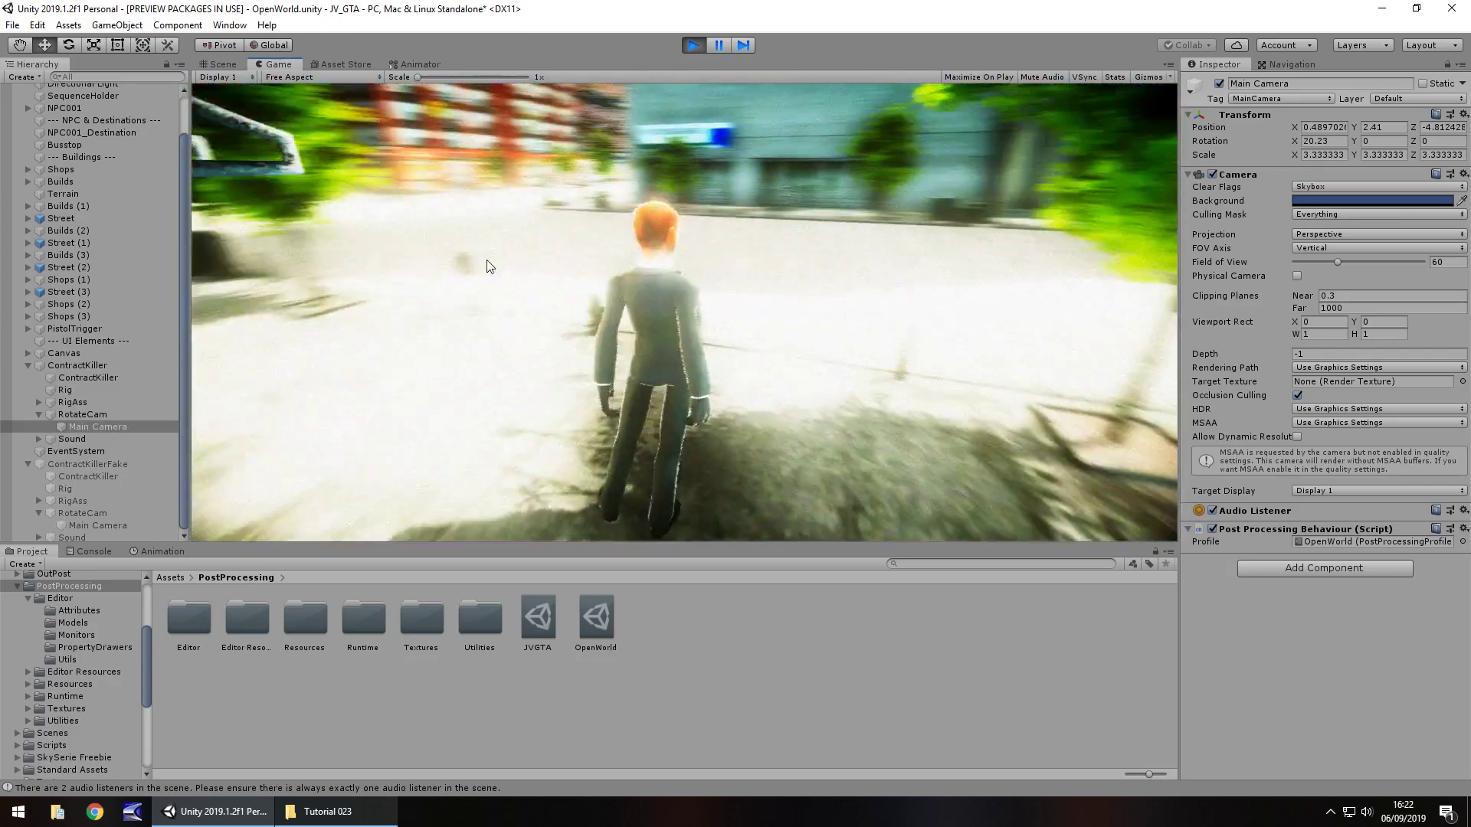
pyautogui.press('w')
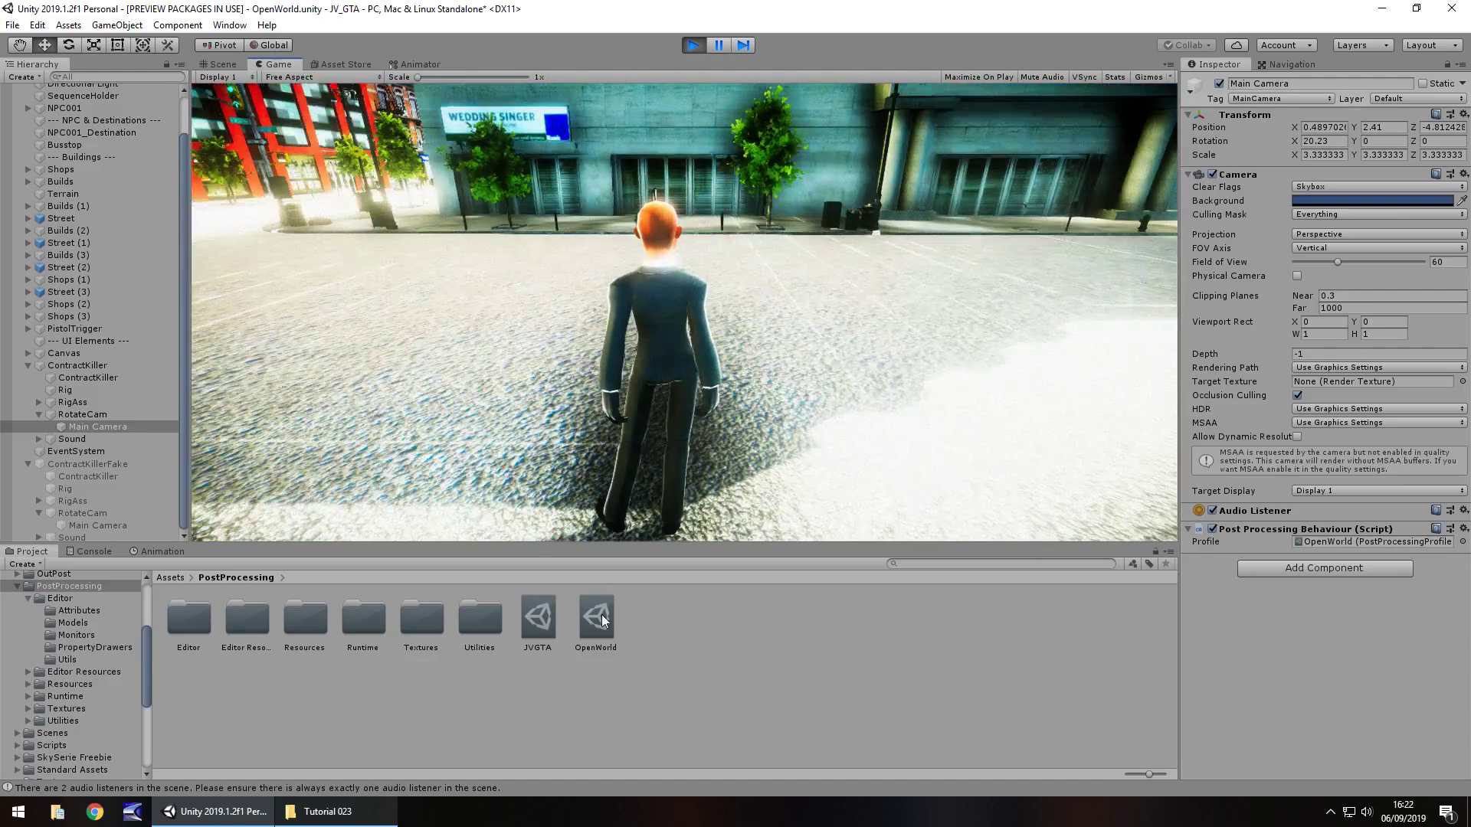
pyautogui.click(601, 614)
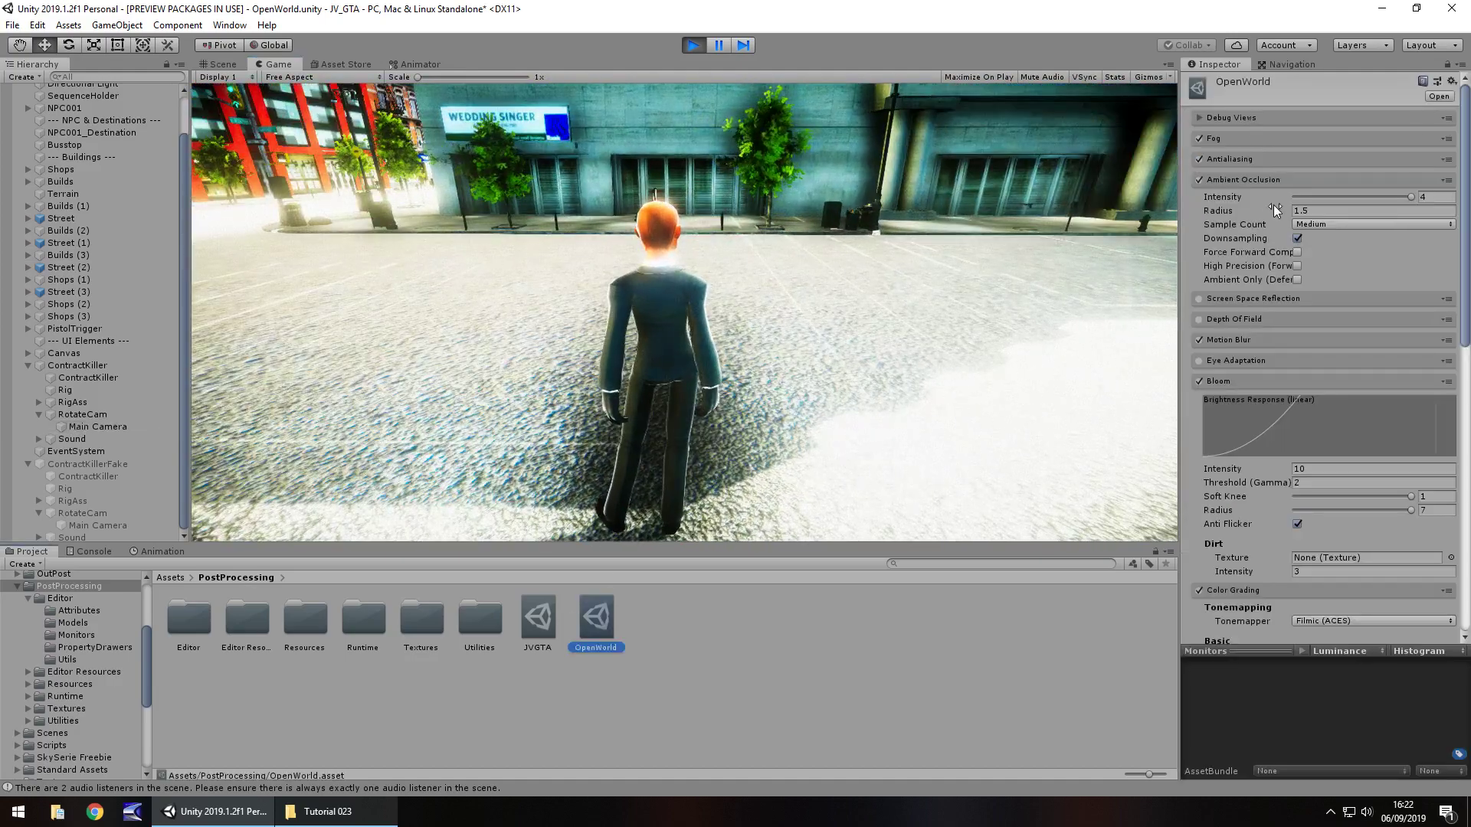
# - Look over the OpenWorld profile's effects and collapse the Ambient Occlusion, Bloom and Color Grading sections
pyautogui.scroll(-10, 1292, 287)
pyautogui.scroll(10, 1295, 290)
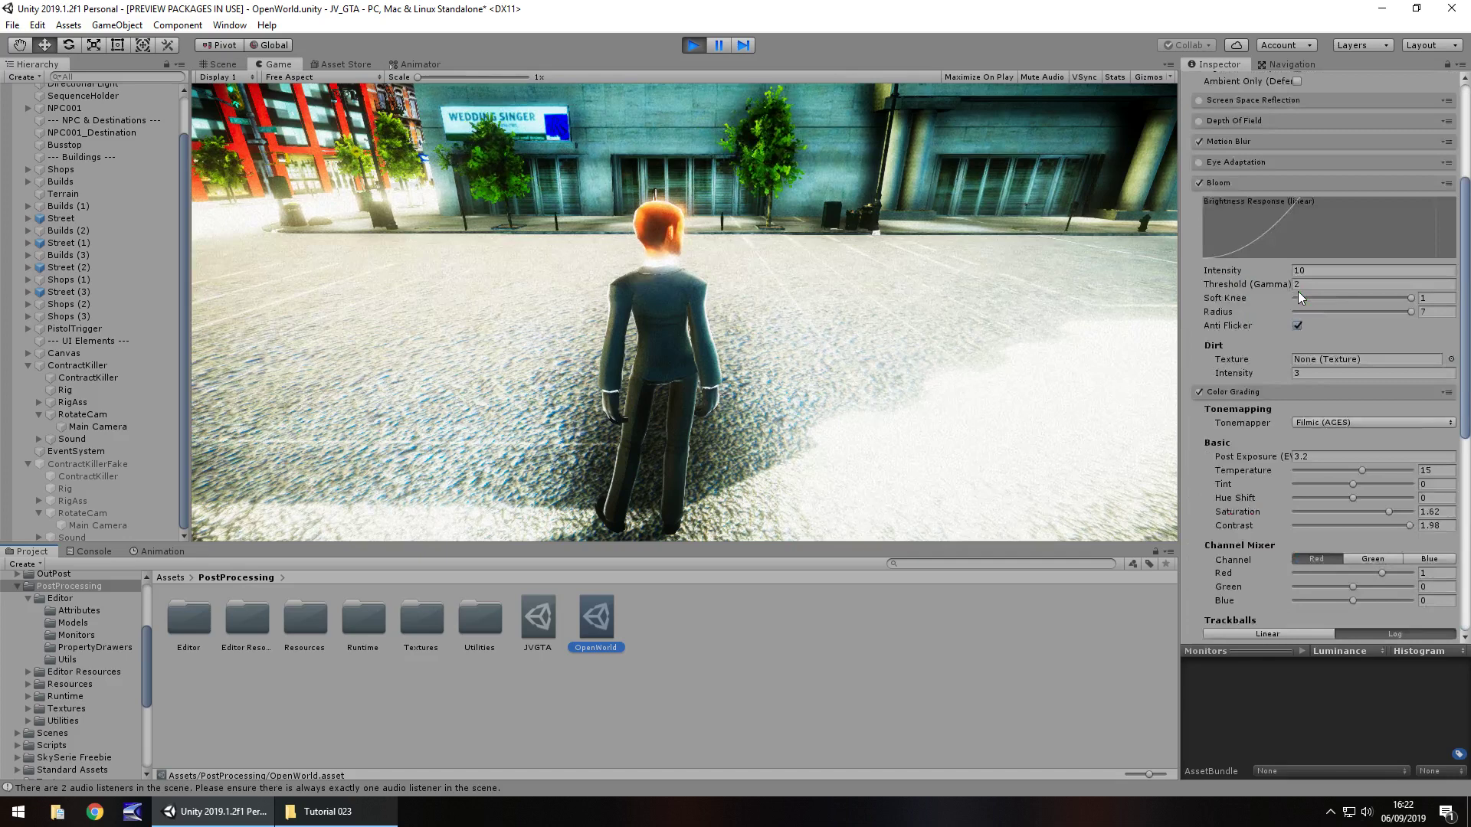
pyautogui.click(1239, 179)
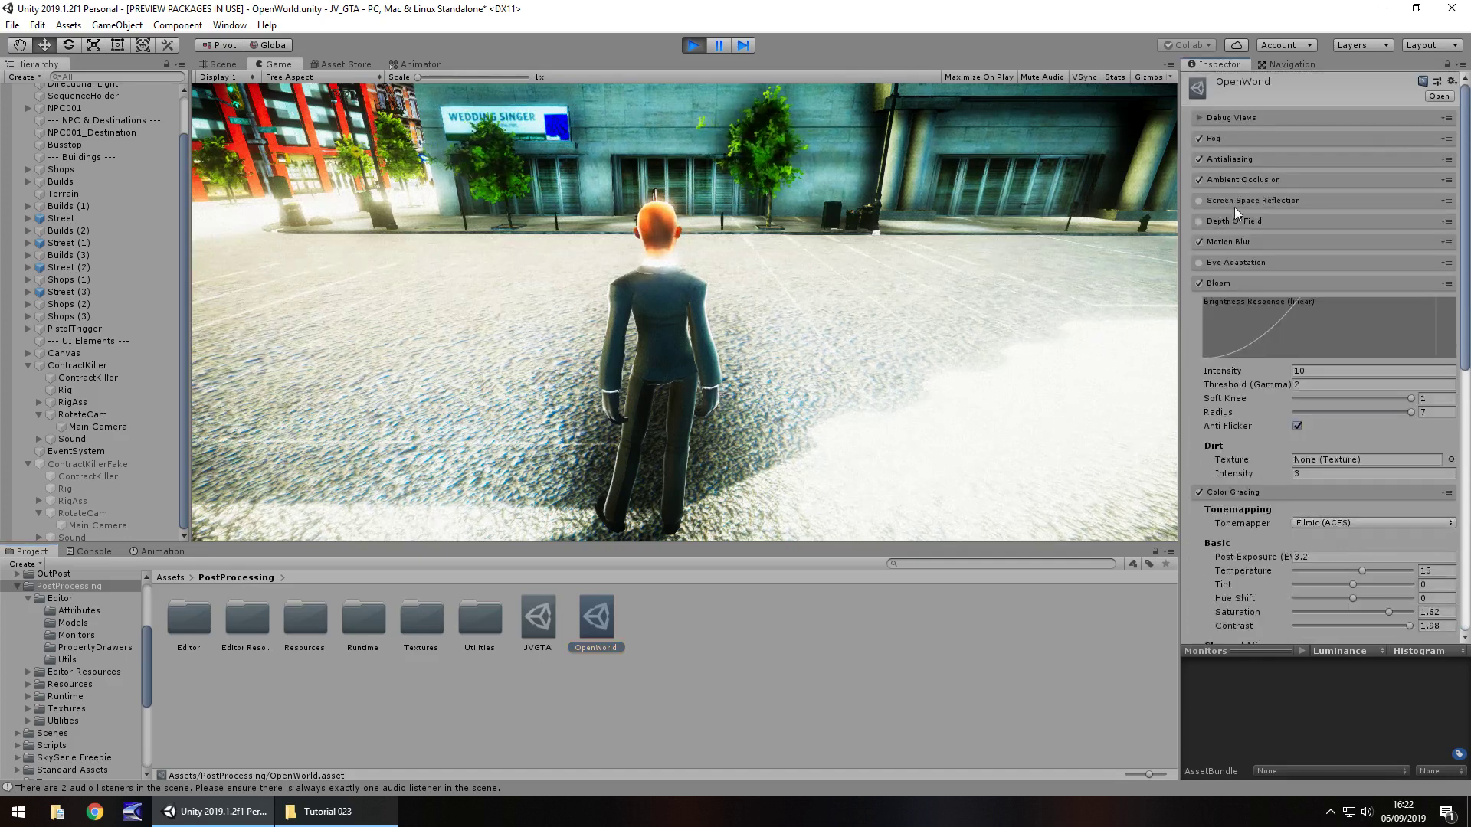
pyautogui.click(1220, 282)
pyautogui.click(1221, 304)
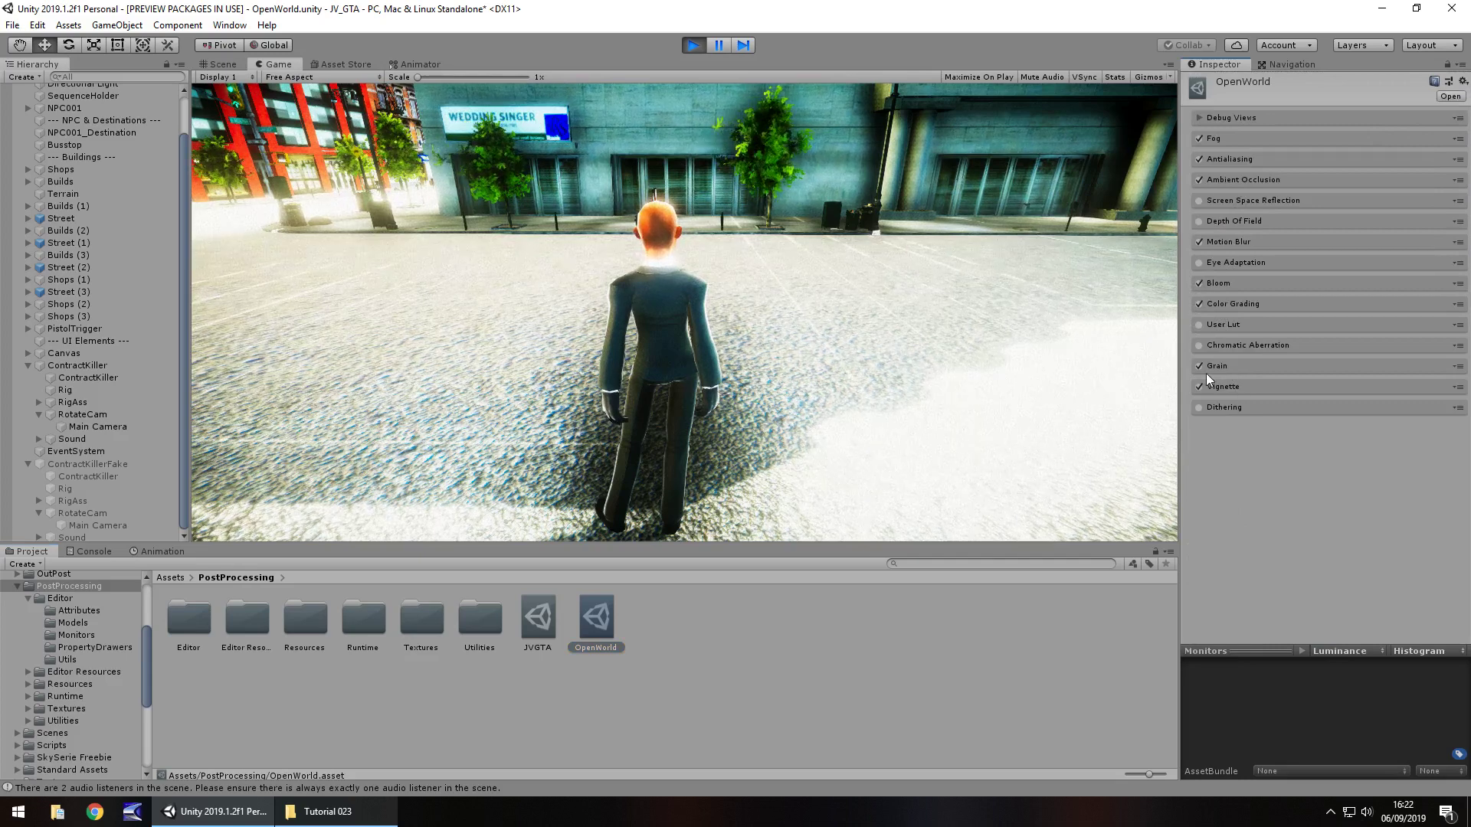
# - Reduce the OpenWorld profile's Grain intensity to about 0.027 and collapse the Grain section
pyautogui.click(1211, 366)
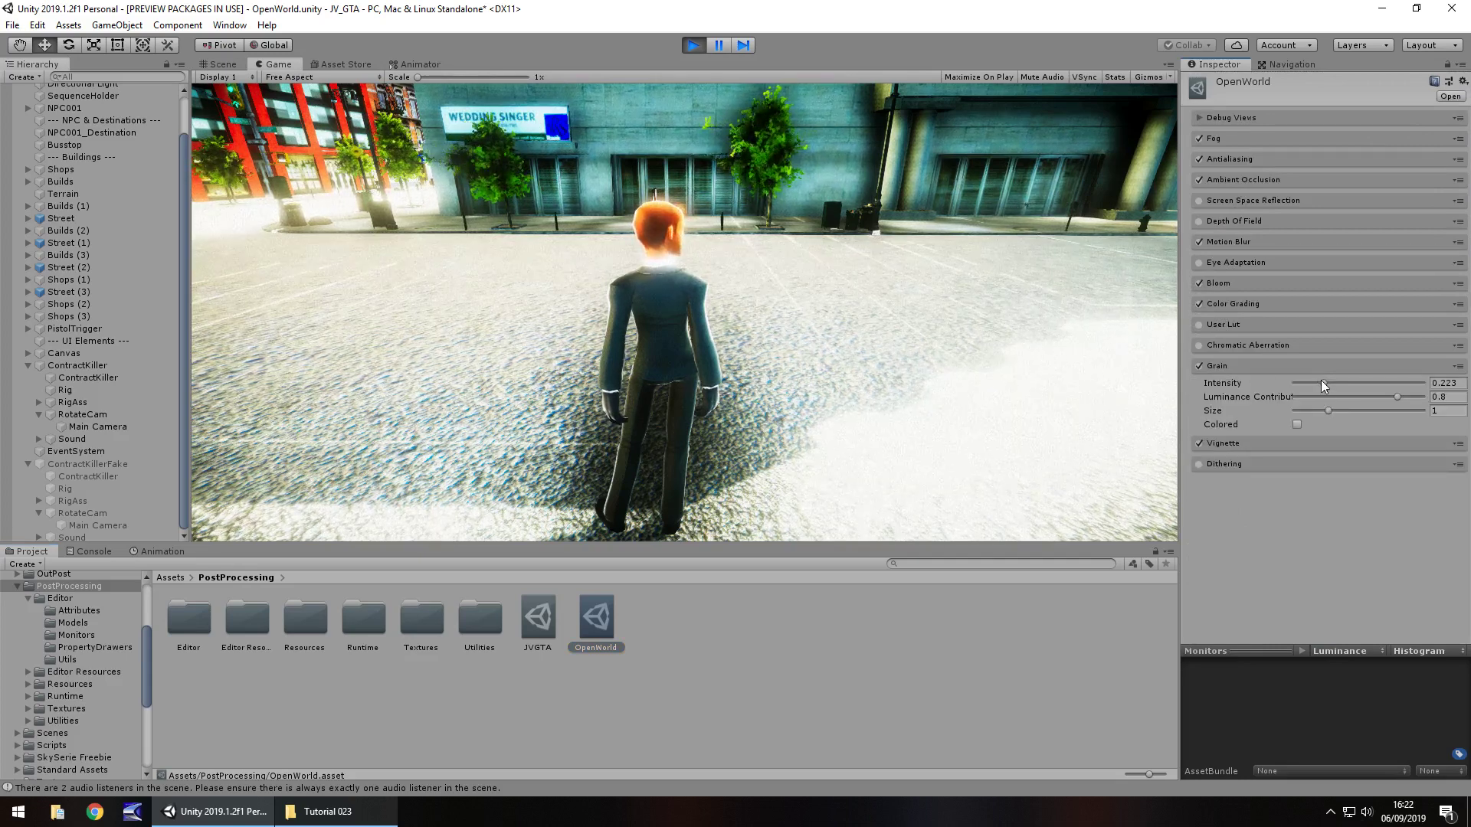
pyautogui.moveTo(1320, 380)
pyautogui.mouseDown()
pyautogui.moveTo(1266, 375)
pyautogui.moveTo(1300, 390)
pyautogui.mouseUp()
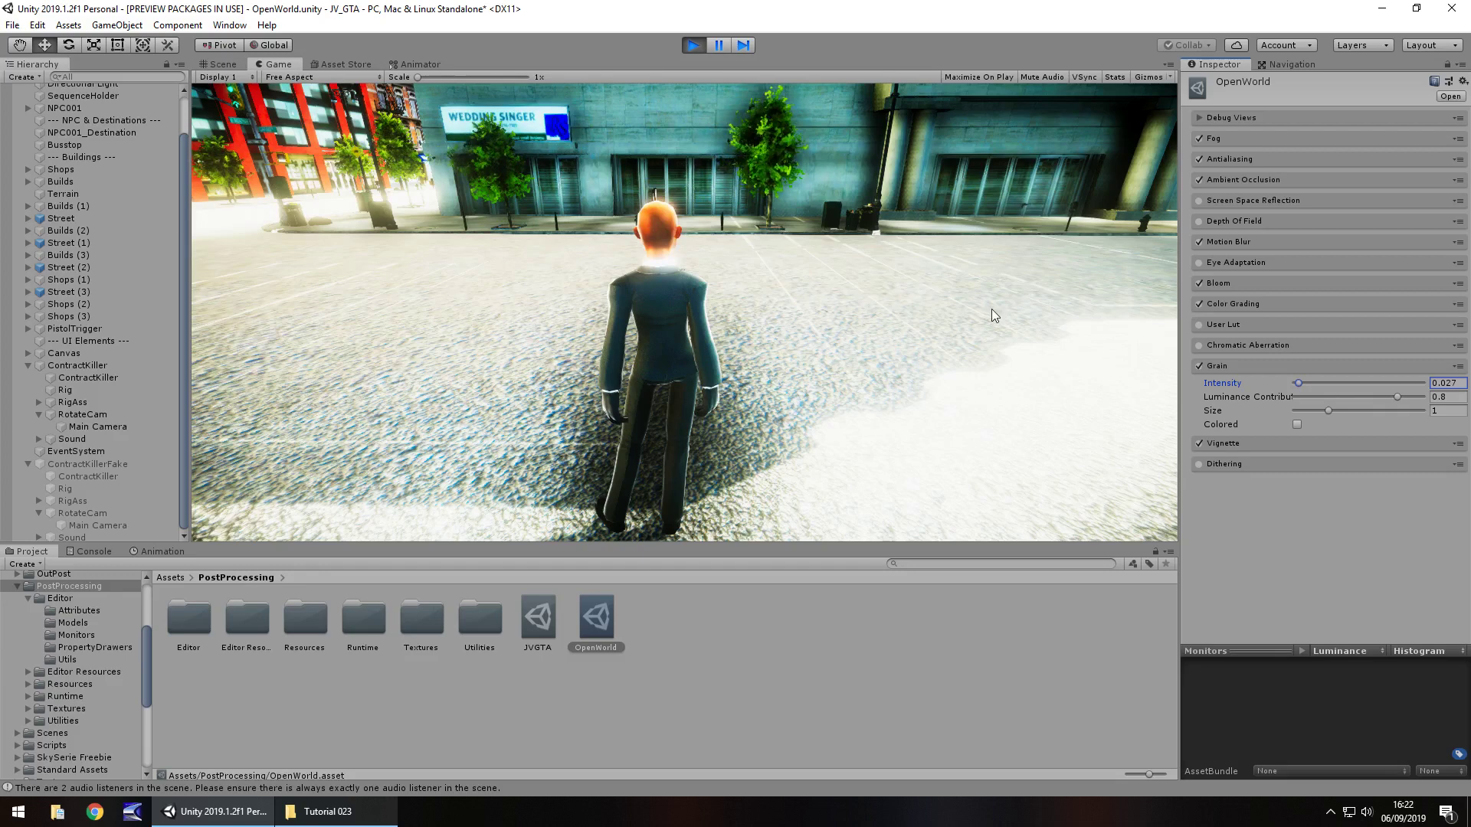
pyautogui.click(1230, 366)
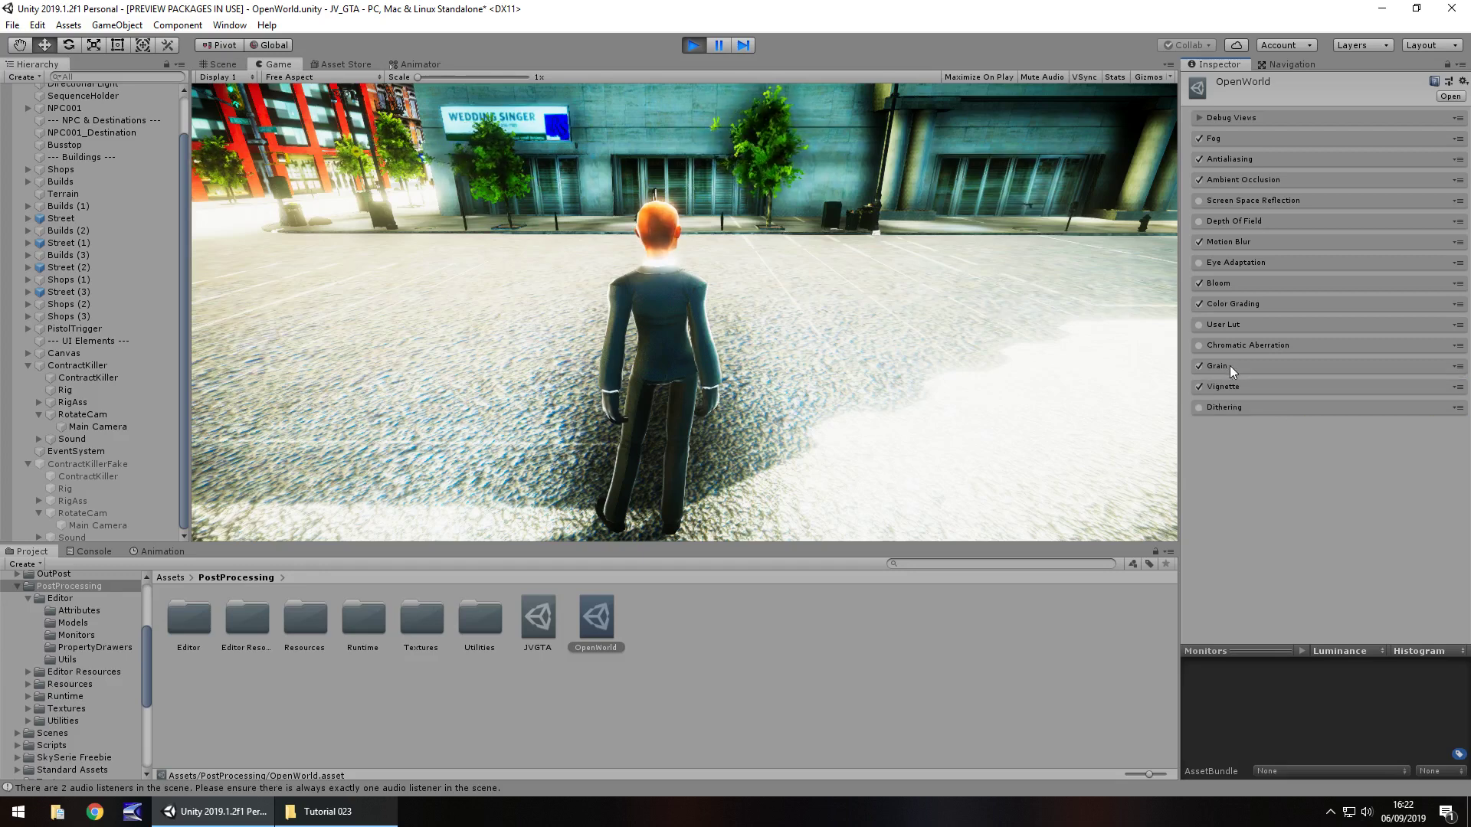
# - In Color Grading, set Post Exposure to 3, Contrast to about 1.69 and Saturation to about 1.16, then collapse the section
pyautogui.click(1225, 305)
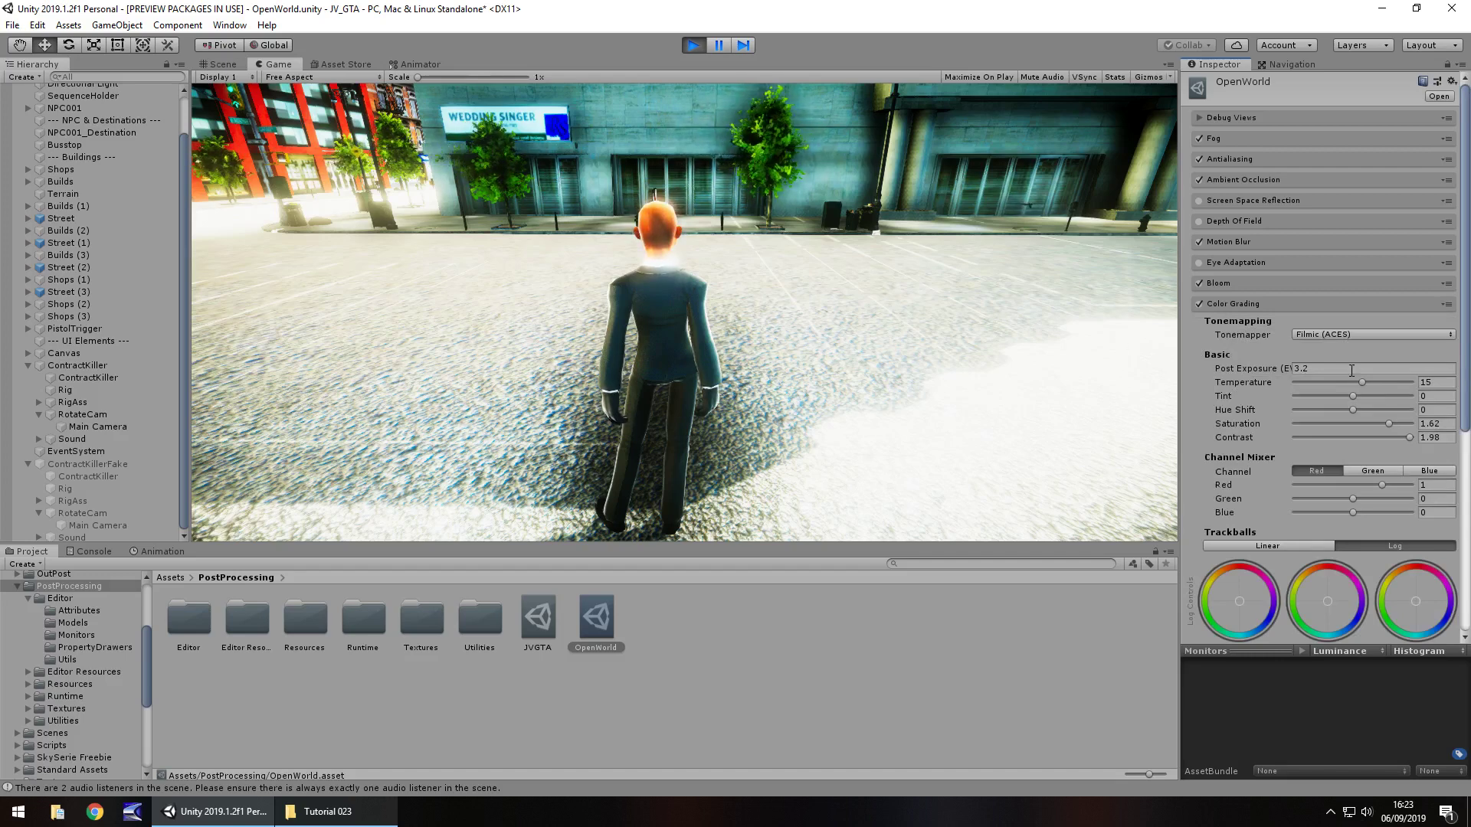
pyautogui.click(1244, 368)
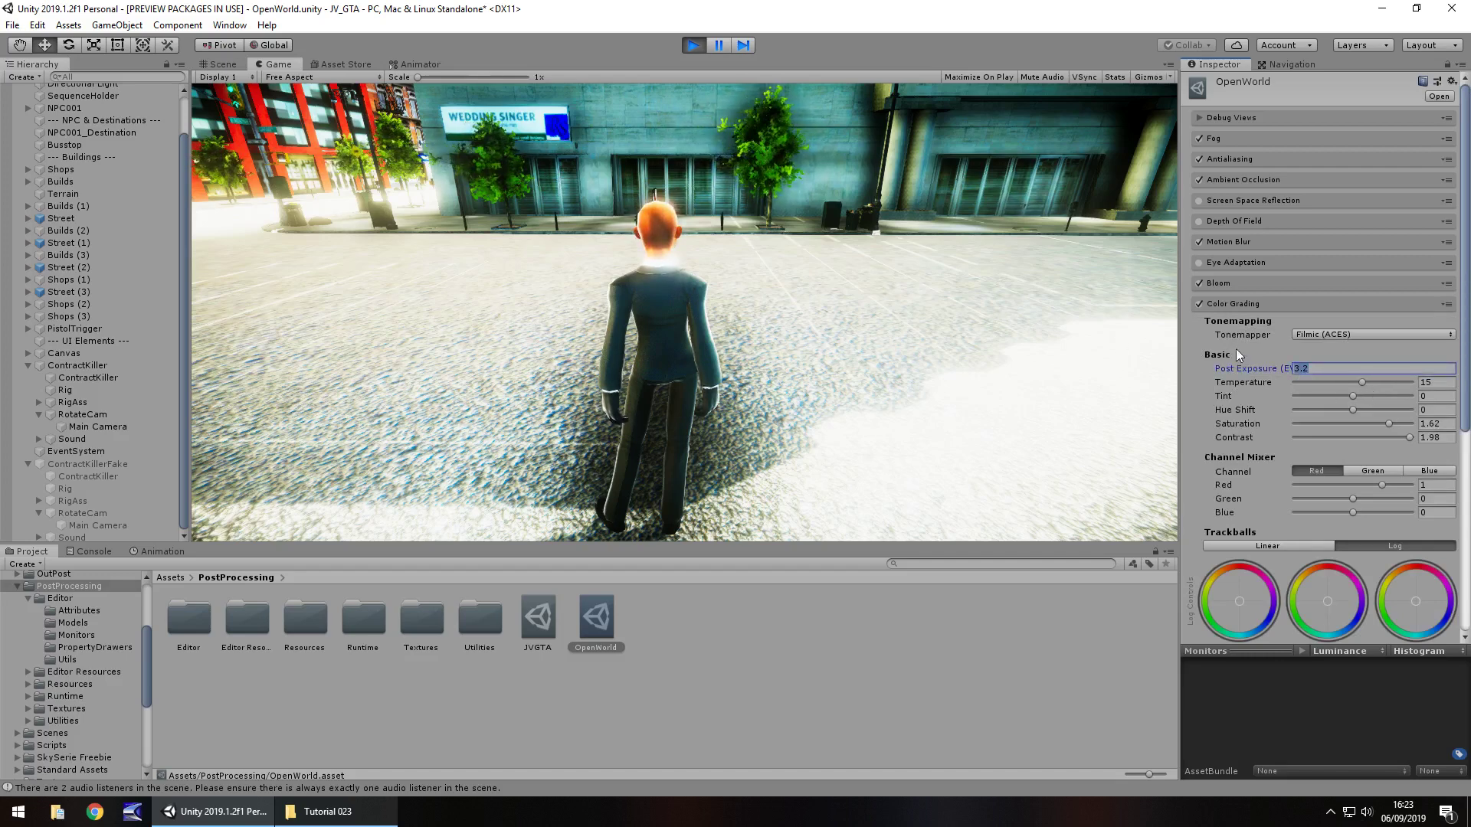
pyautogui.write('2')
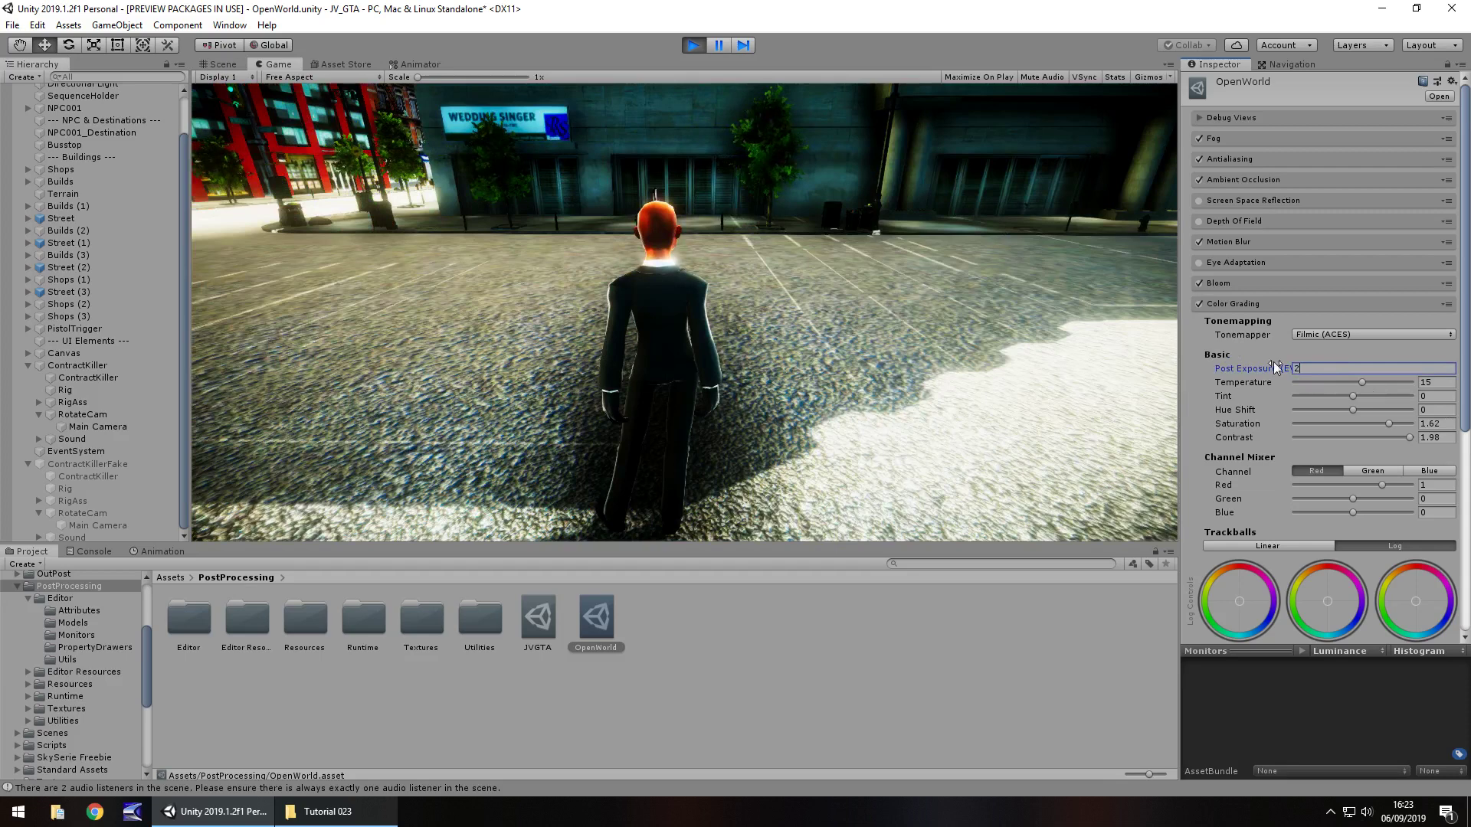
pyautogui.press('BackSpace')
pyautogui.write('3')
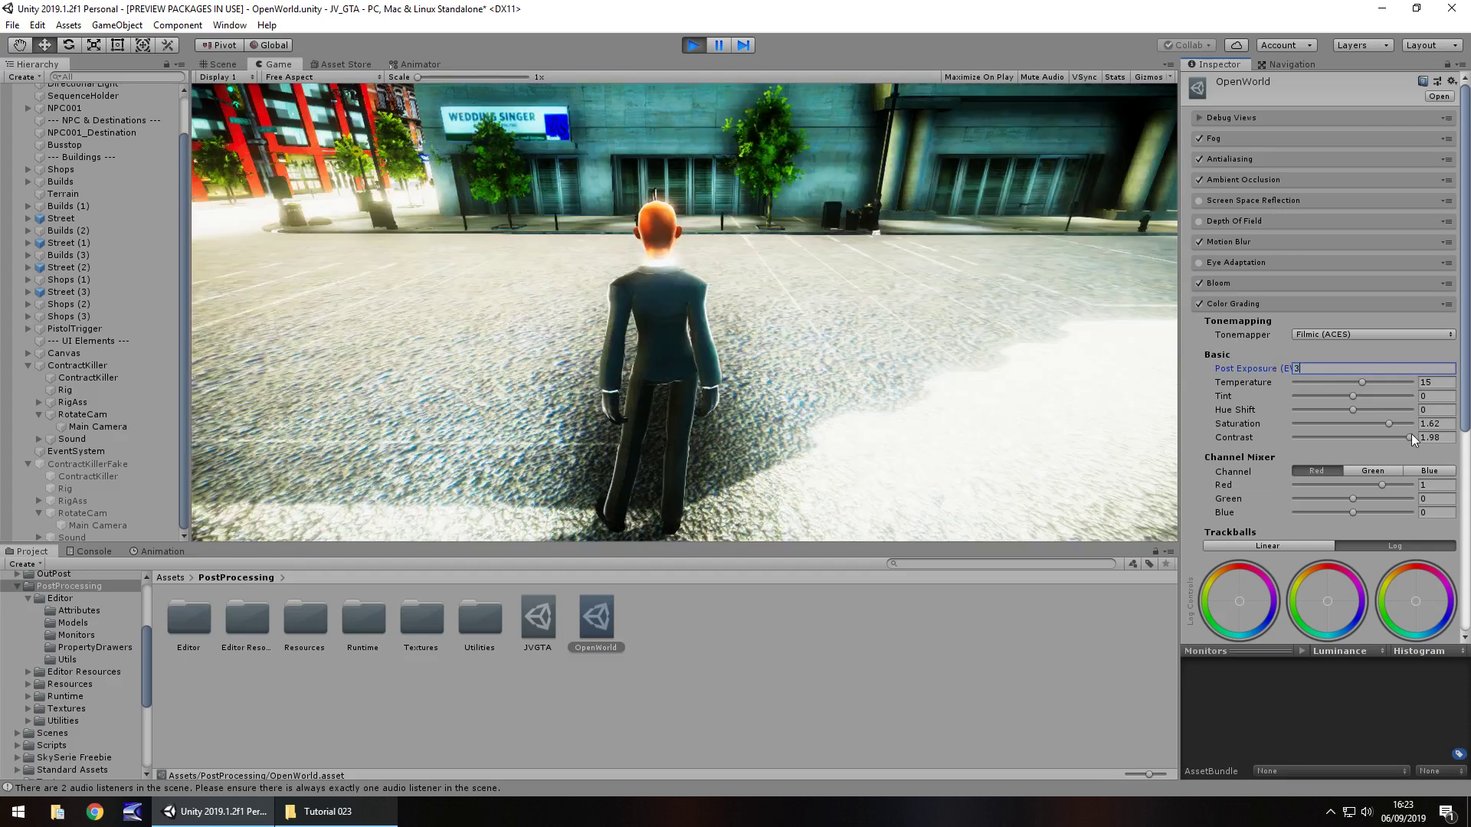
pyautogui.moveTo(1410, 436); pyautogui.dragTo(1368, 430)
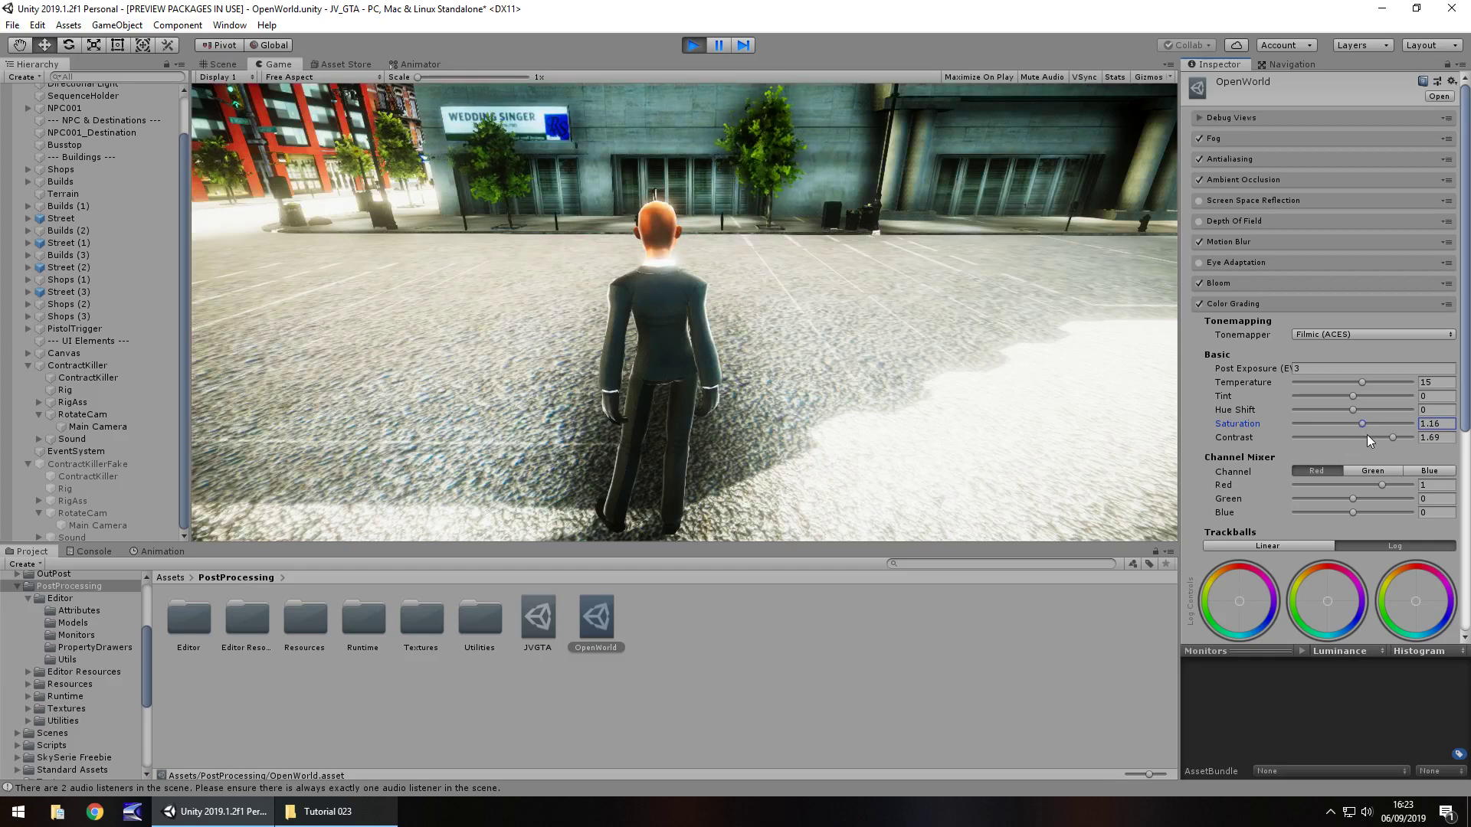
pyautogui.click(1226, 305)
# - Expand the Bloom settings and lower the Bloom intensity to about -4.83
pyautogui.click(1226, 285)
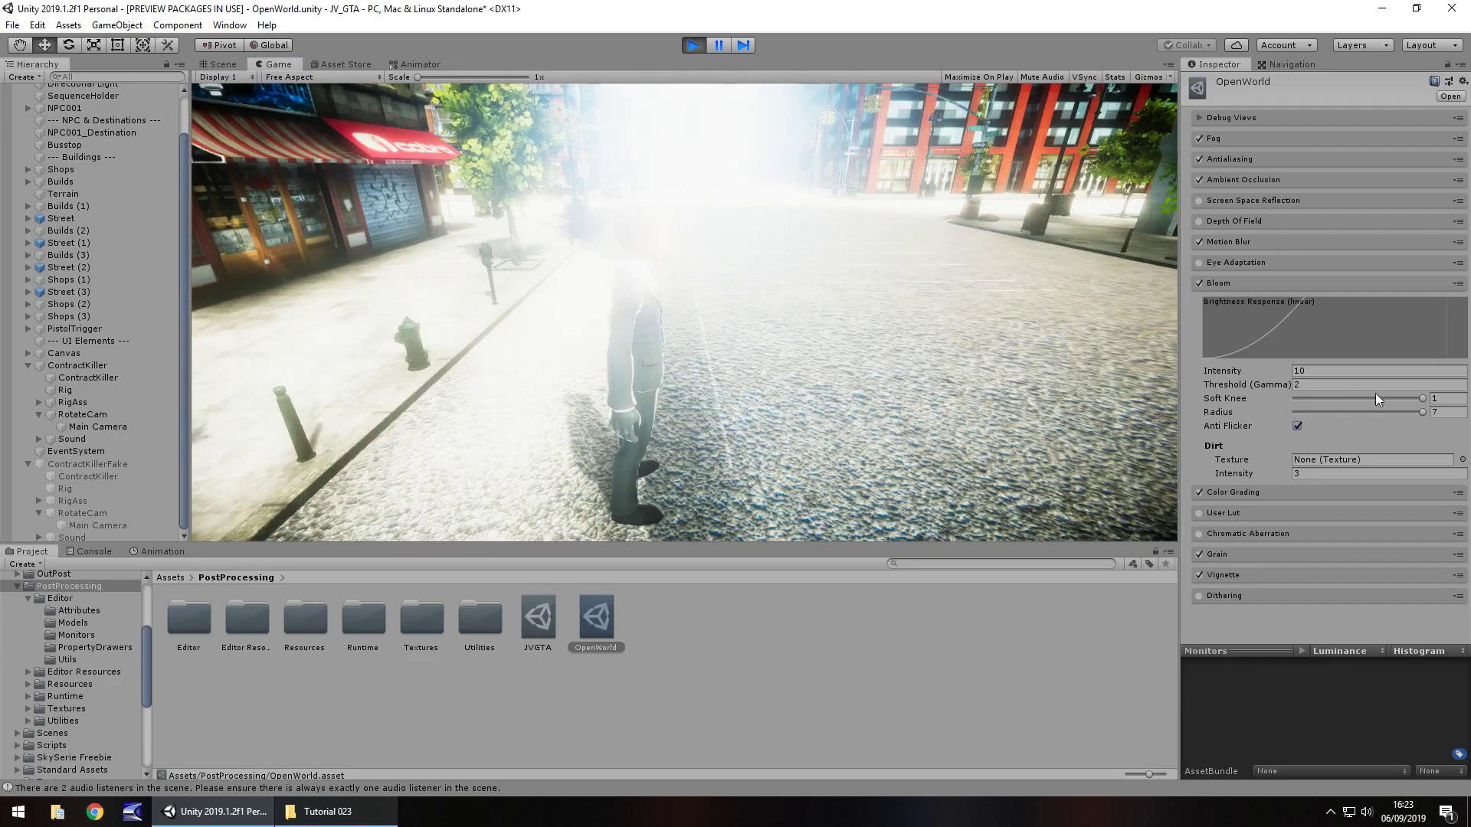
pyautogui.moveTo(1229, 370); pyautogui.dragTo(845, 345)
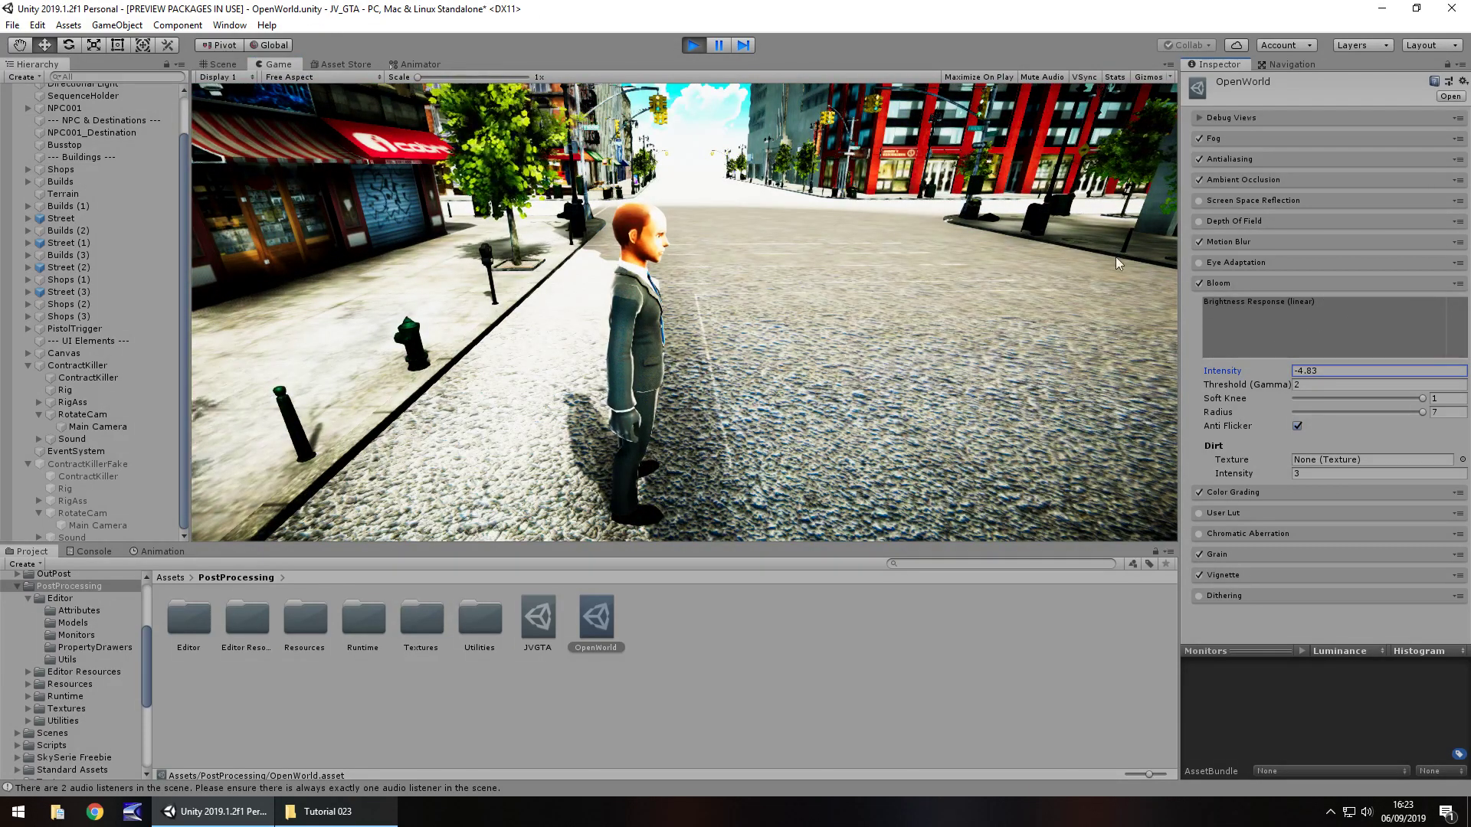
# - Set the Bloom intensity to 1.5, Radius to about 3.76 and Soft Knee to about 0.922, then collapse the section
pyautogui.moveTo(1241, 371); pyautogui.dragTo(1307, 370)
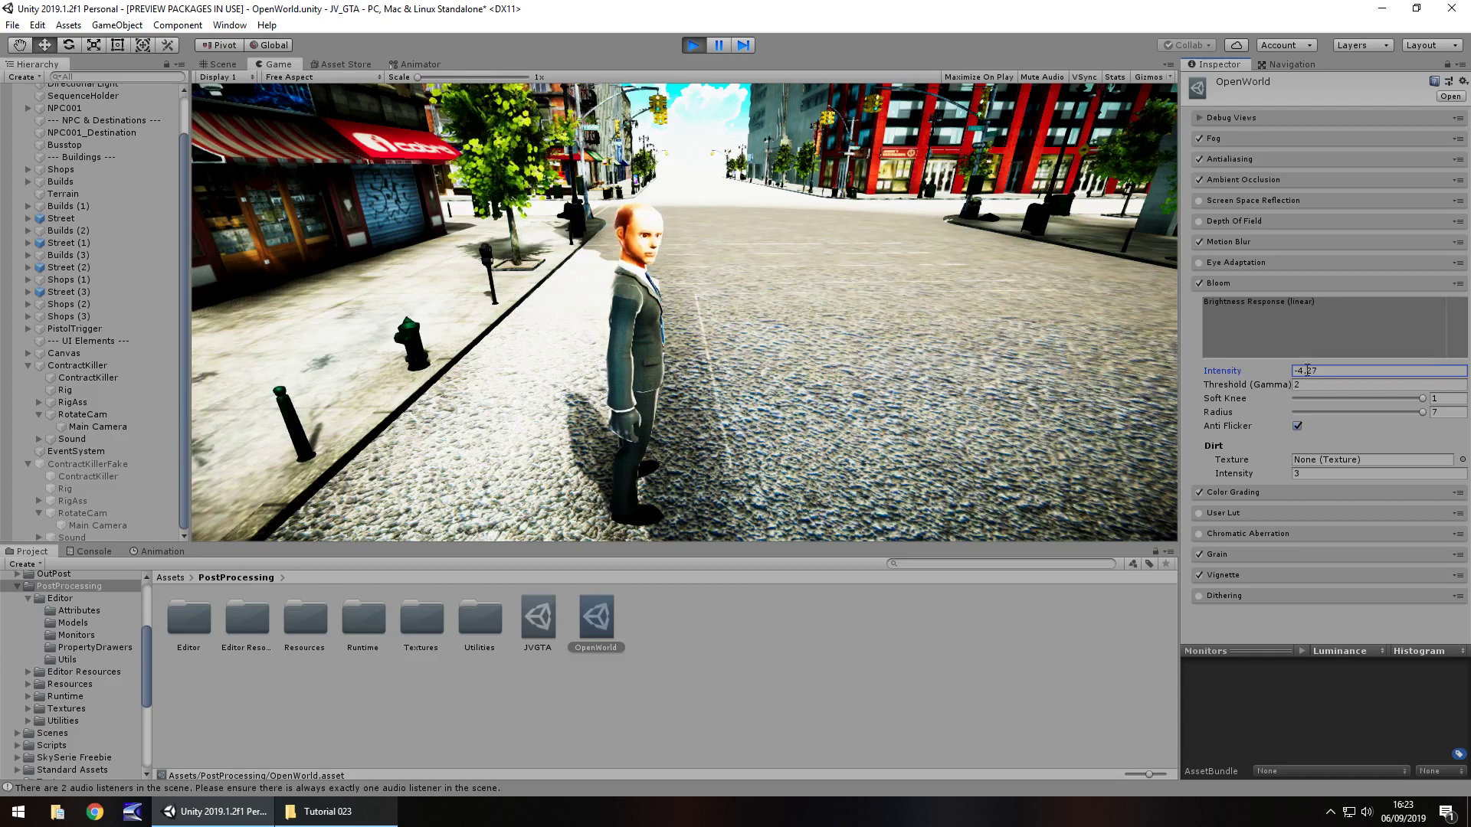
pyautogui.doubleClick(1307, 370)
pyautogui.write('0')
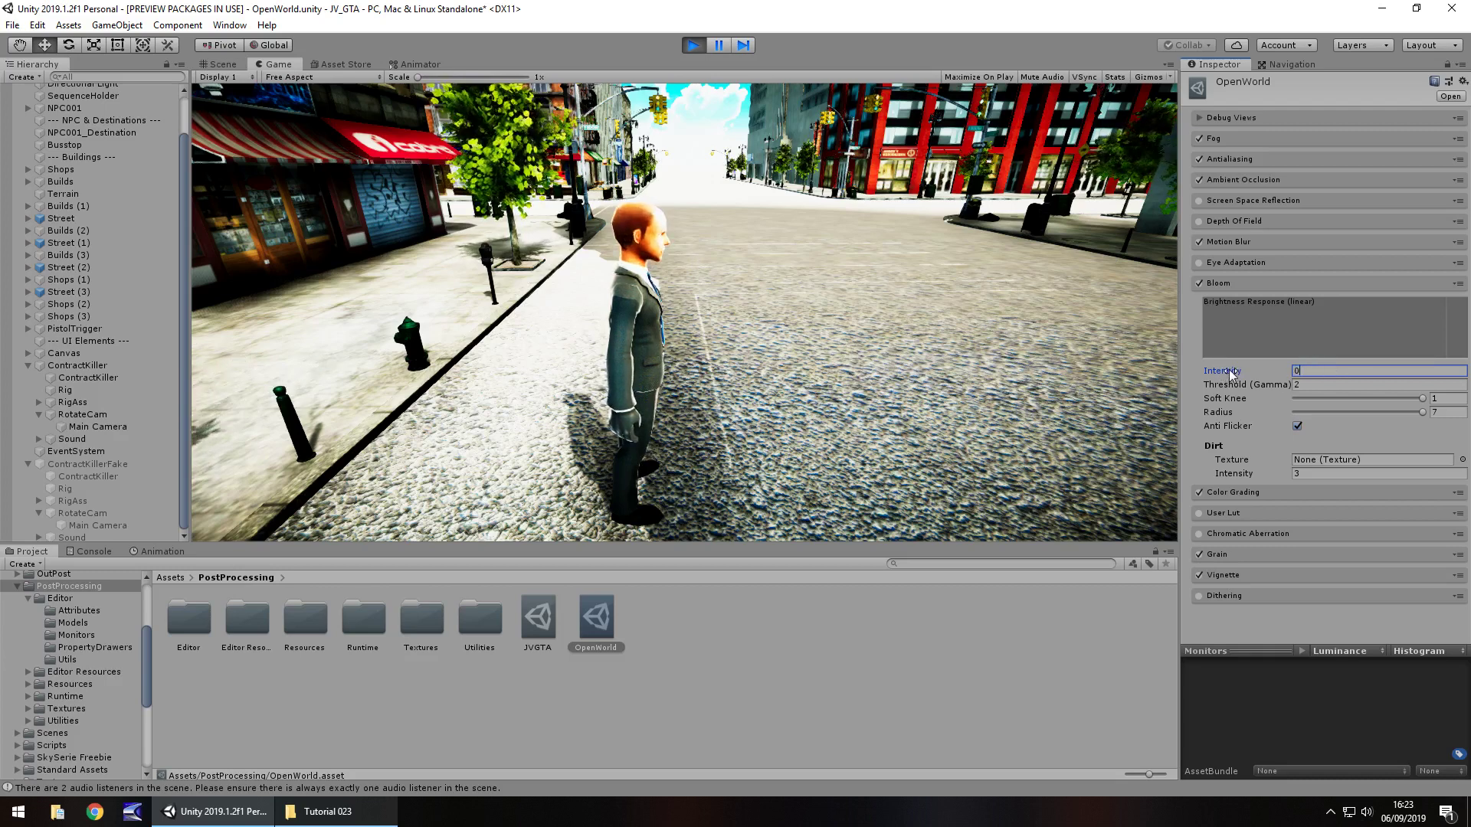
pyautogui.press('BackSpace')
pyautogui.write('2')
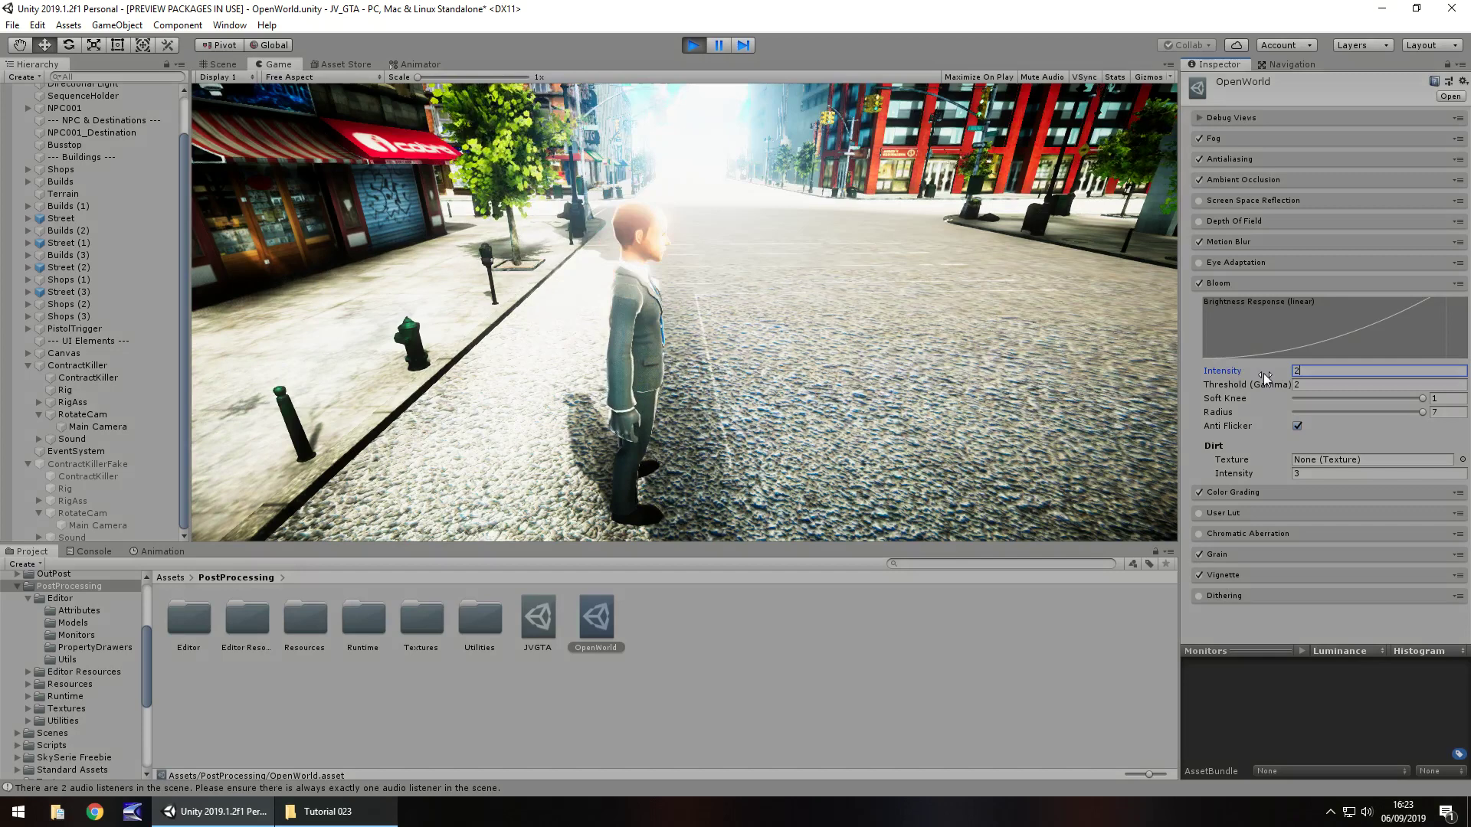
pyautogui.press('BackSpace')
pyautogui.write('1')
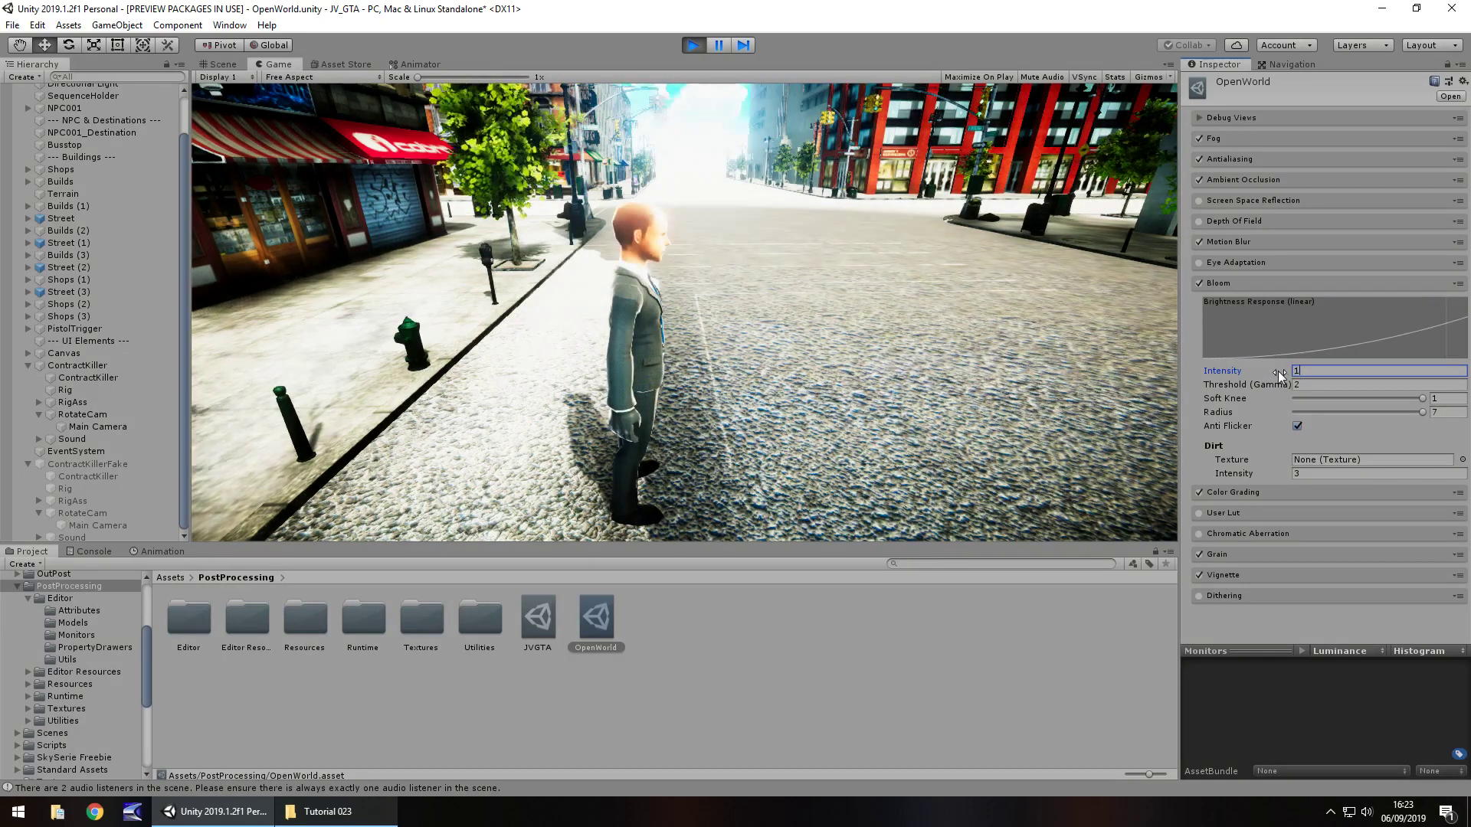
pyautogui.write('.5')
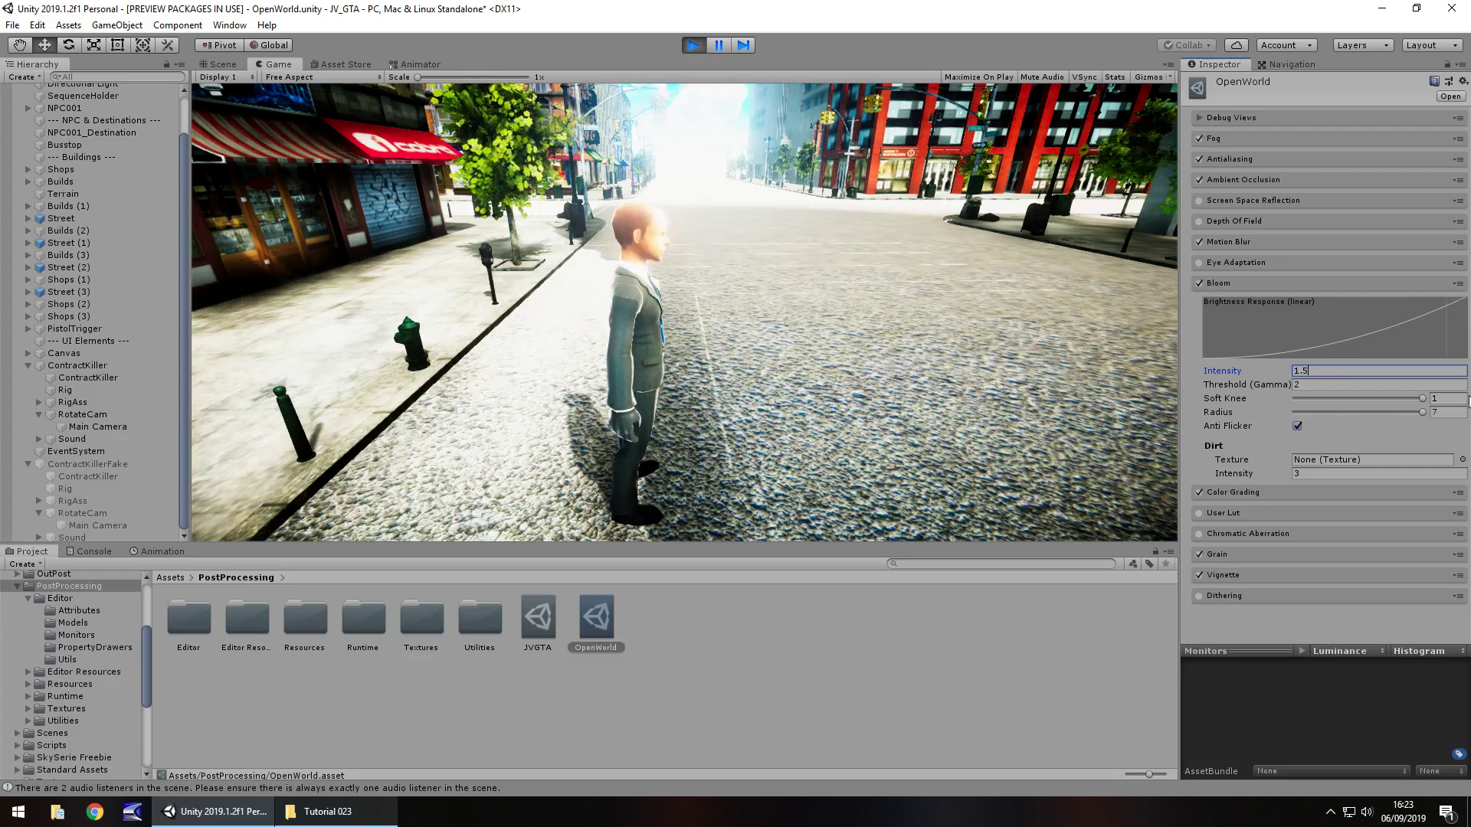
pyautogui.moveTo(1418, 412)
pyautogui.mouseDown()
pyautogui.moveTo(1344, 420)
pyautogui.moveTo(1413, 399)
pyautogui.mouseUp()
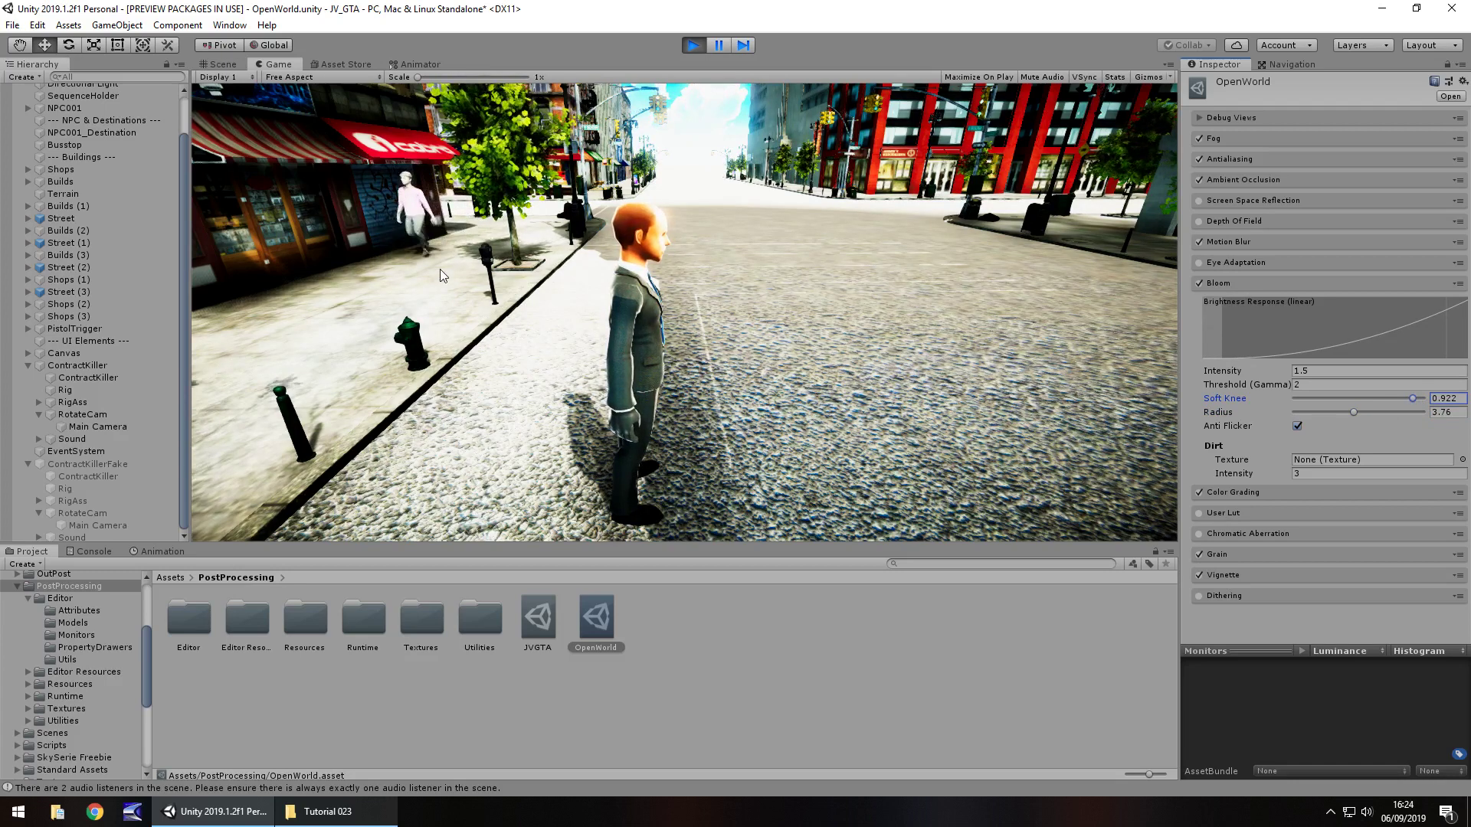
pyautogui.click(1233, 283)
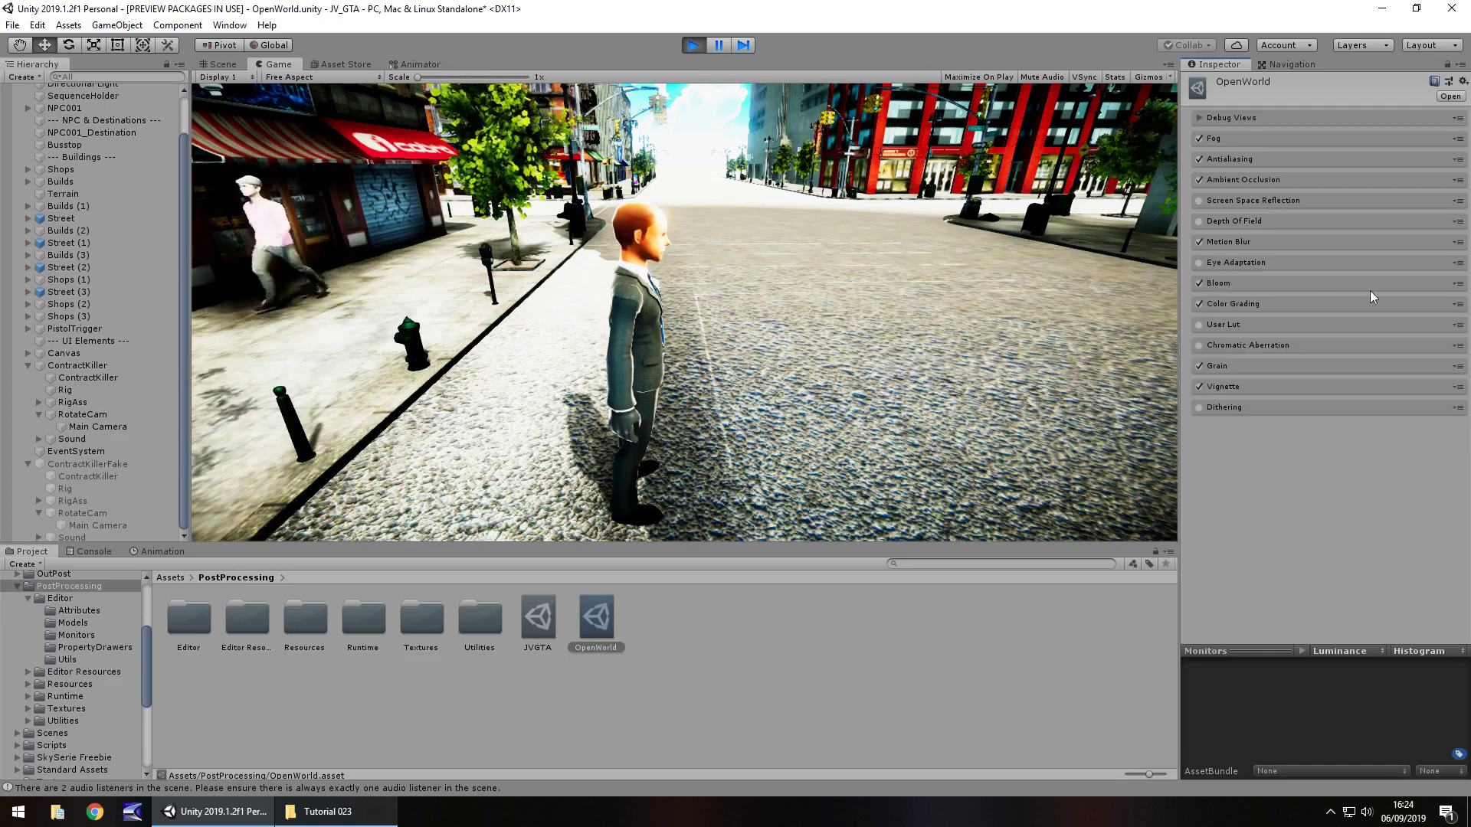
# - Try the Eye Adaptation effect on the OpenWorld profile, then disable it and collapse its section
pyautogui.click(1240, 263)
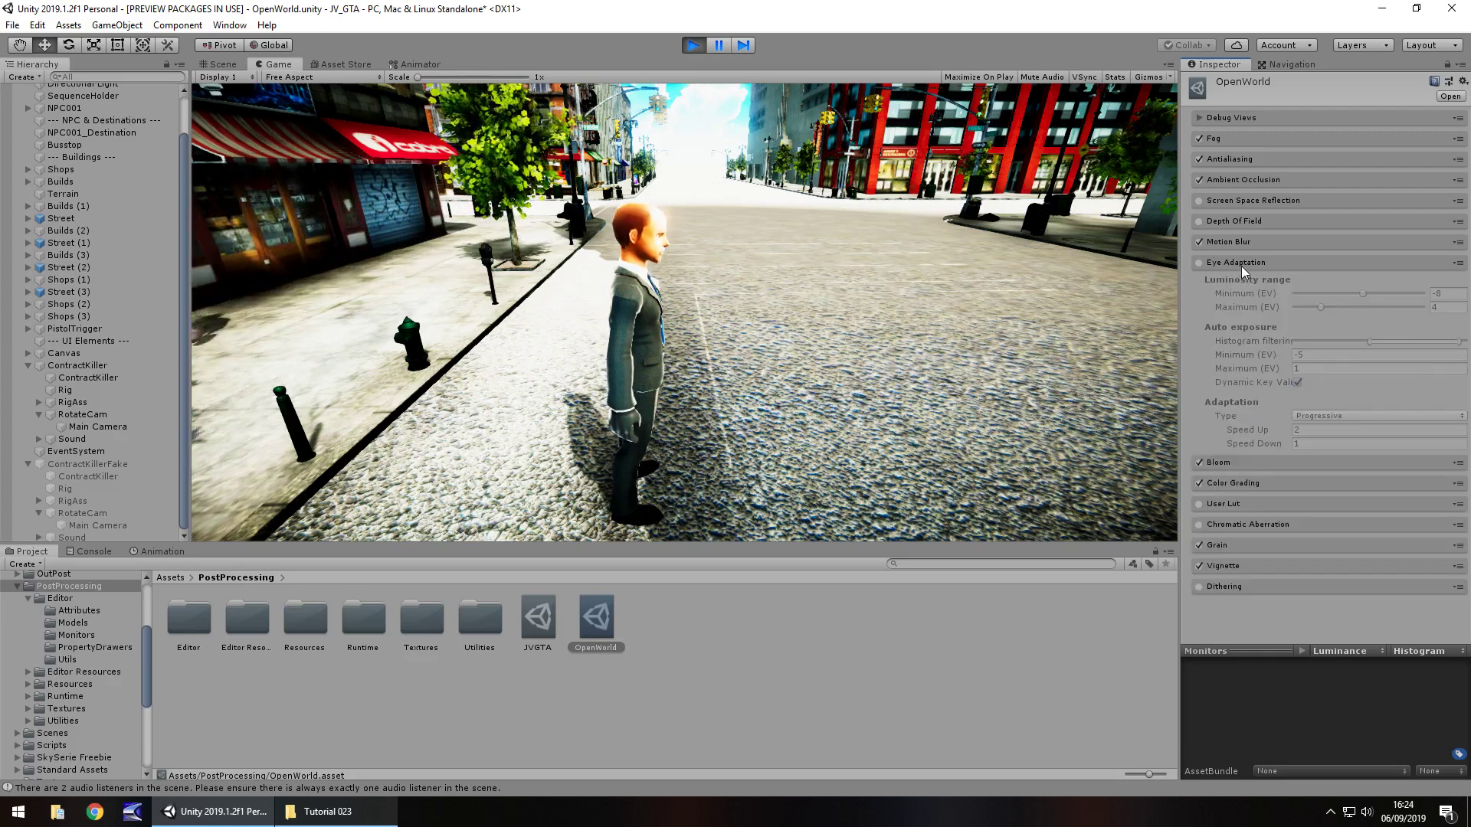
pyautogui.click(1200, 264)
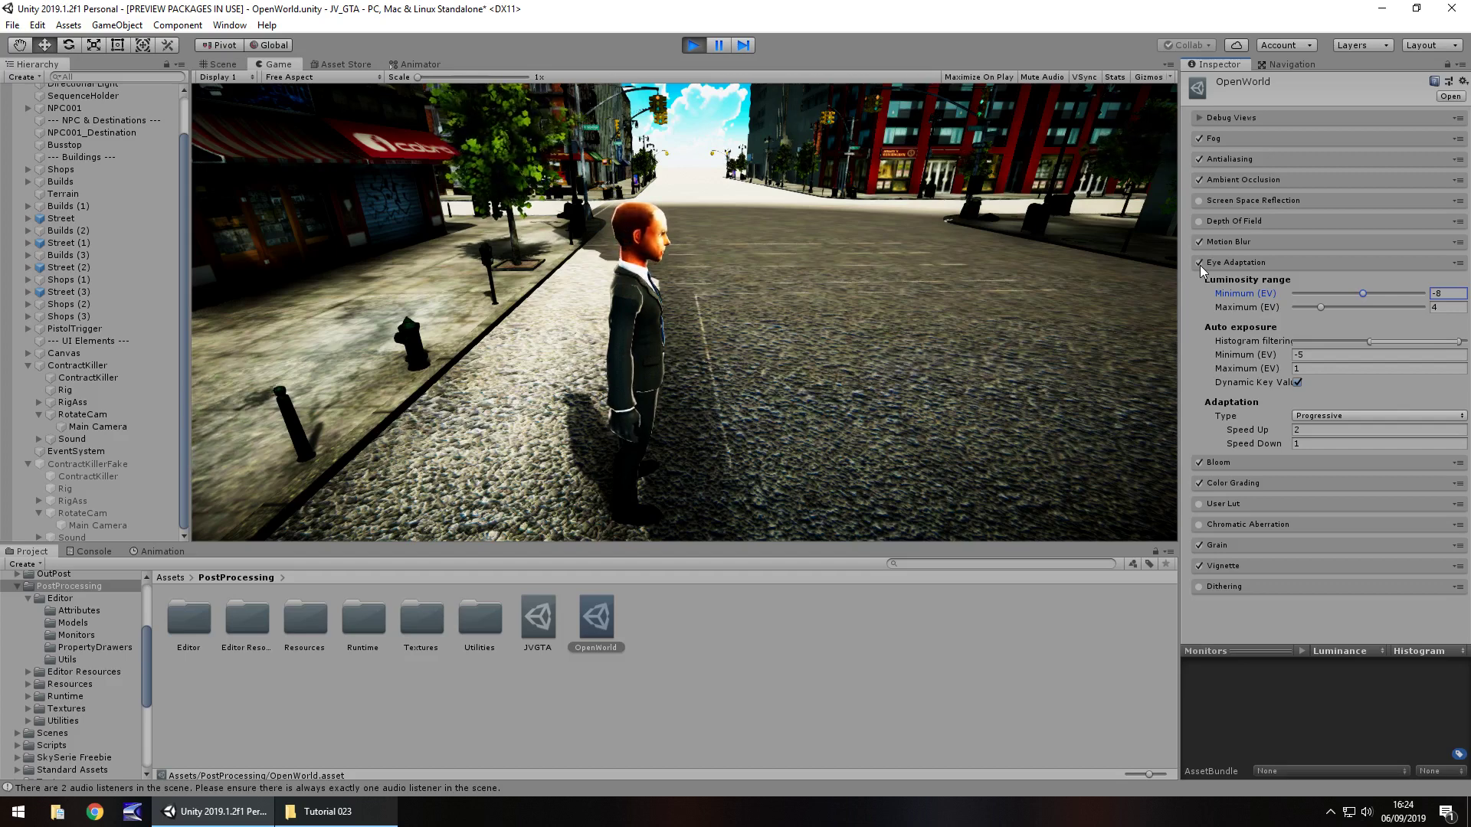
pyautogui.click(1200, 264)
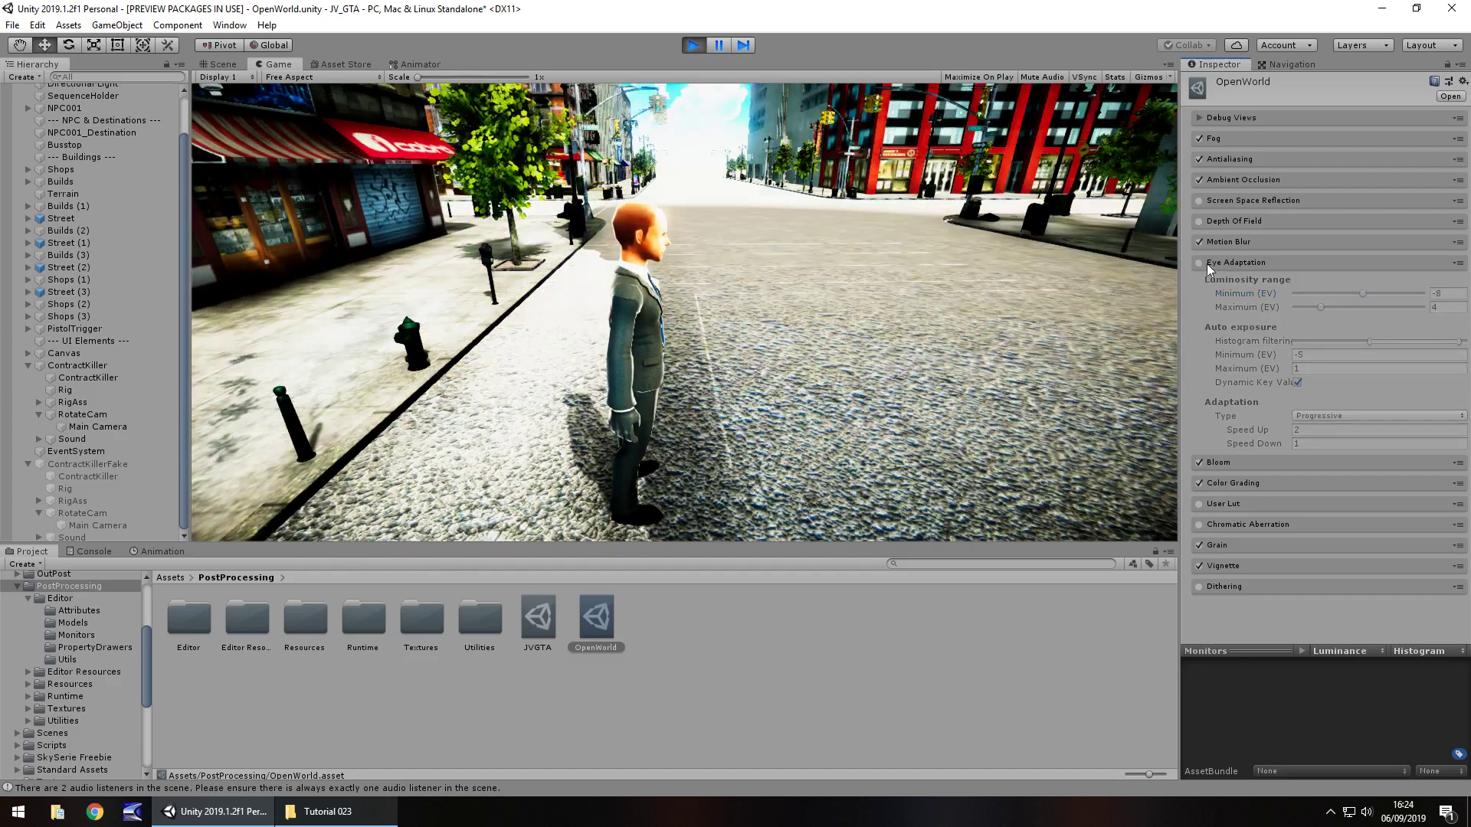
pyautogui.click(1218, 262)
# - Check the Motion Blur settings, then enable Screen Space Reflection as a test and disable it again
pyautogui.click(1239, 245)
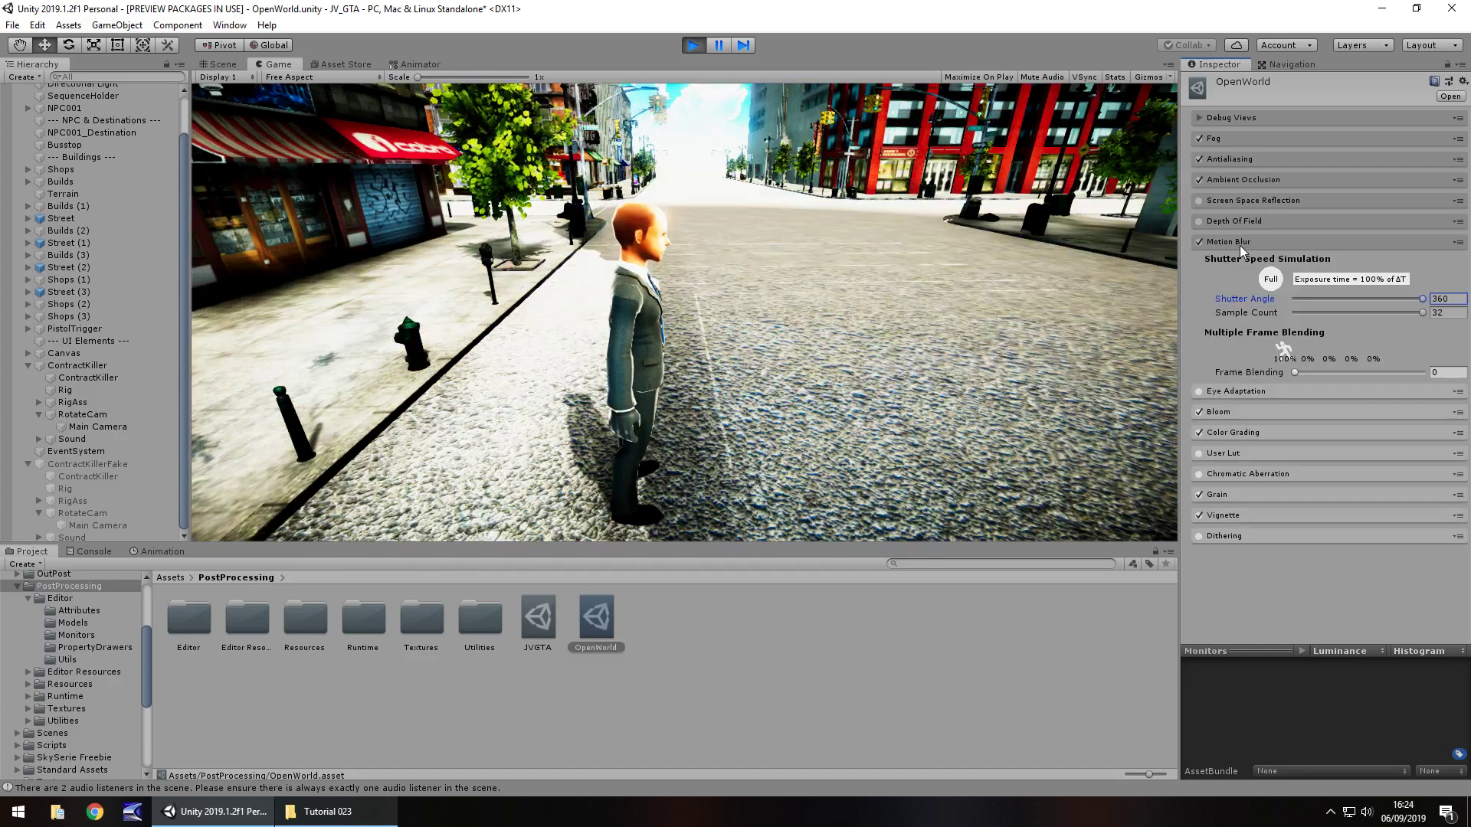
pyautogui.click(1240, 245)
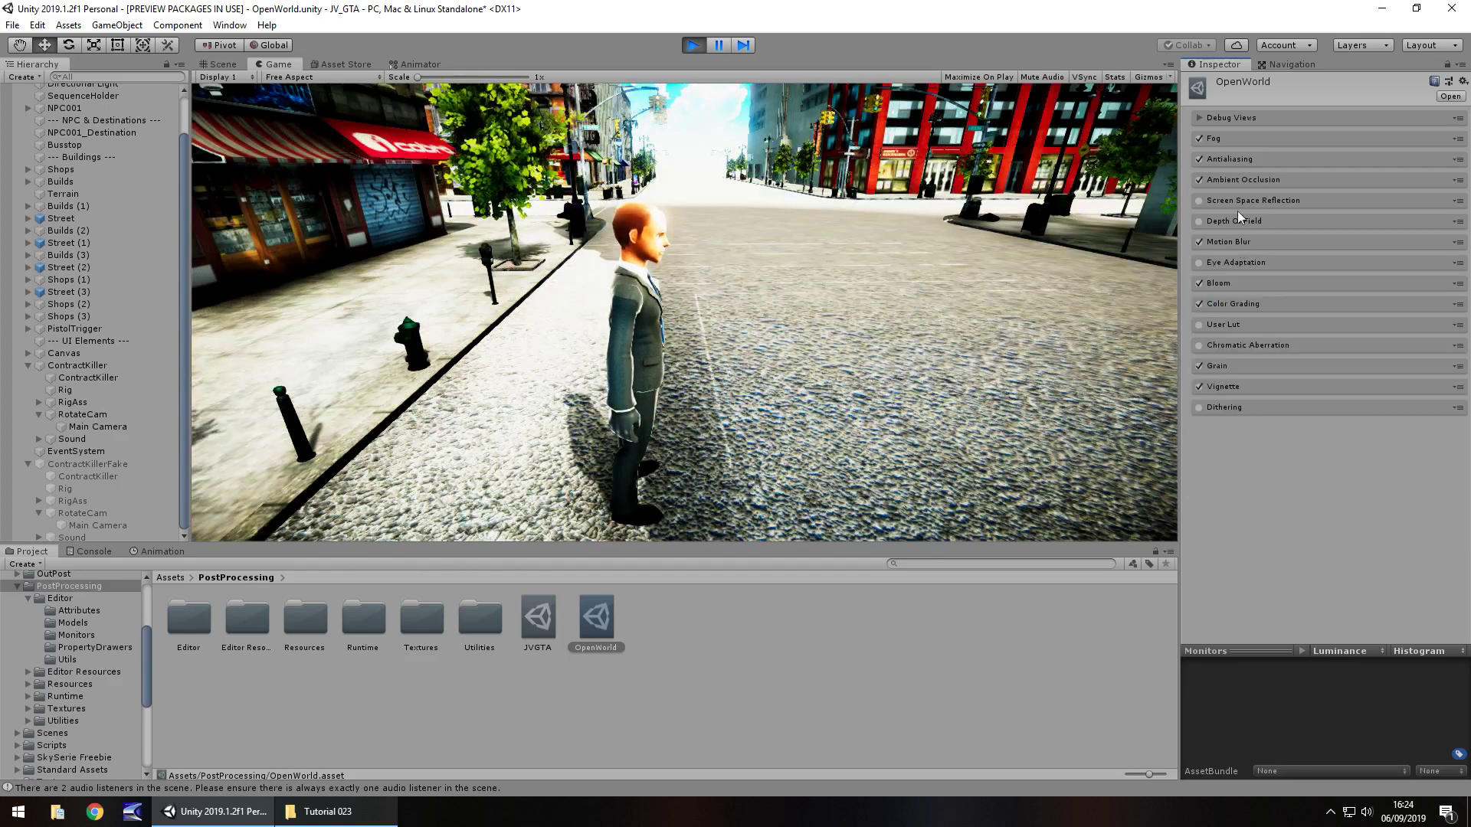
pyautogui.click(1200, 200)
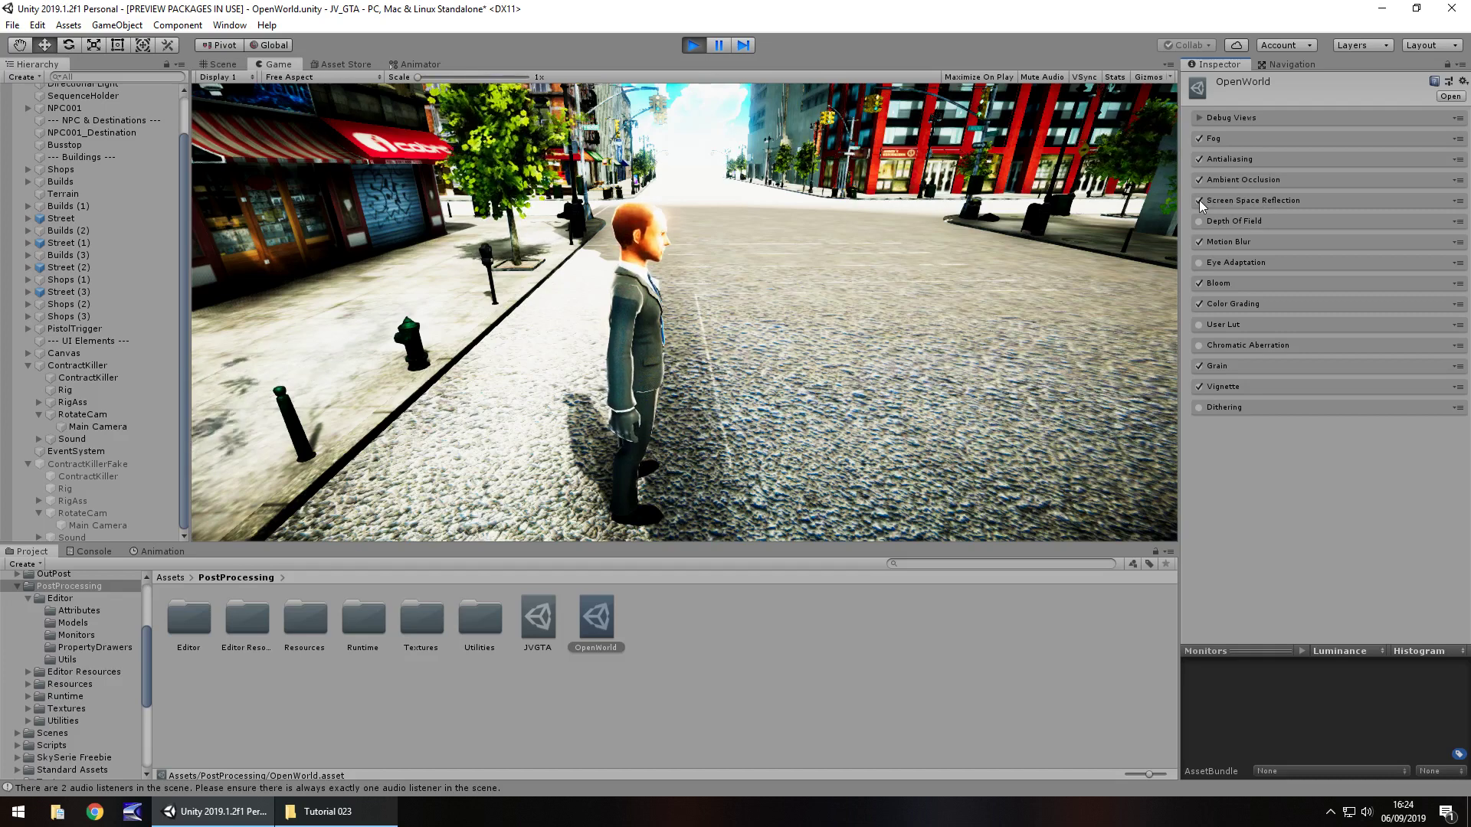
pyautogui.click(1200, 200)
# - Set Ambient Occlusion intensity to 3, radius to 3 and sample count to High, and walk the character around to check it
pyautogui.click(1229, 181)
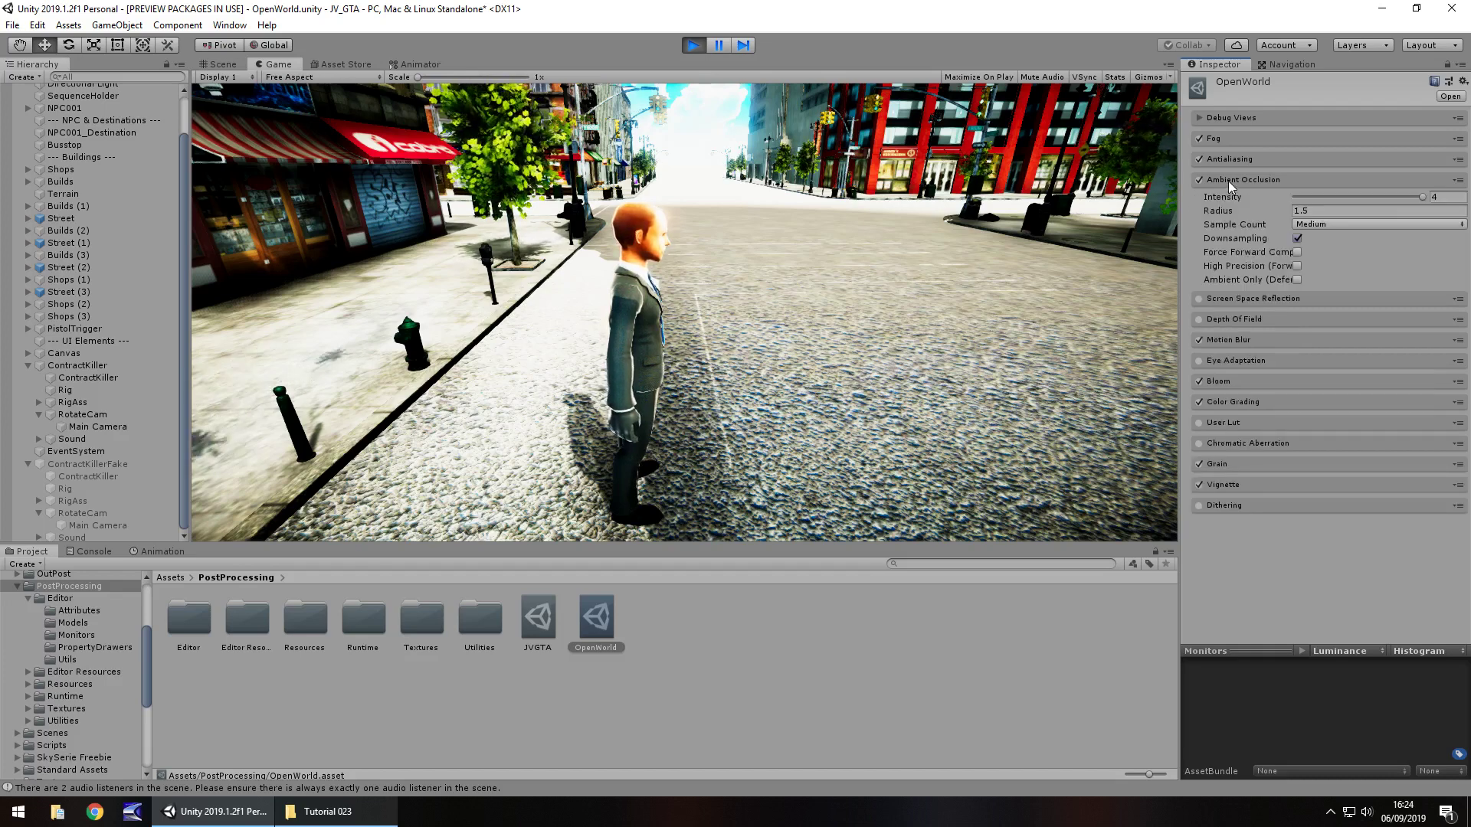
pyautogui.moveTo(1422, 197)
pyautogui.mouseDown()
pyautogui.moveTo(1326, 204)
pyautogui.moveTo(1388, 204)
pyautogui.mouseUp()
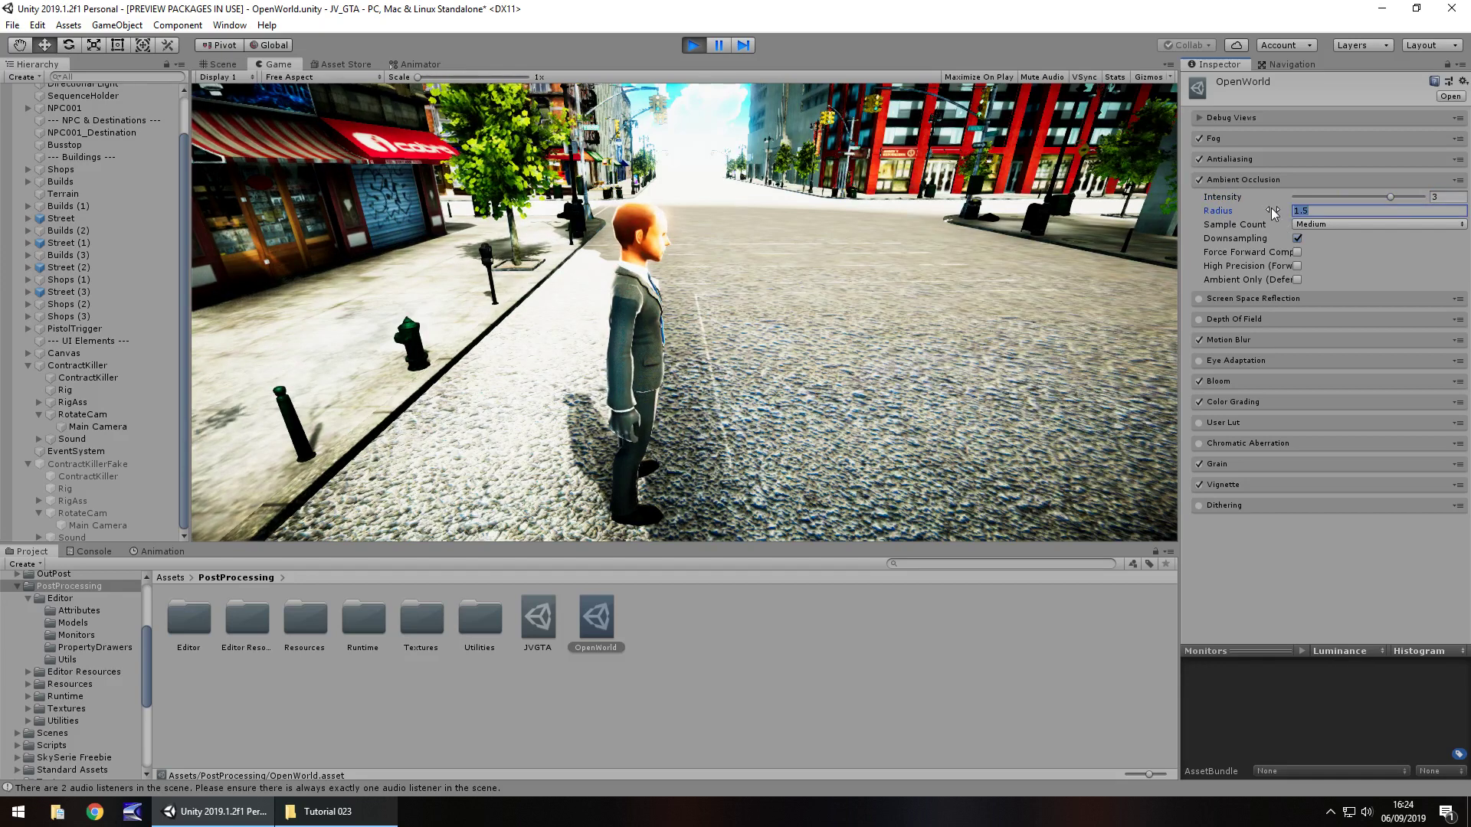
pyautogui.press('BackSpace')
pyautogui.press('BackSpace')
pyautogui.press('BackSpace')
pyautogui.write('2')
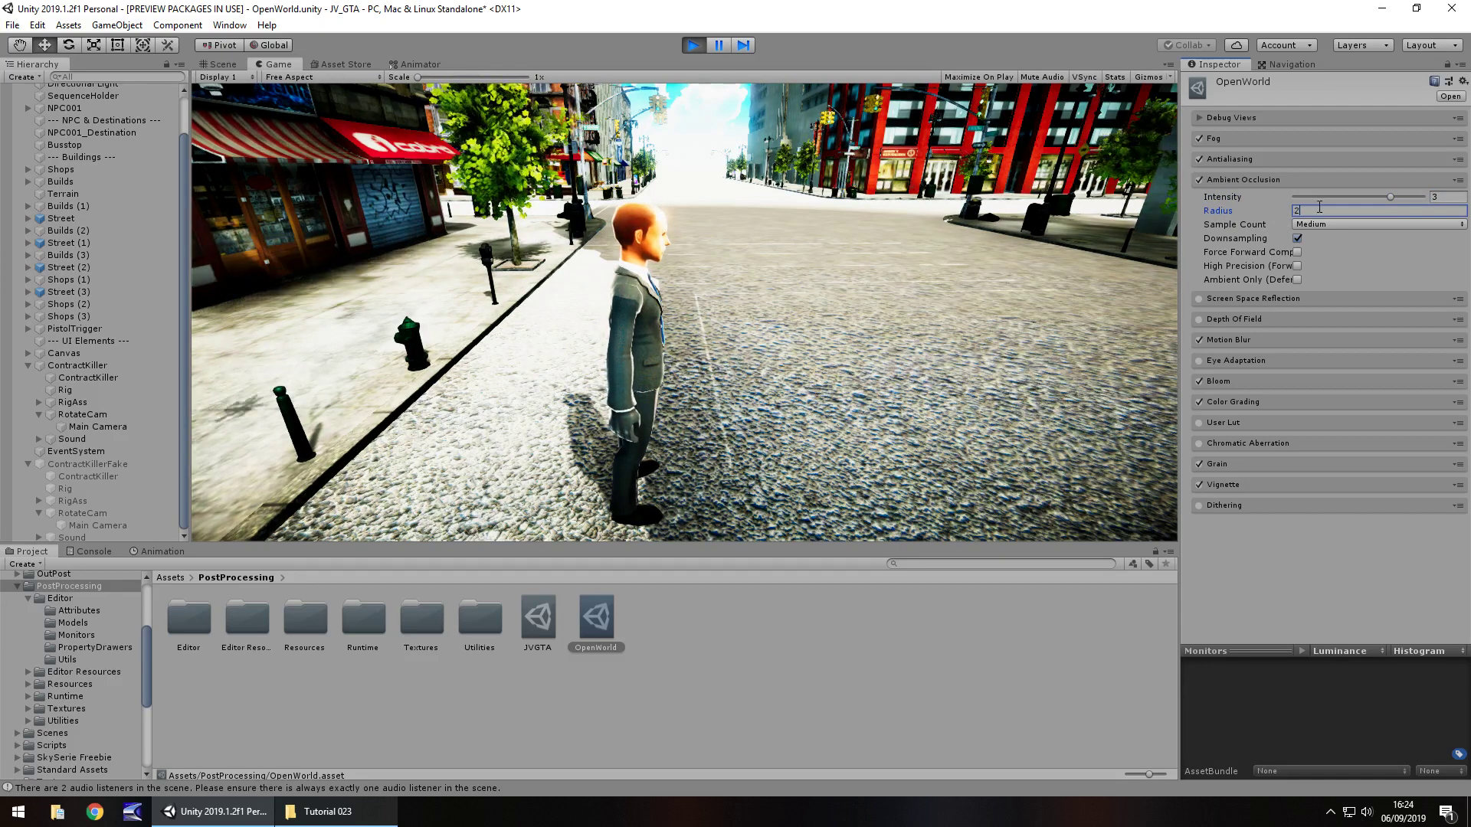
pyautogui.press('BackSpace')
pyautogui.write('3')
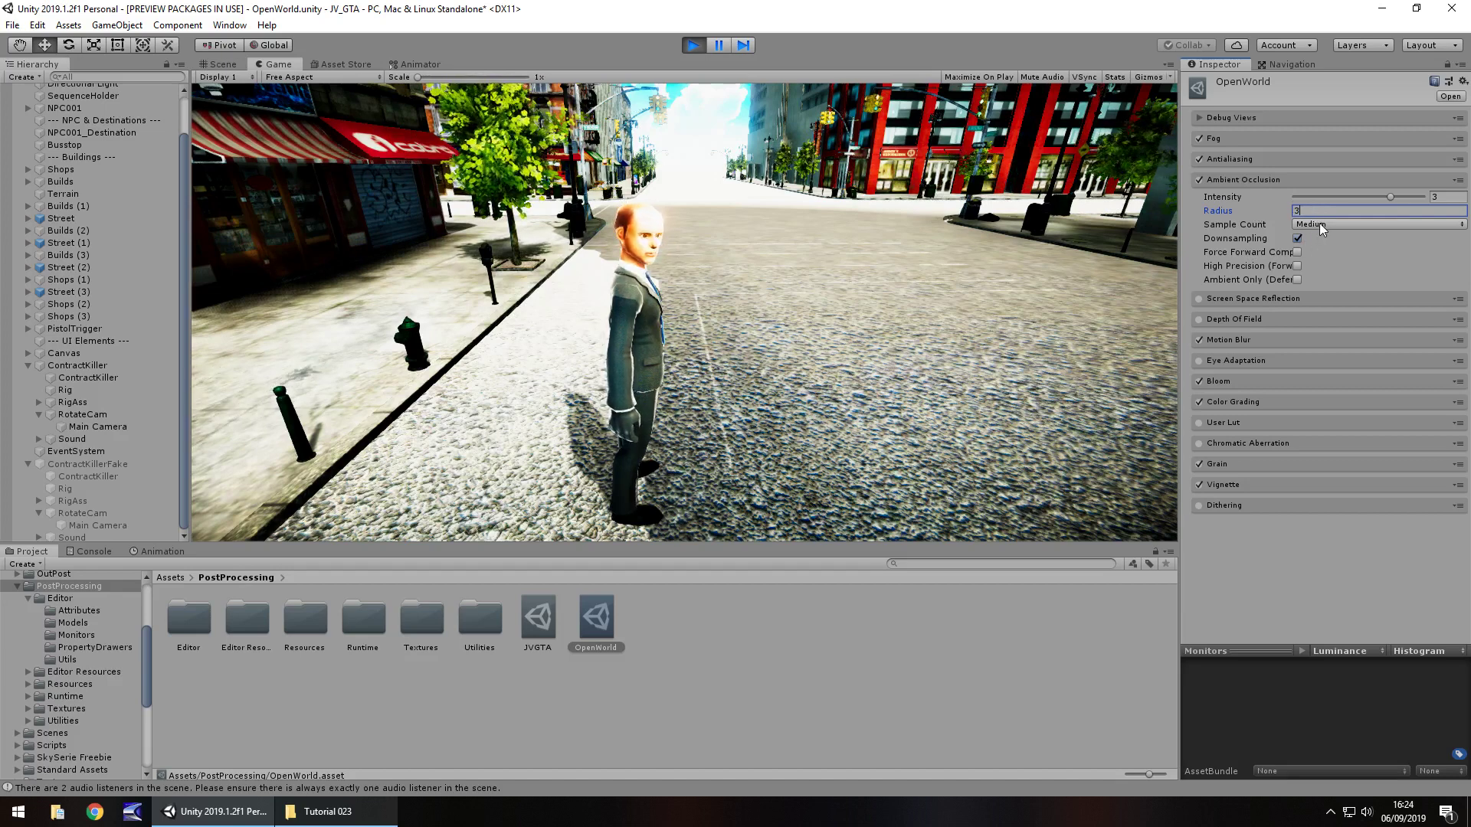
pyautogui.click(1314, 225)
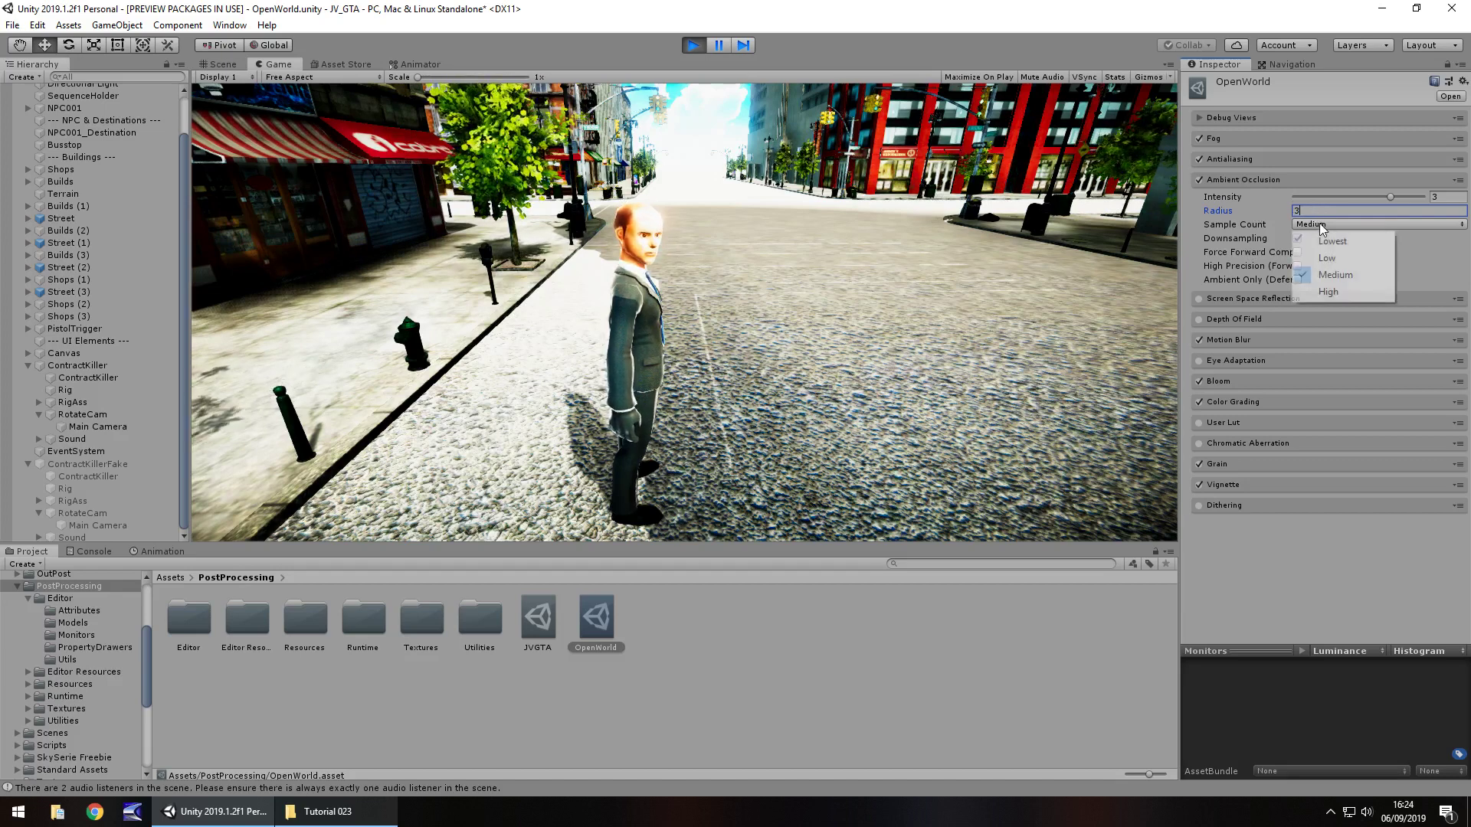
pyautogui.click(1333, 294)
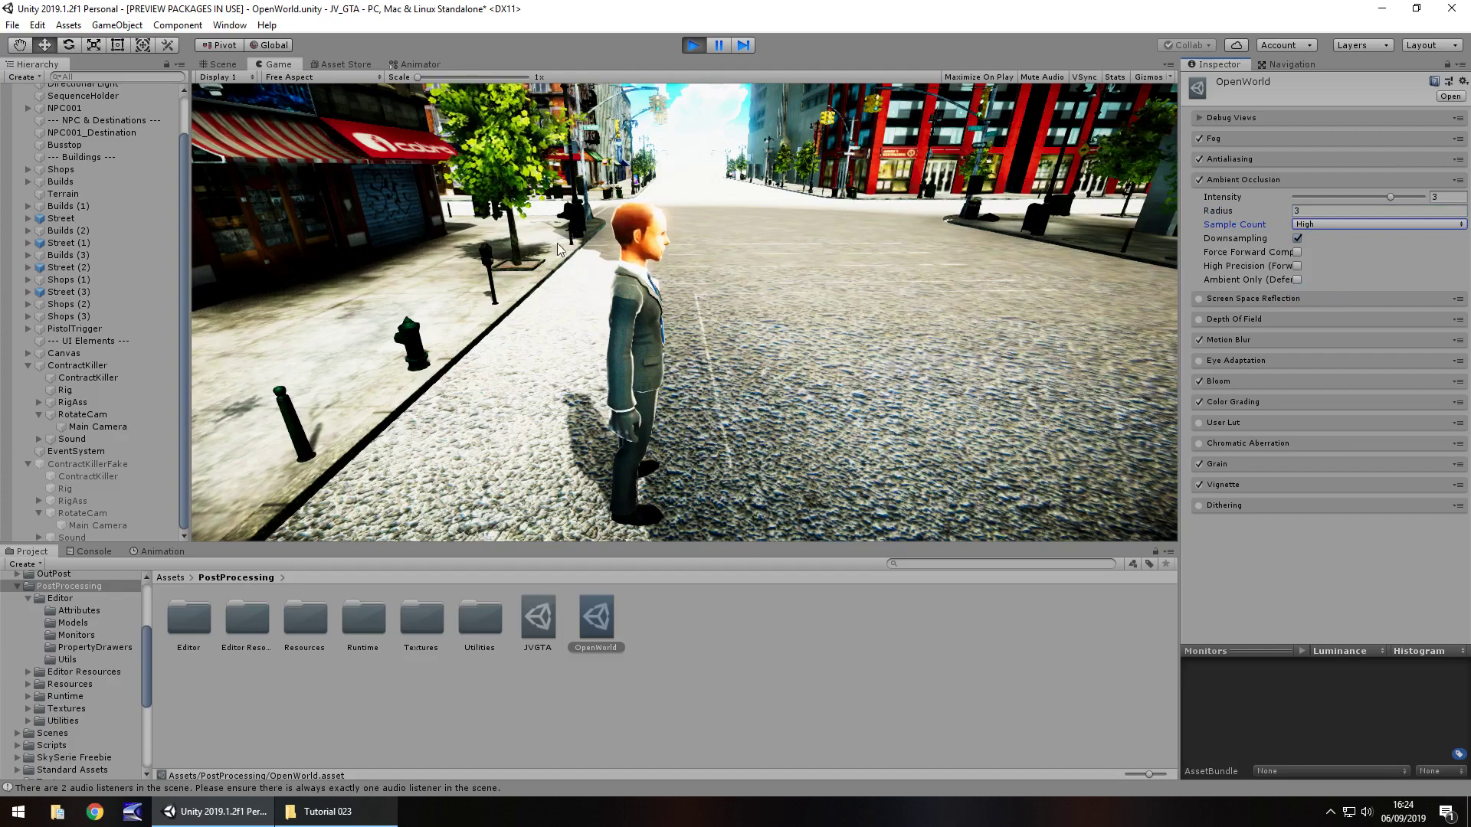
pyautogui.click(757, 302)
pyautogui.press('w')
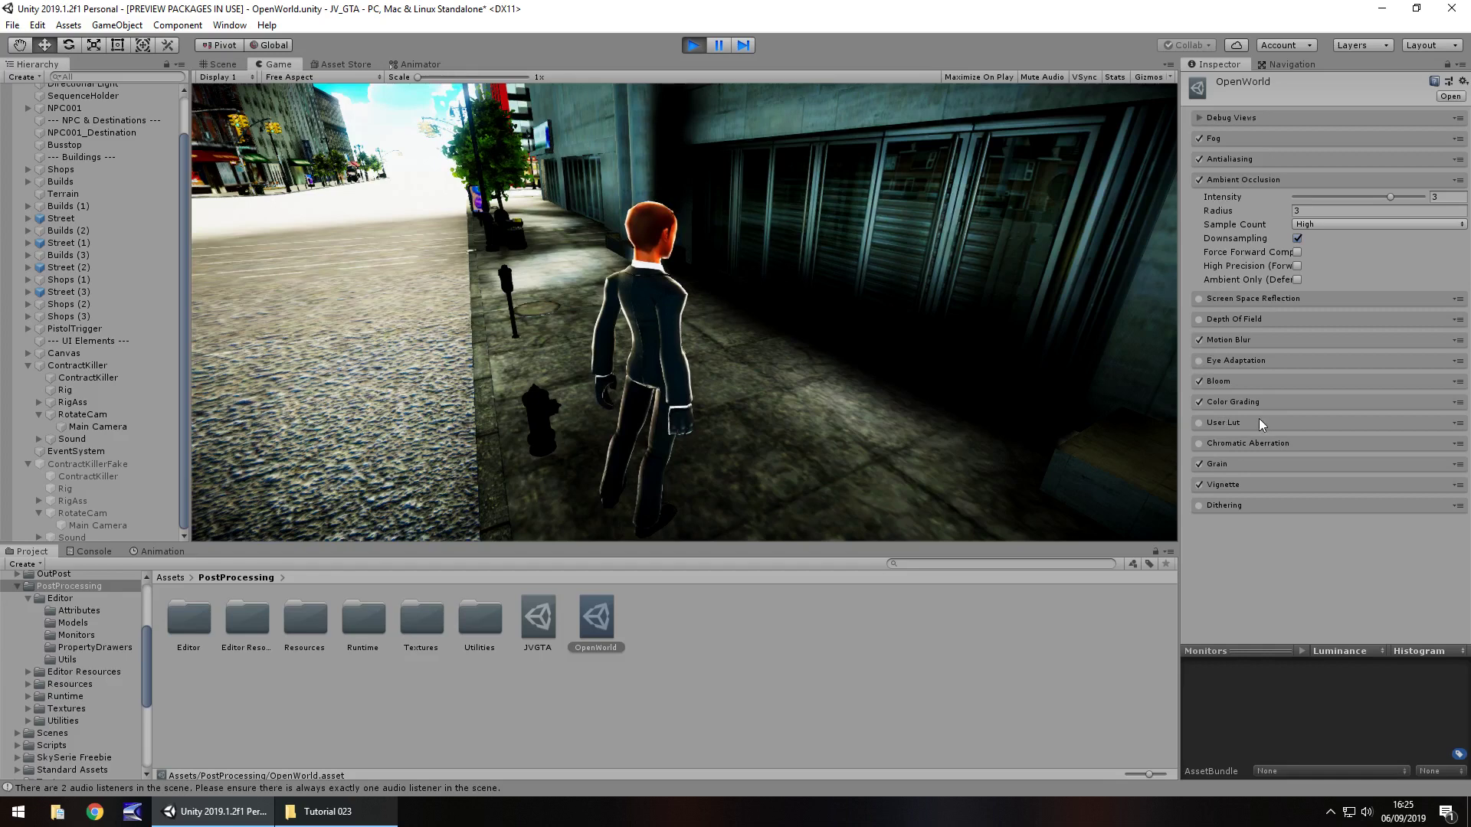
# - In Color Grading, set Temperature to 8, Saturation to about 1.34 and Contrast to about 1.49, then collapse the section
pyautogui.click(1239, 404)
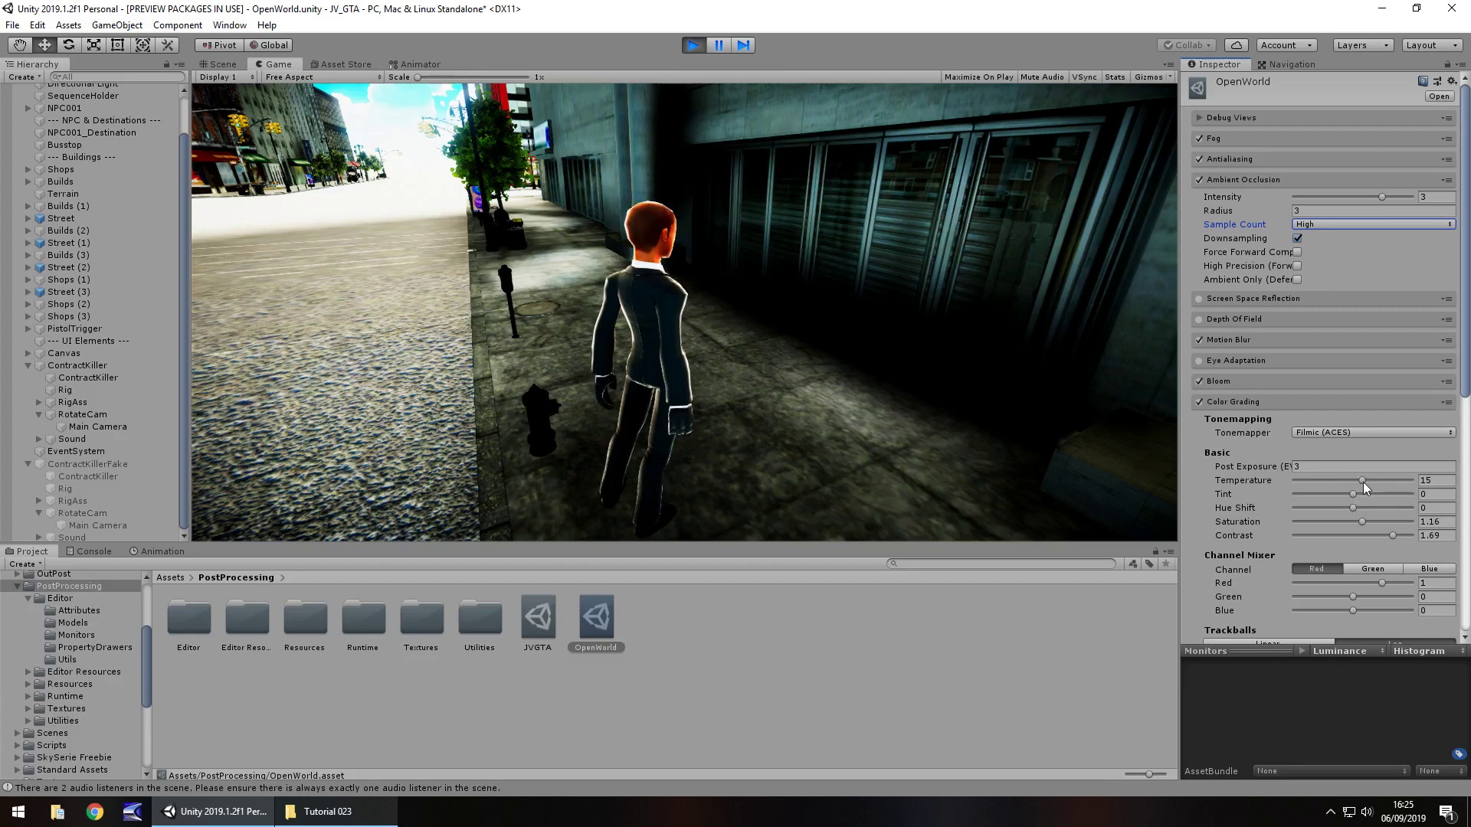
pyautogui.moveTo(1363, 481); pyautogui.dragTo(1382, 538)
pyautogui.click(1394, 535)
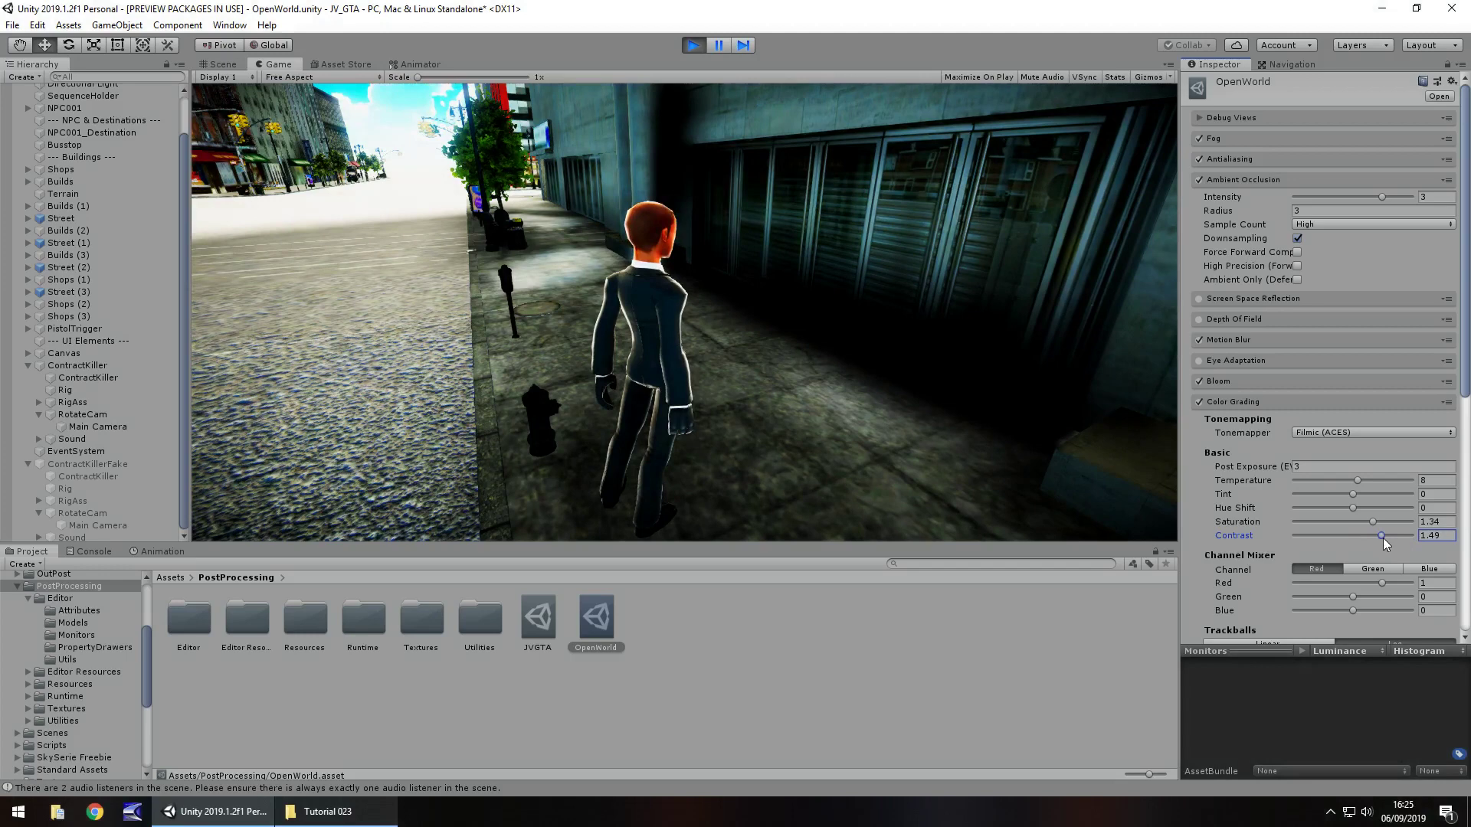
pyautogui.click(1217, 400)
# - Expand the Bloom settings and set the Bloom intensity to 2
pyautogui.click(1220, 384)
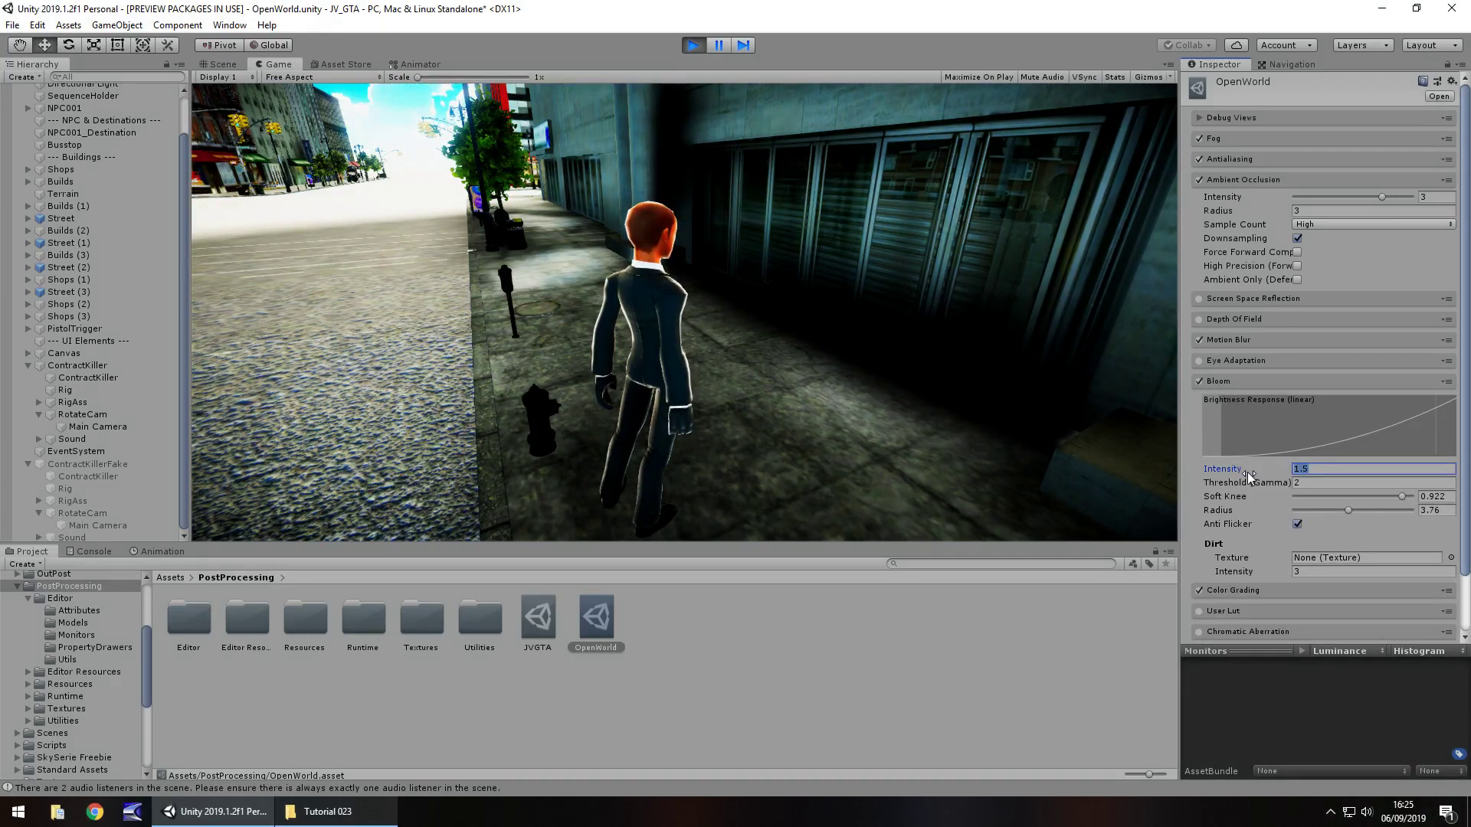
pyautogui.write('2')
pyautogui.moveTo(1247, 471); pyautogui.dragTo(255, 513)
pyautogui.hotkey('ctrl', 'z')
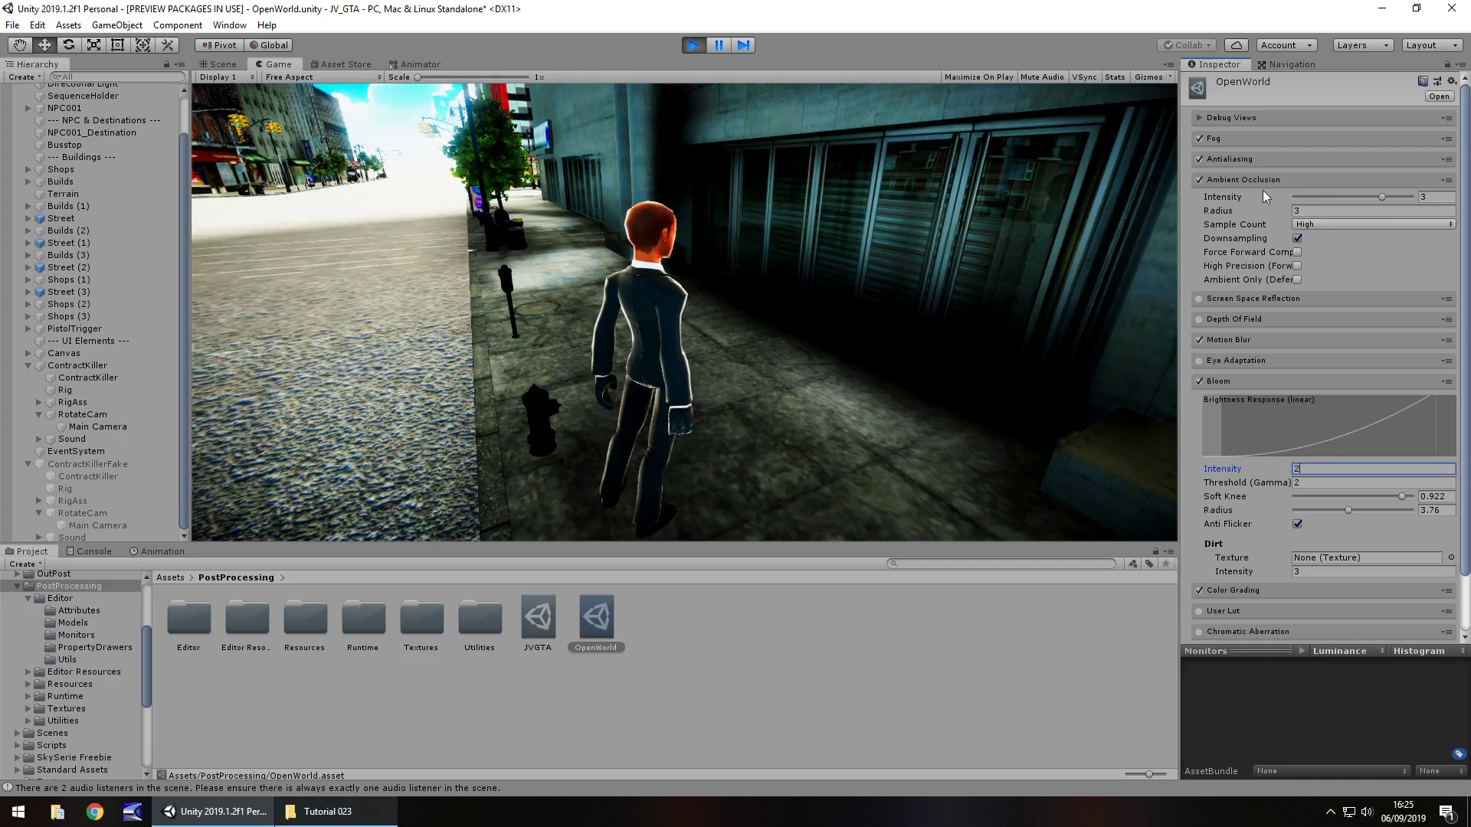
# - Lower the Ambient Occlusion intensity to about 2.26, check it by walking the character through the street, and stop the game
pyautogui.moveTo(1382, 198)
pyautogui.mouseDown()
pyautogui.moveTo(1344, 201)
pyautogui.moveTo(1360, 199)
pyautogui.mouseUp()
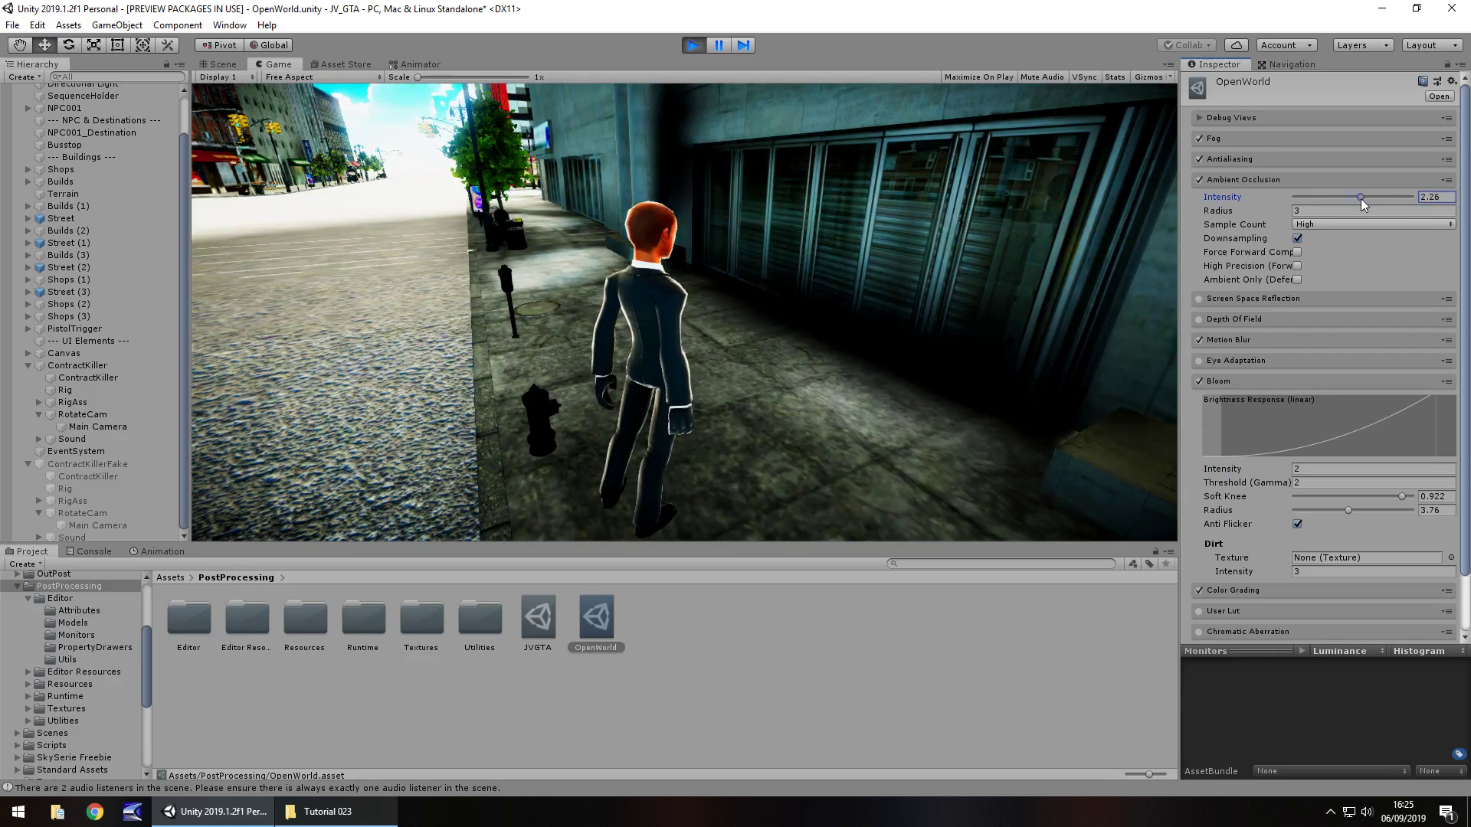
pyautogui.click(734, 258)
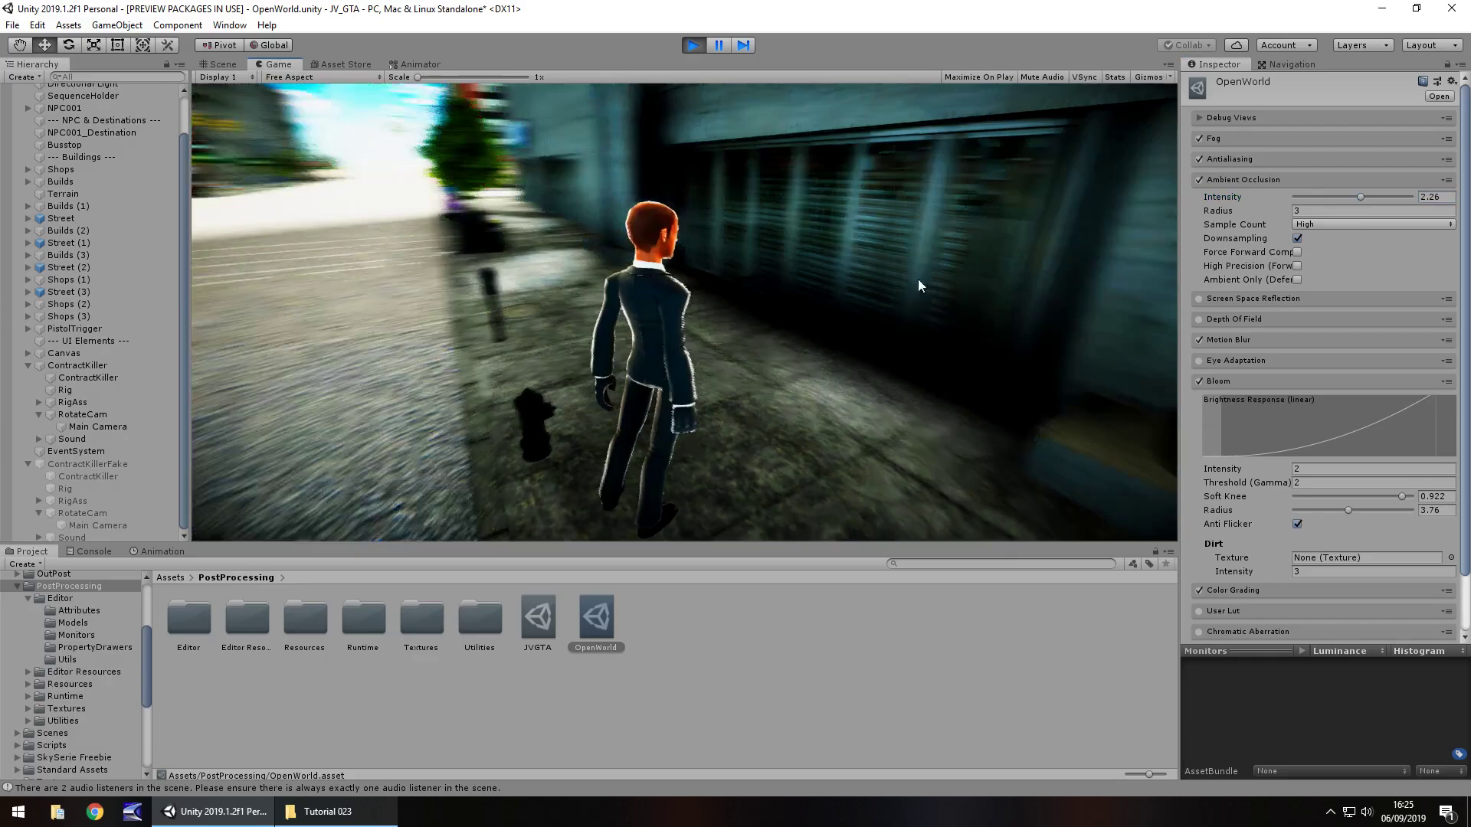
pyautogui.press('w')
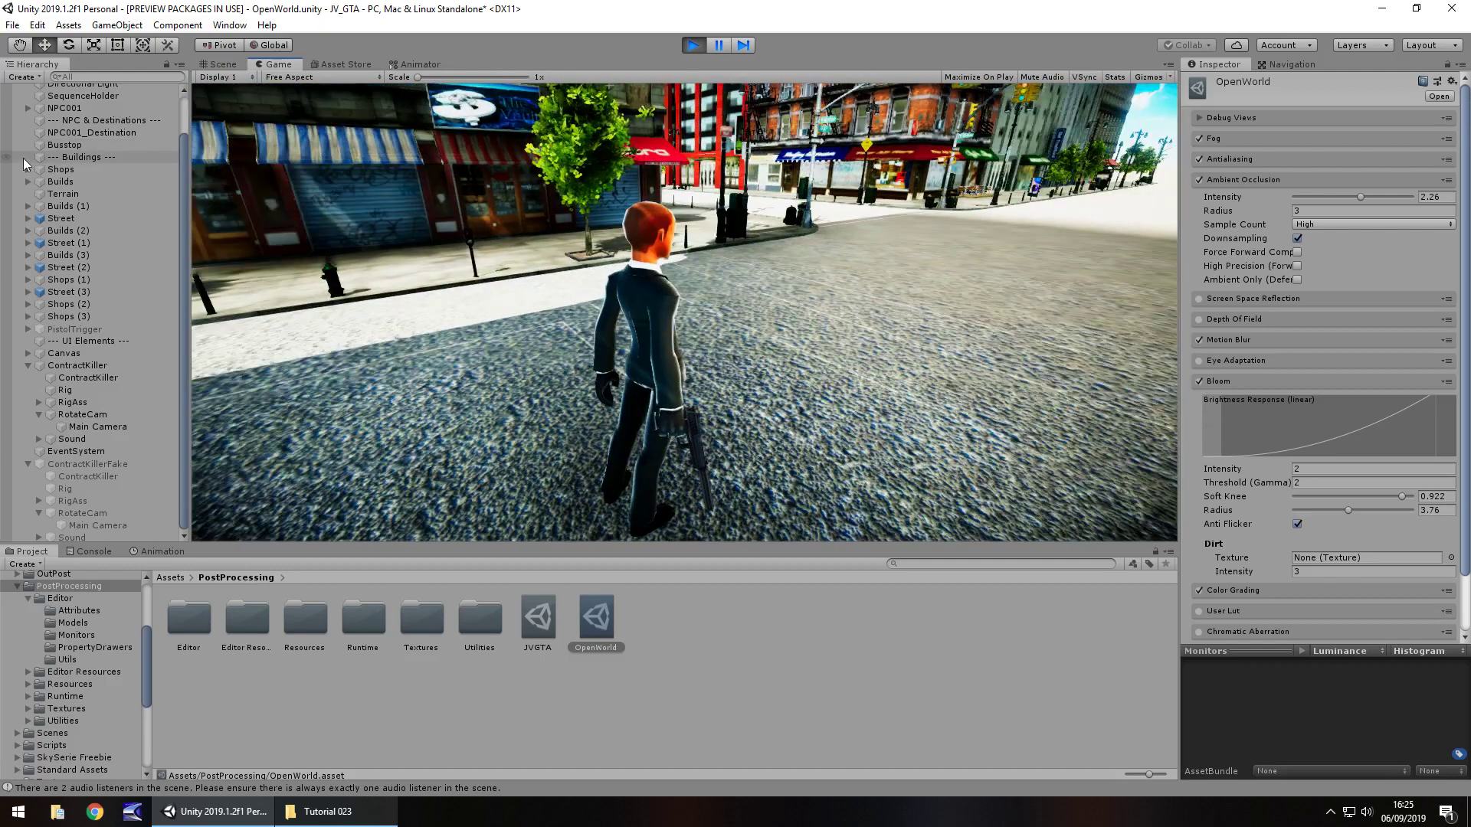
pyautogui.hotkey('ctrl', 'p')
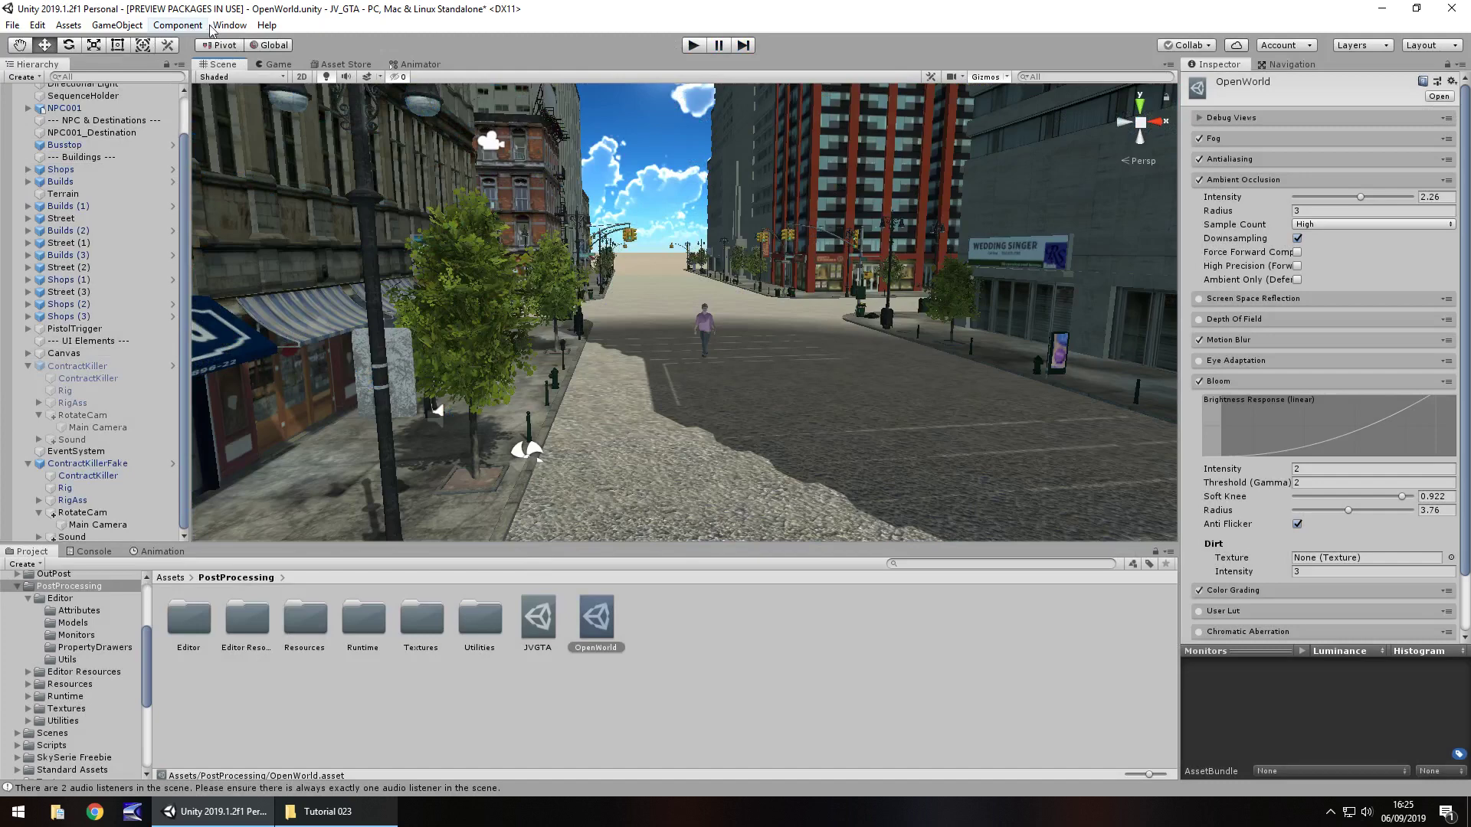
# - Open the scene's Lighting Settings and reduce the Environment Lighting Intensity Multiplier to 0
pyautogui.click(230, 25)
pyautogui.moveTo(293, 181)
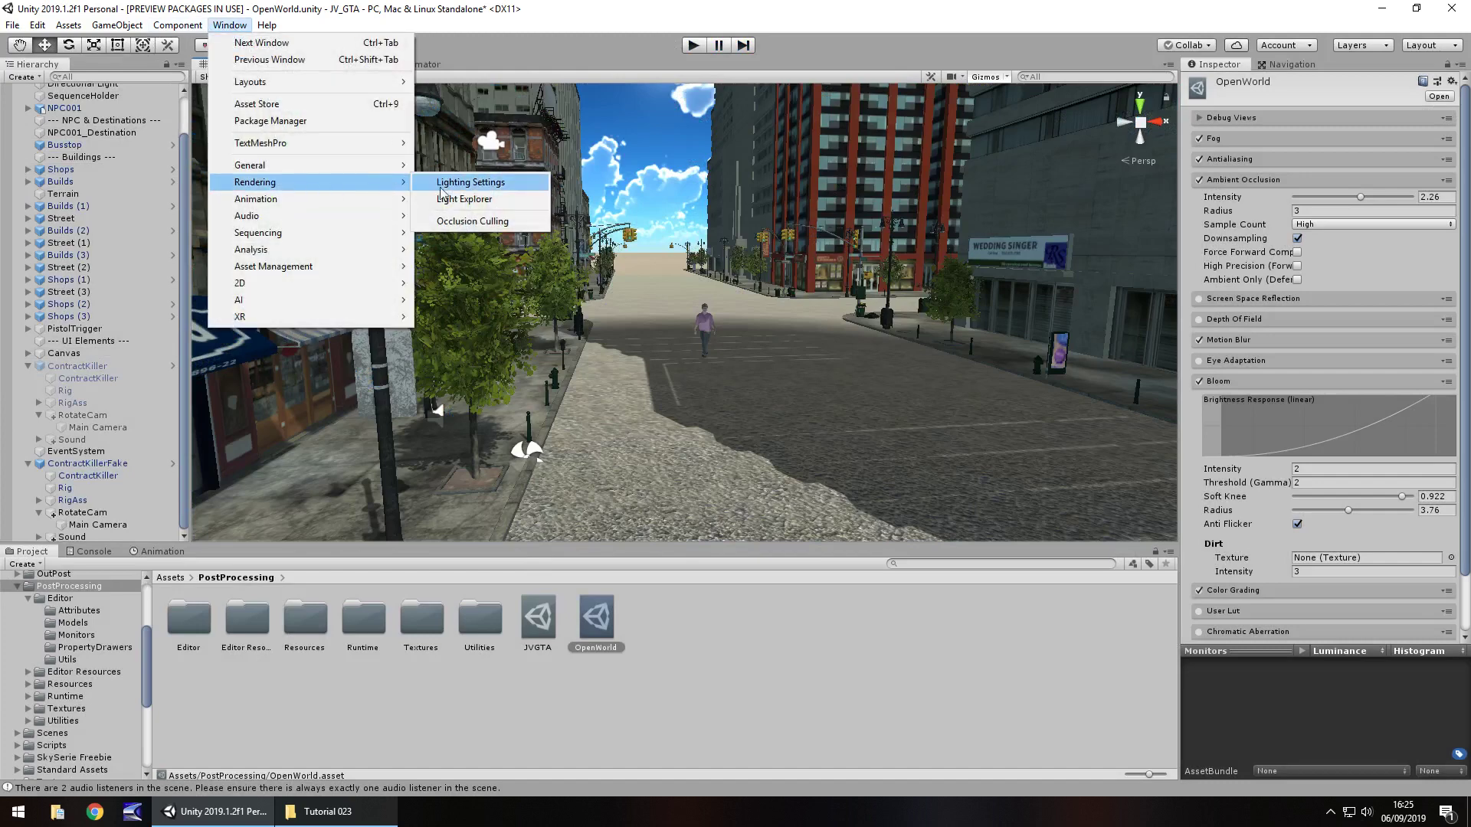
pyautogui.click(489, 185)
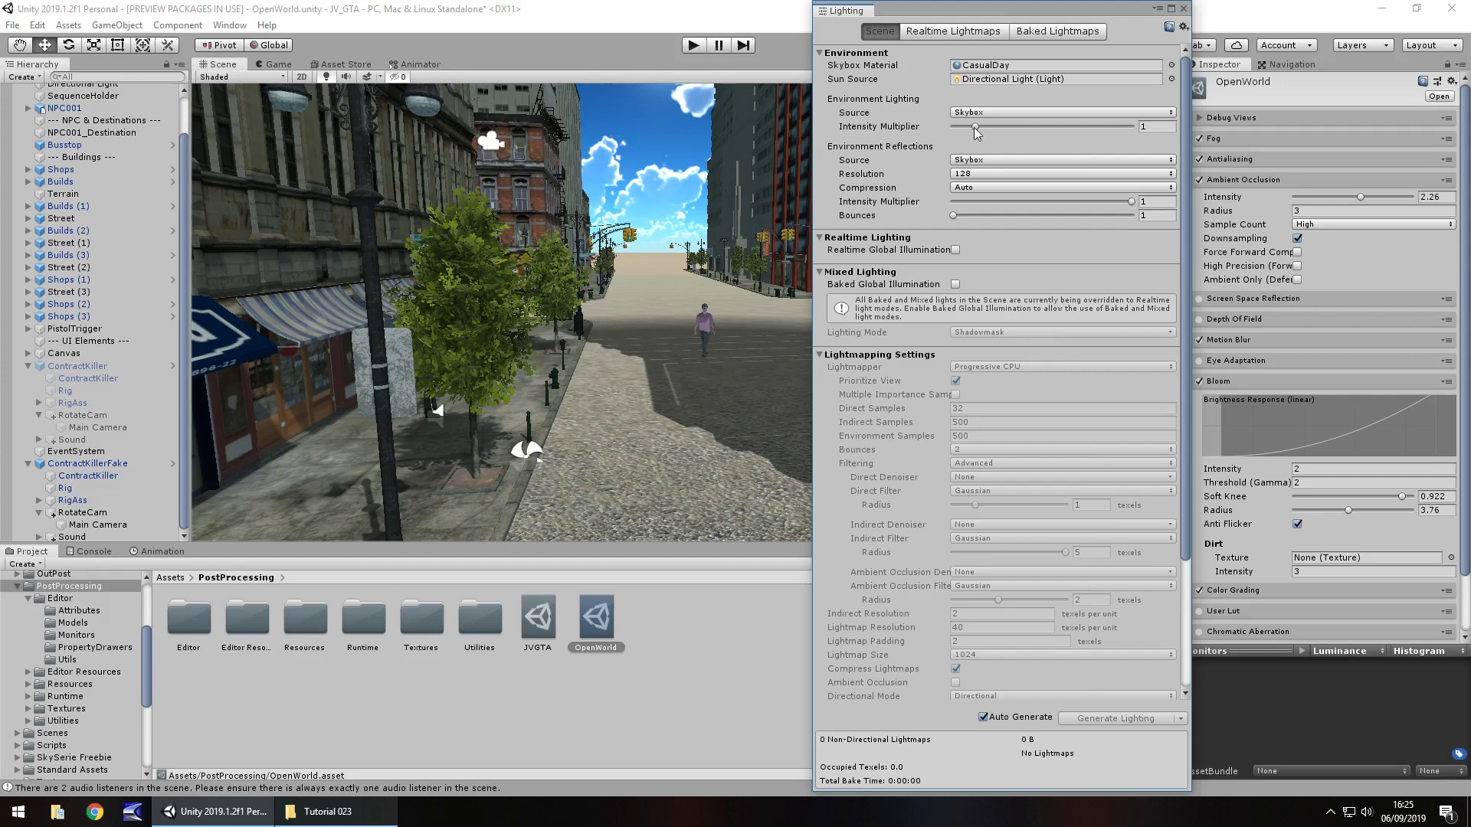
pyautogui.moveTo(975, 126); pyautogui.dragTo(949, 130)
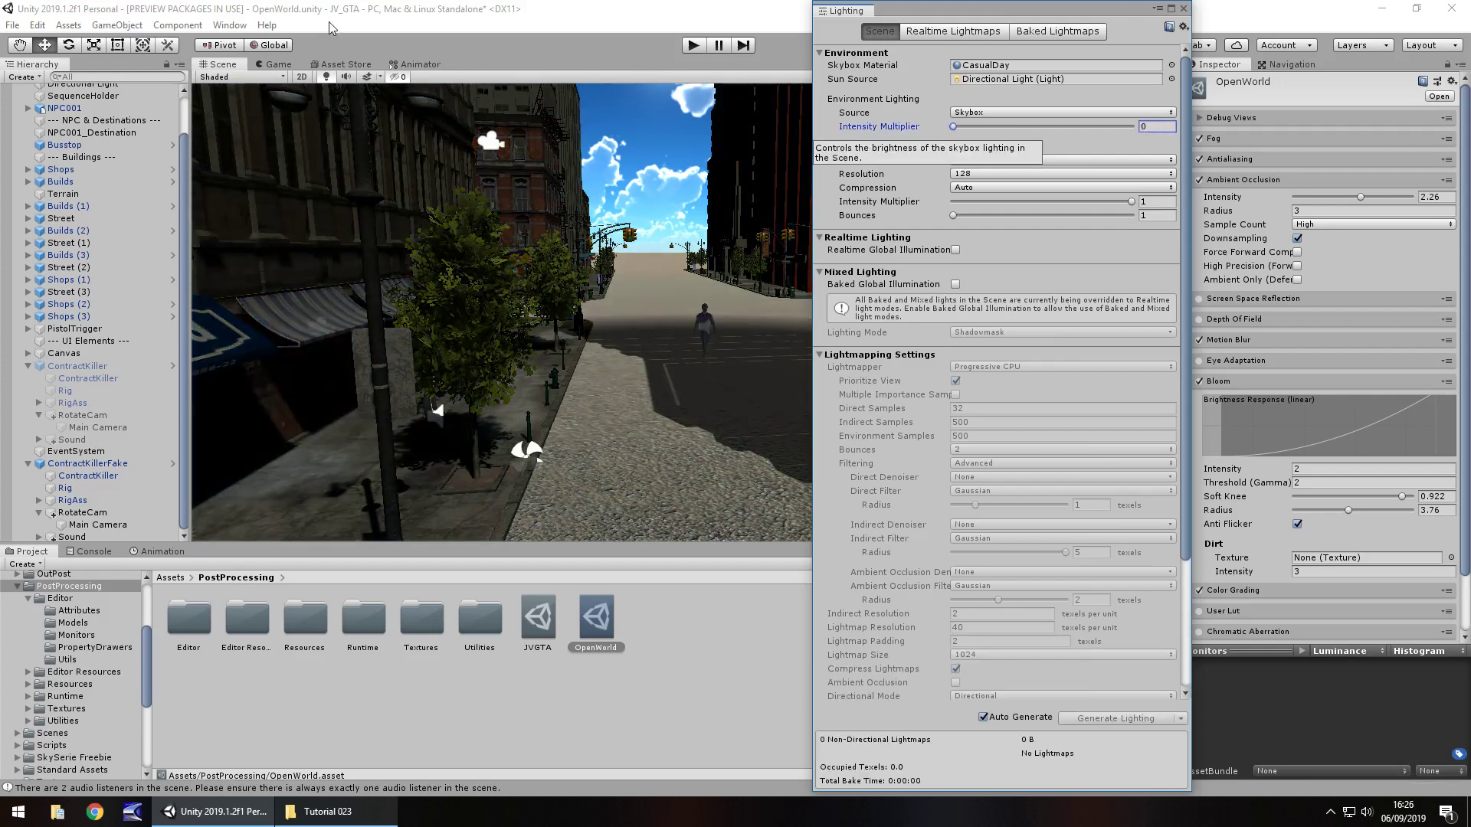
# - Play the scene, try an Environment Lighting Intensity Multiplier of 0.65, close the lighting settings and stop the game
pyautogui.click(694, 47)
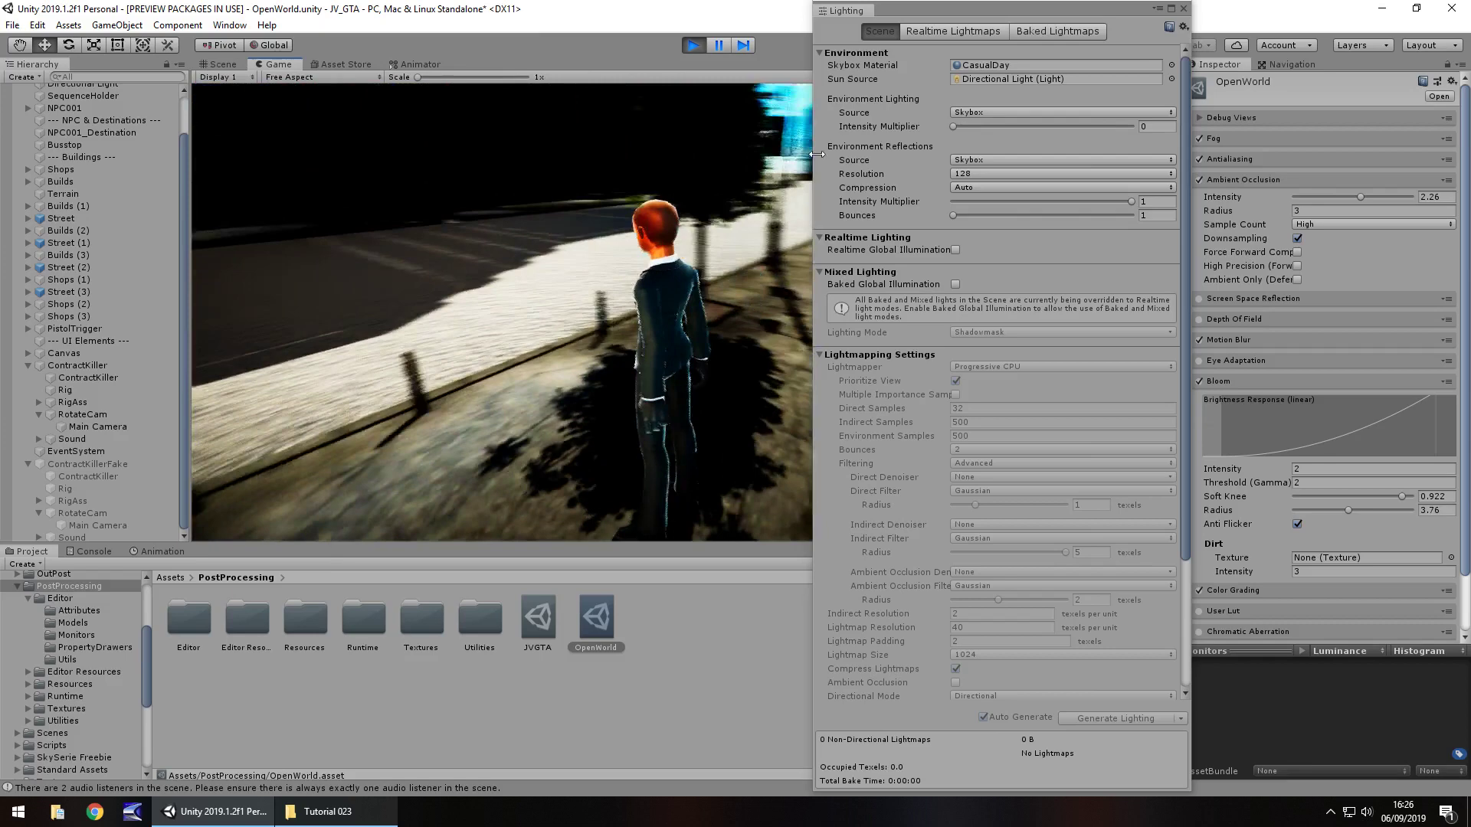
pyautogui.moveTo(955, 126)
pyautogui.mouseDown()
pyautogui.moveTo(1129, 132)
pyautogui.moveTo(930, 115)
pyautogui.moveTo(967, 127)
pyautogui.mouseUp()
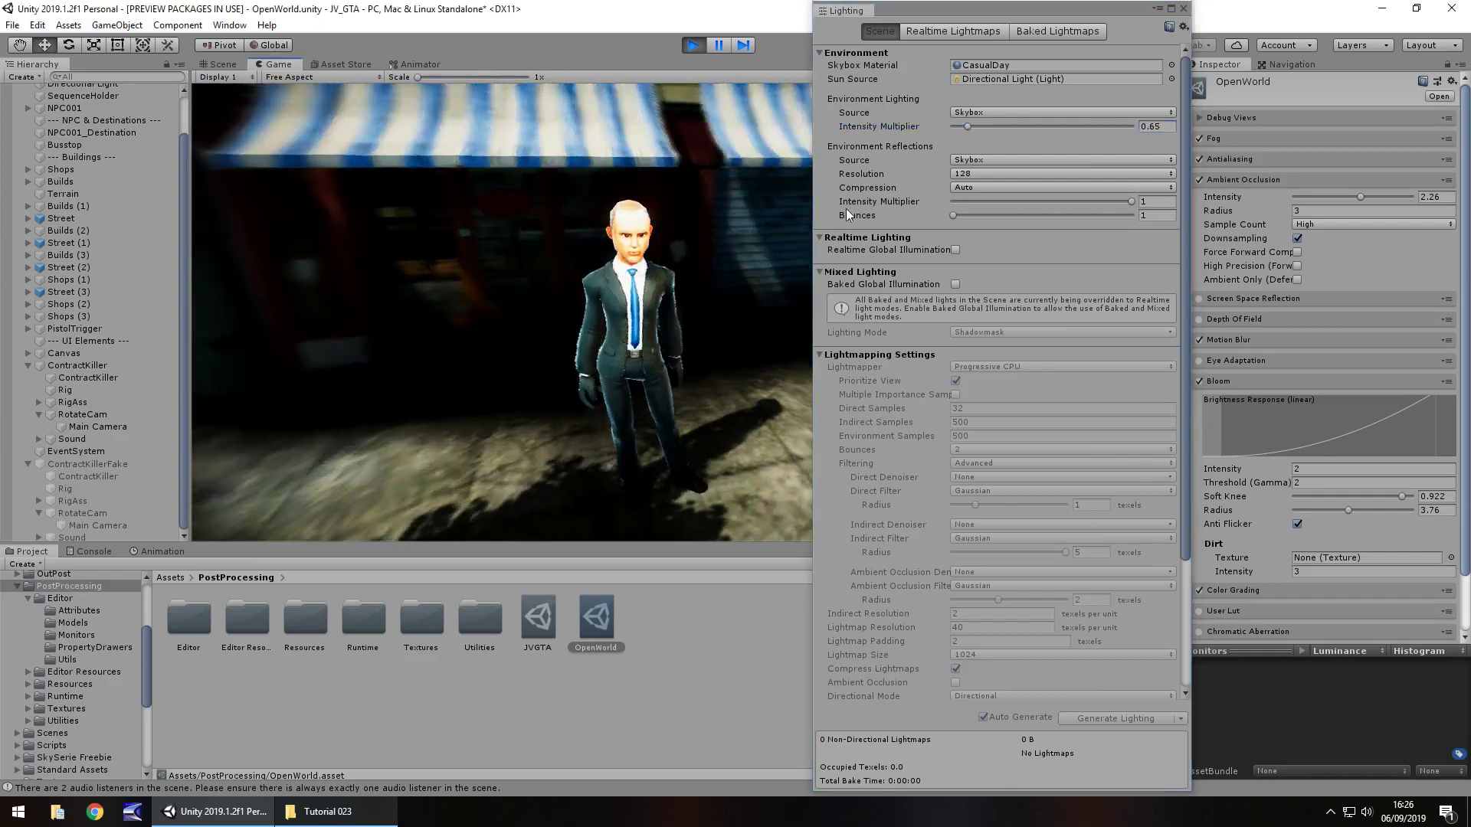
pyautogui.click(1184, 8)
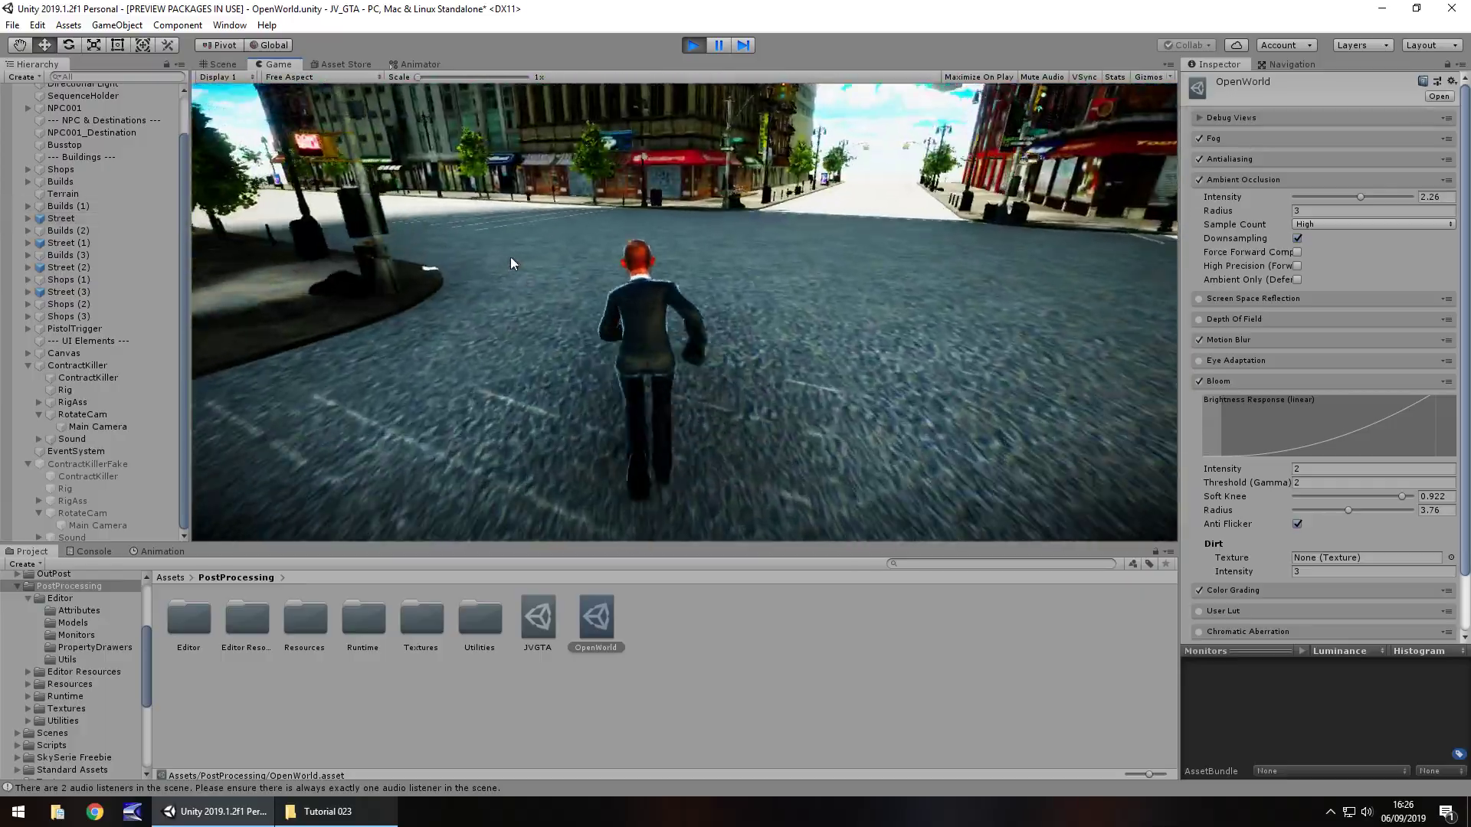
pyautogui.hotkey('ctrl', 'p')
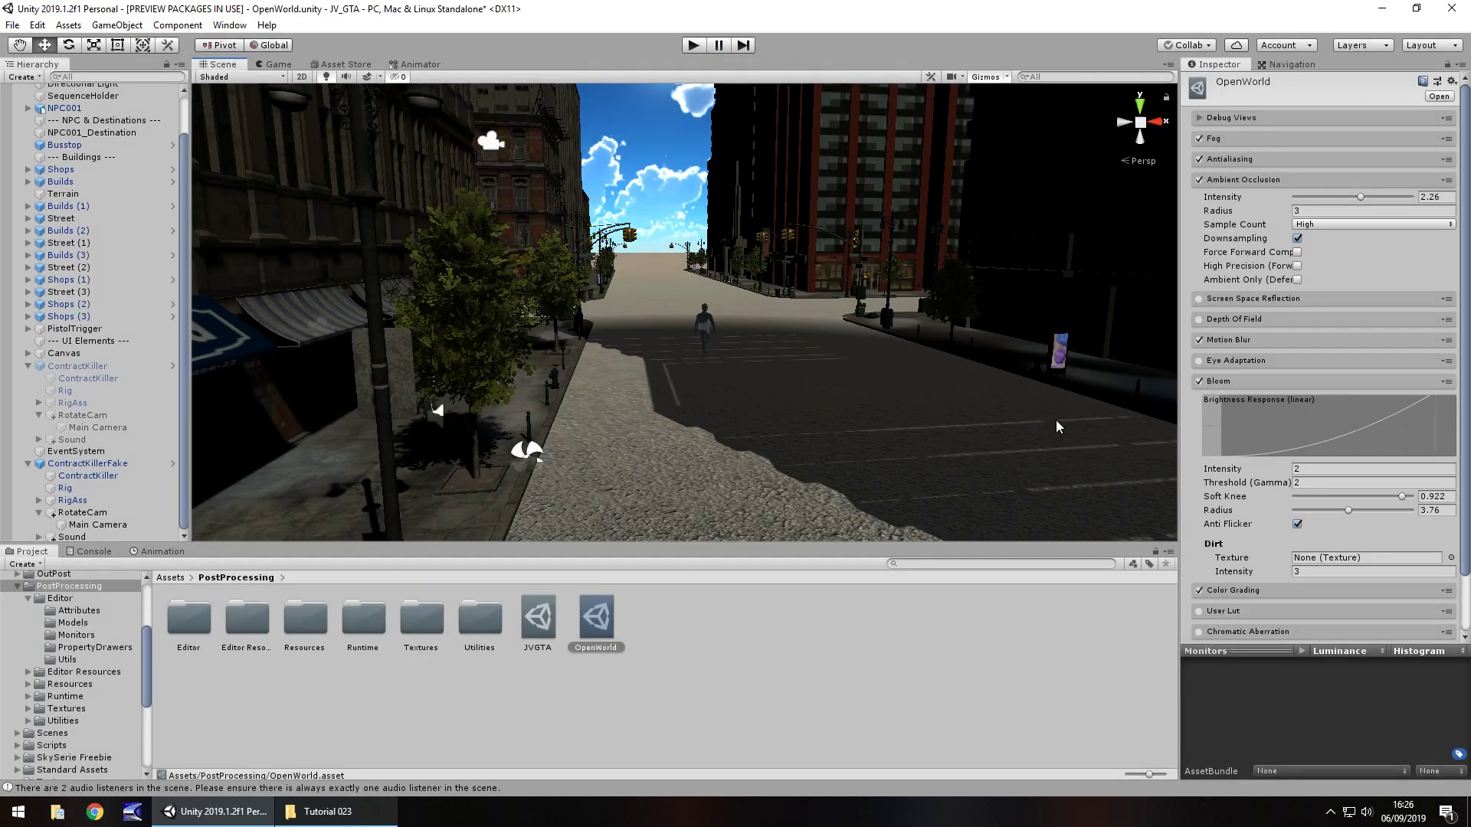
# - Open the scene's Lighting Settings and set the Skybox Material to SkyhighFluffycloudField
pyautogui.click(229, 26)
pyautogui.moveTo(285, 184)
pyautogui.click(475, 182)
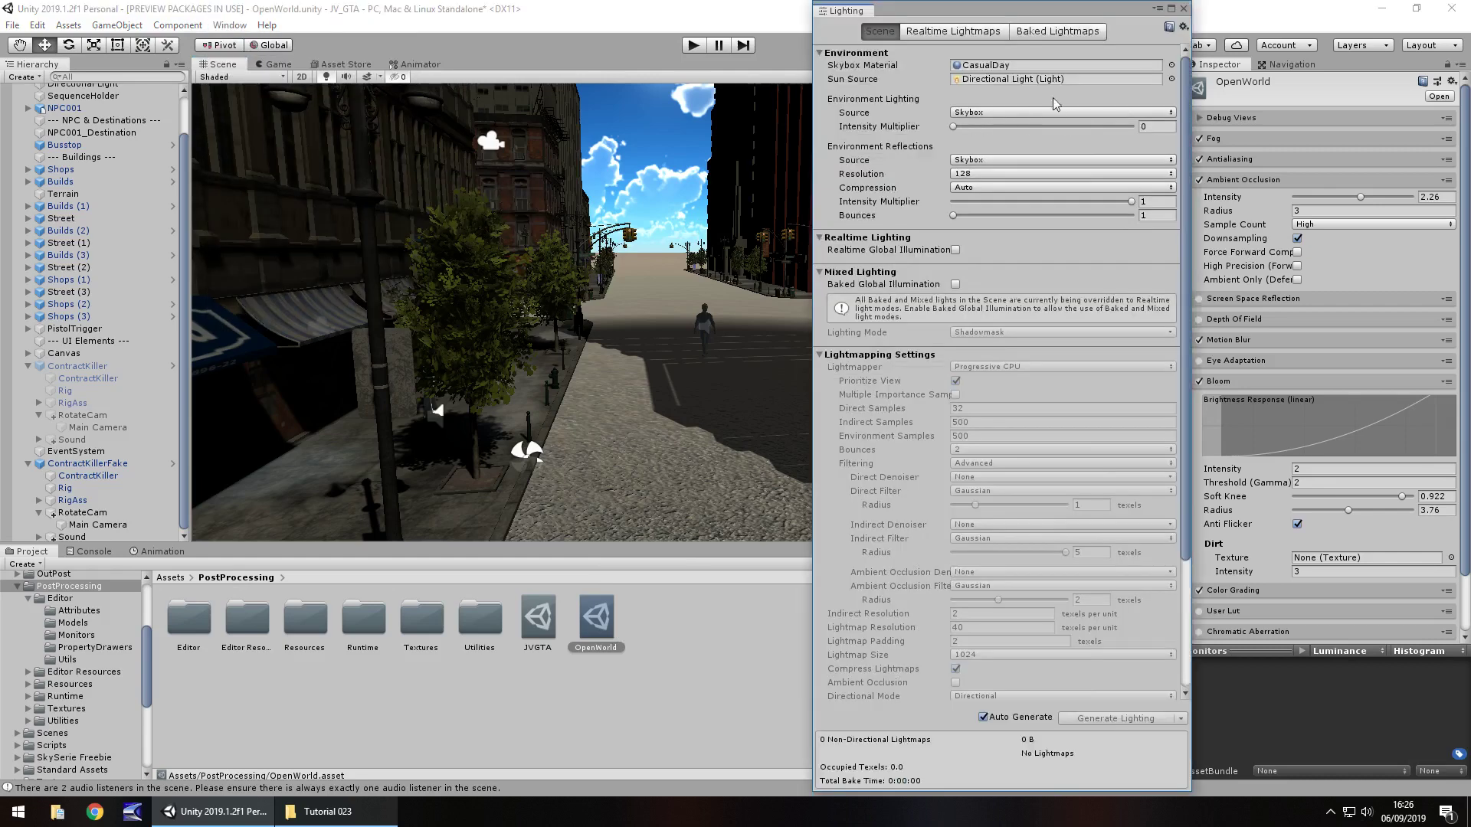
pyautogui.click(1170, 64)
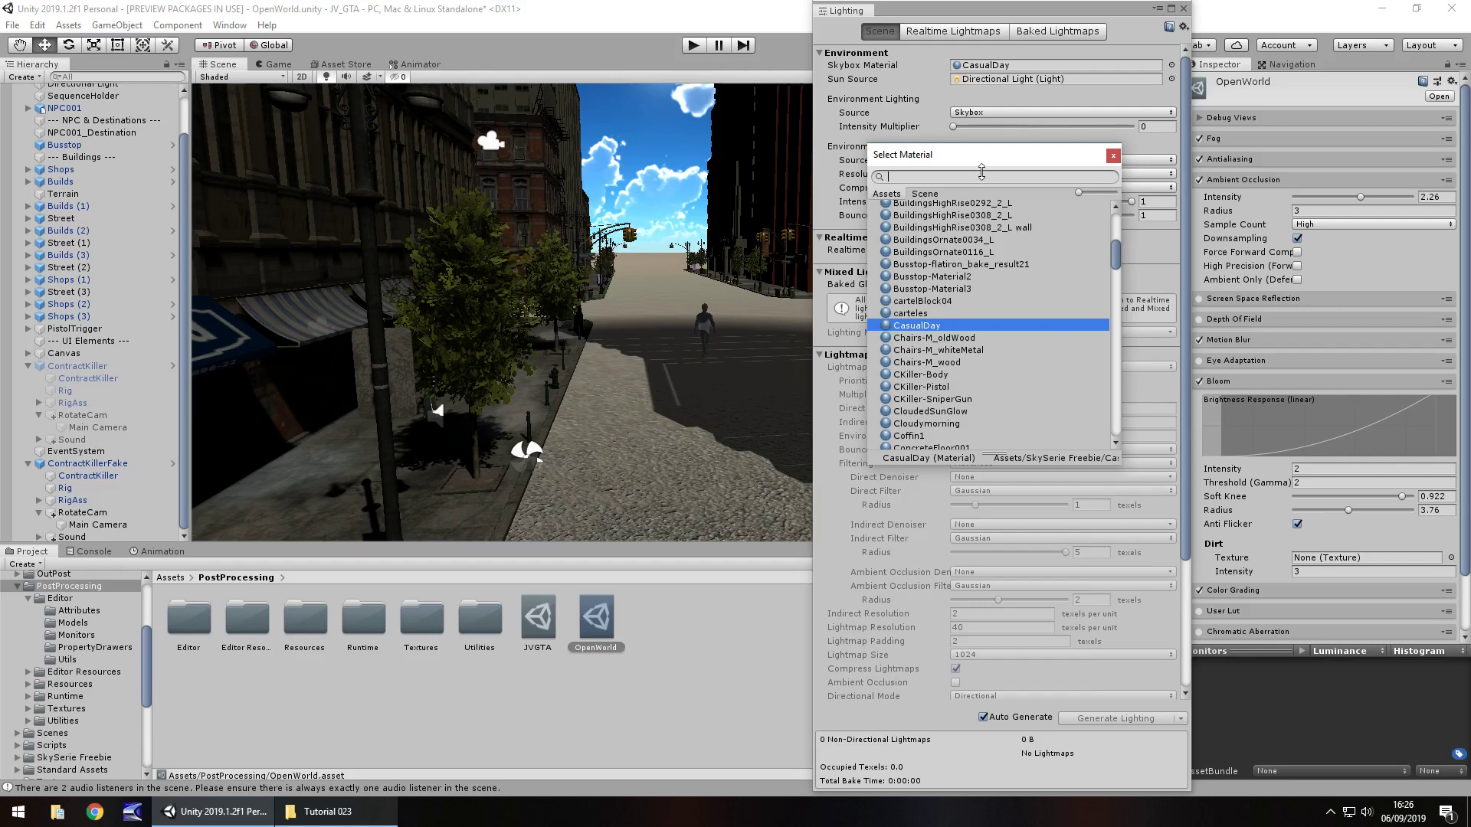
pyautogui.write('sky')
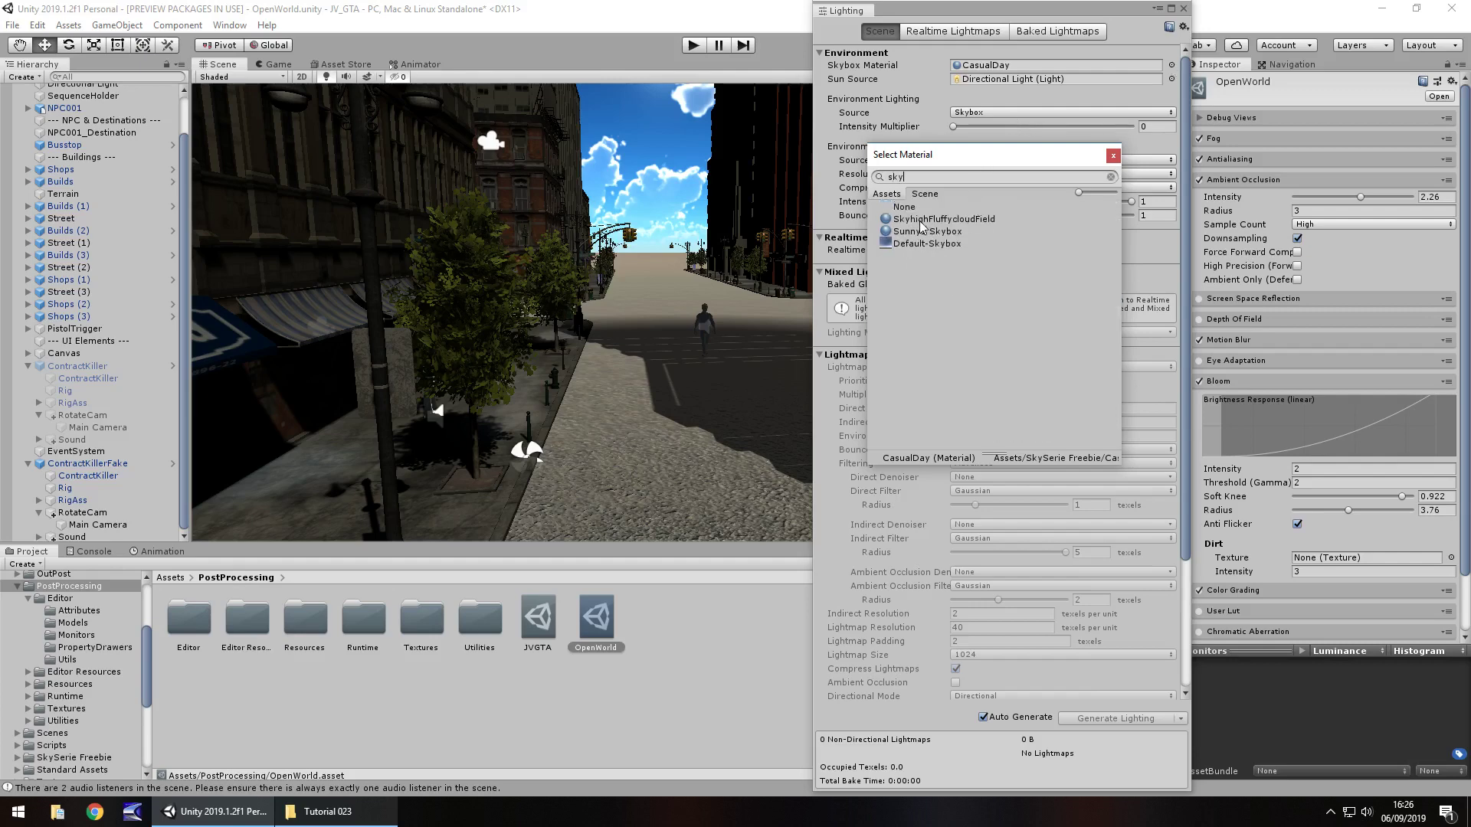
pyautogui.click(920, 220)
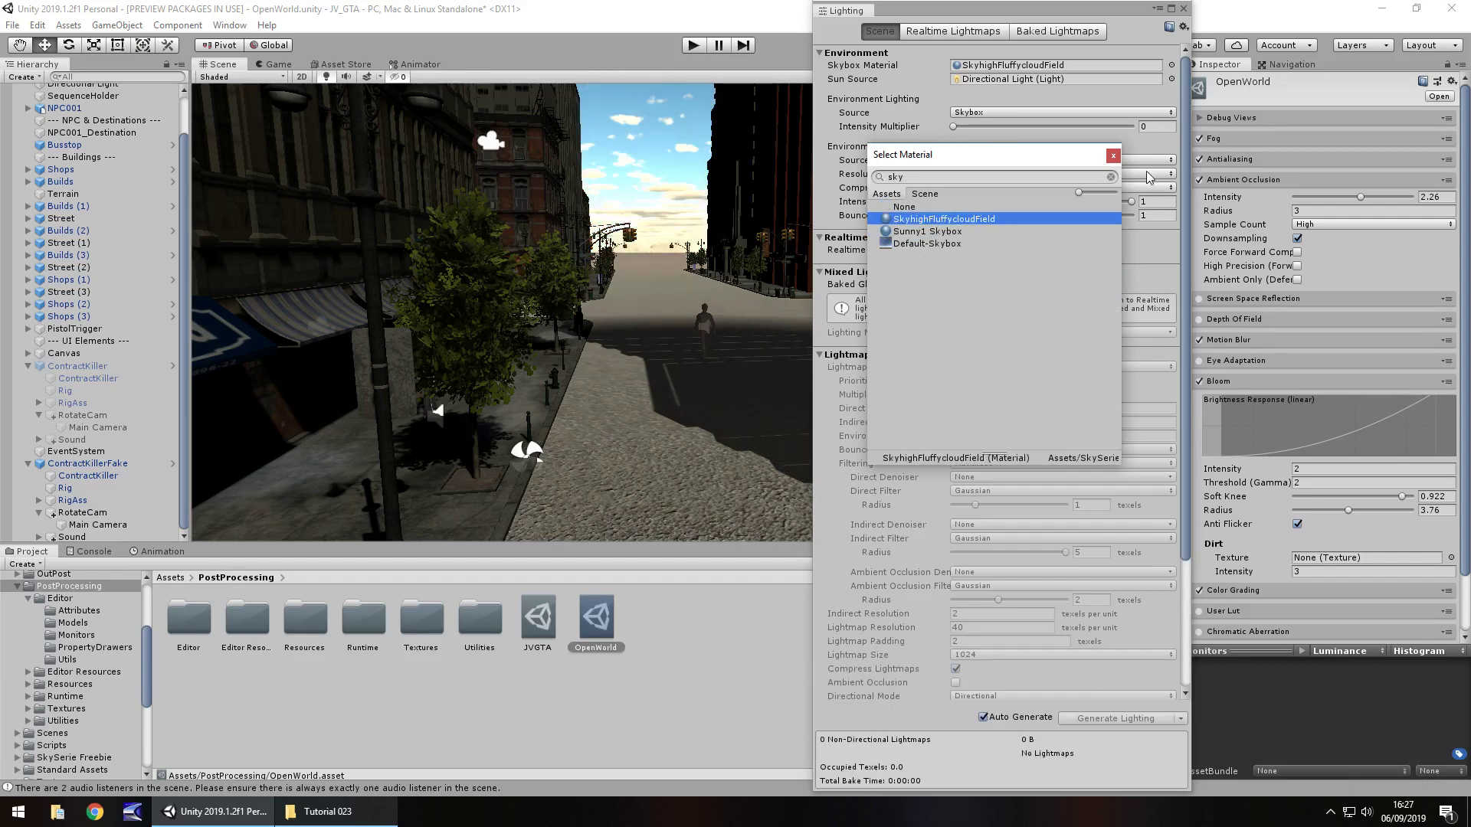
pyautogui.click(1114, 156)
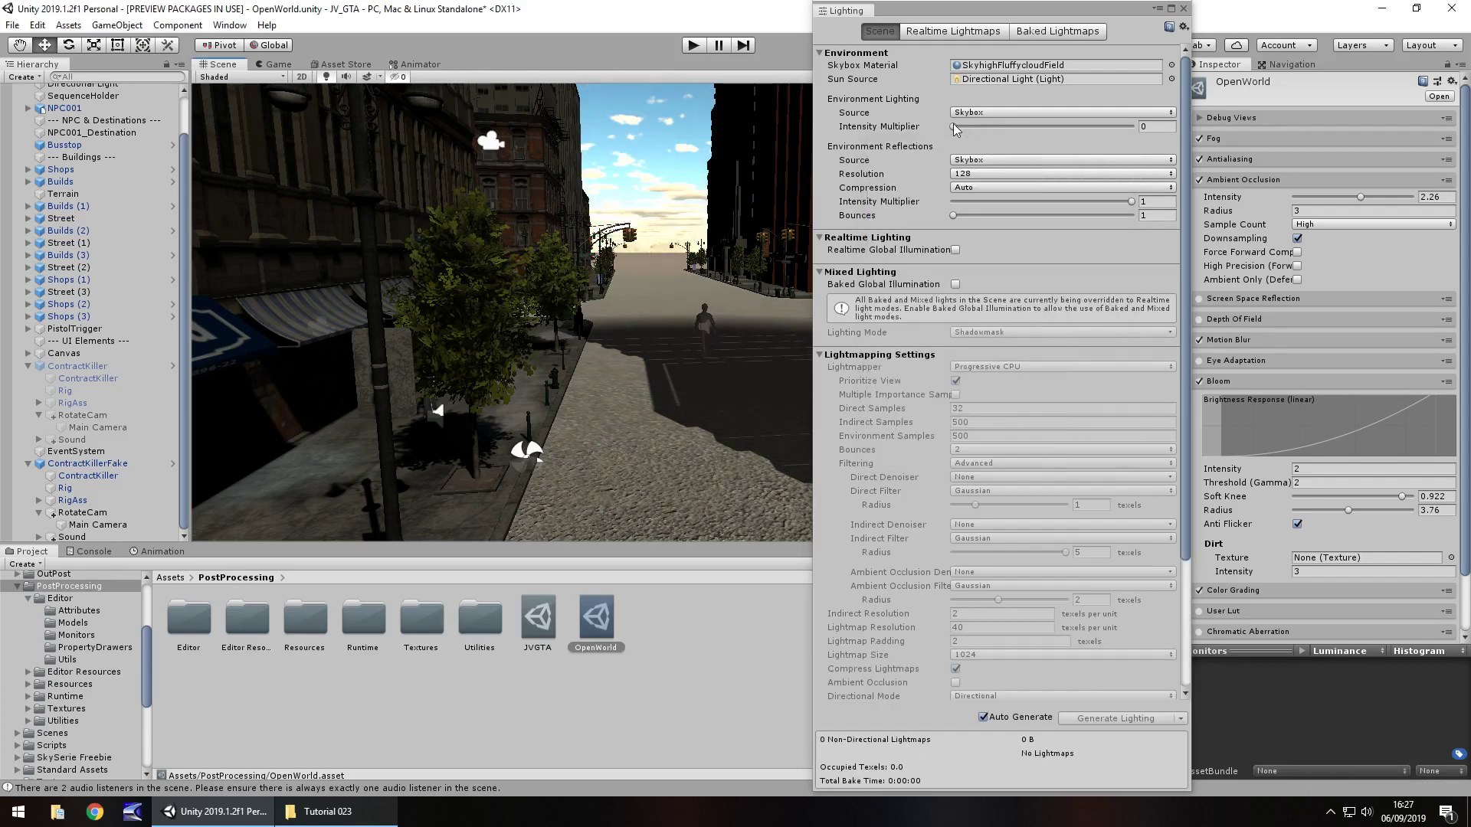
# - Set the Environment Lighting Intensity Multiplier to 0.5
pyautogui.moveTo(953, 126); pyautogui.dragTo(964, 126)
pyautogui.click(1167, 127)
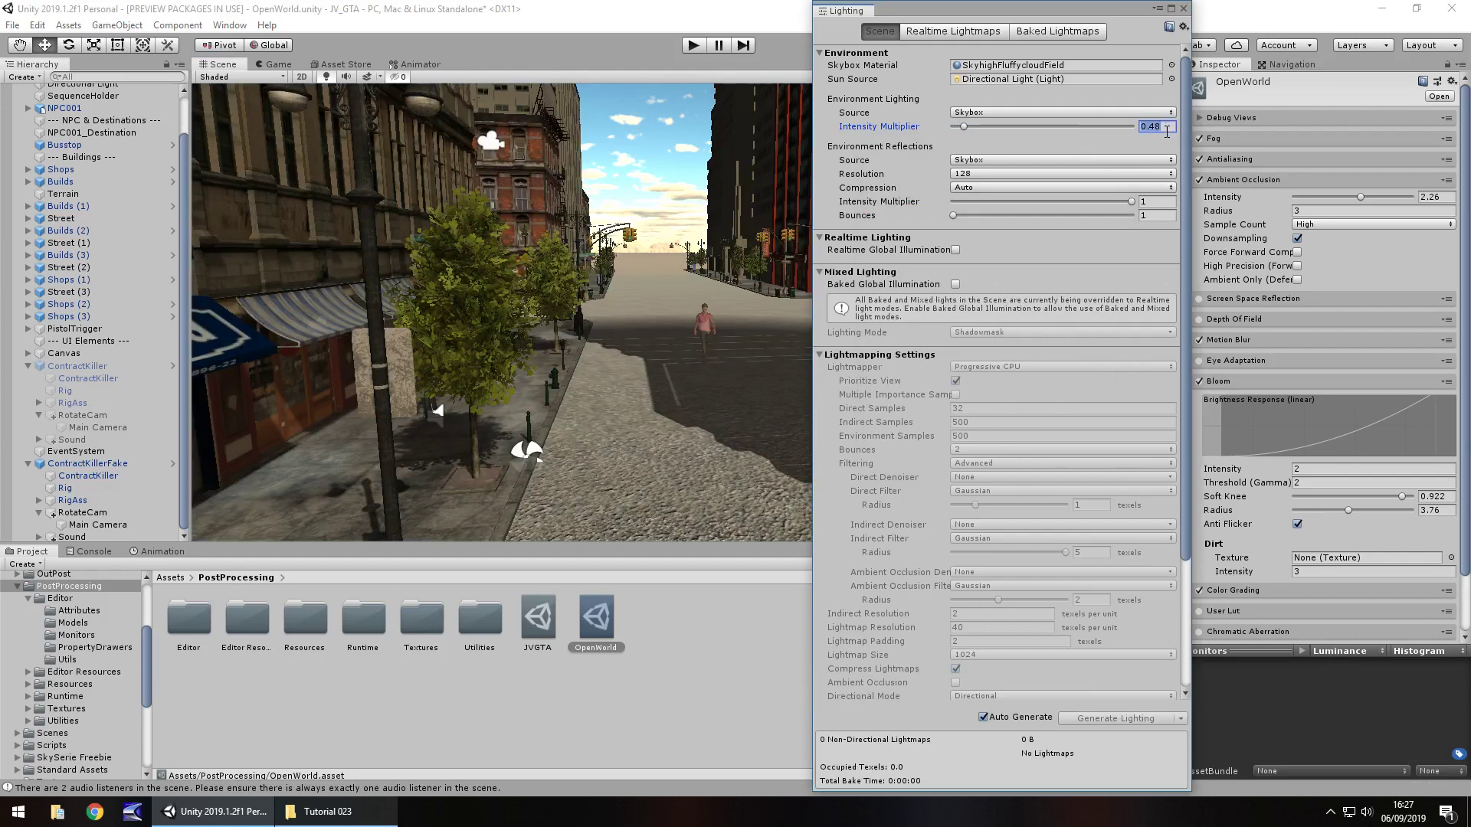
pyautogui.write('.5')
# - Play the scene, close the lighting settings, walk the character along the street to check the new lighting, and stop the game
pyautogui.click(693, 45)
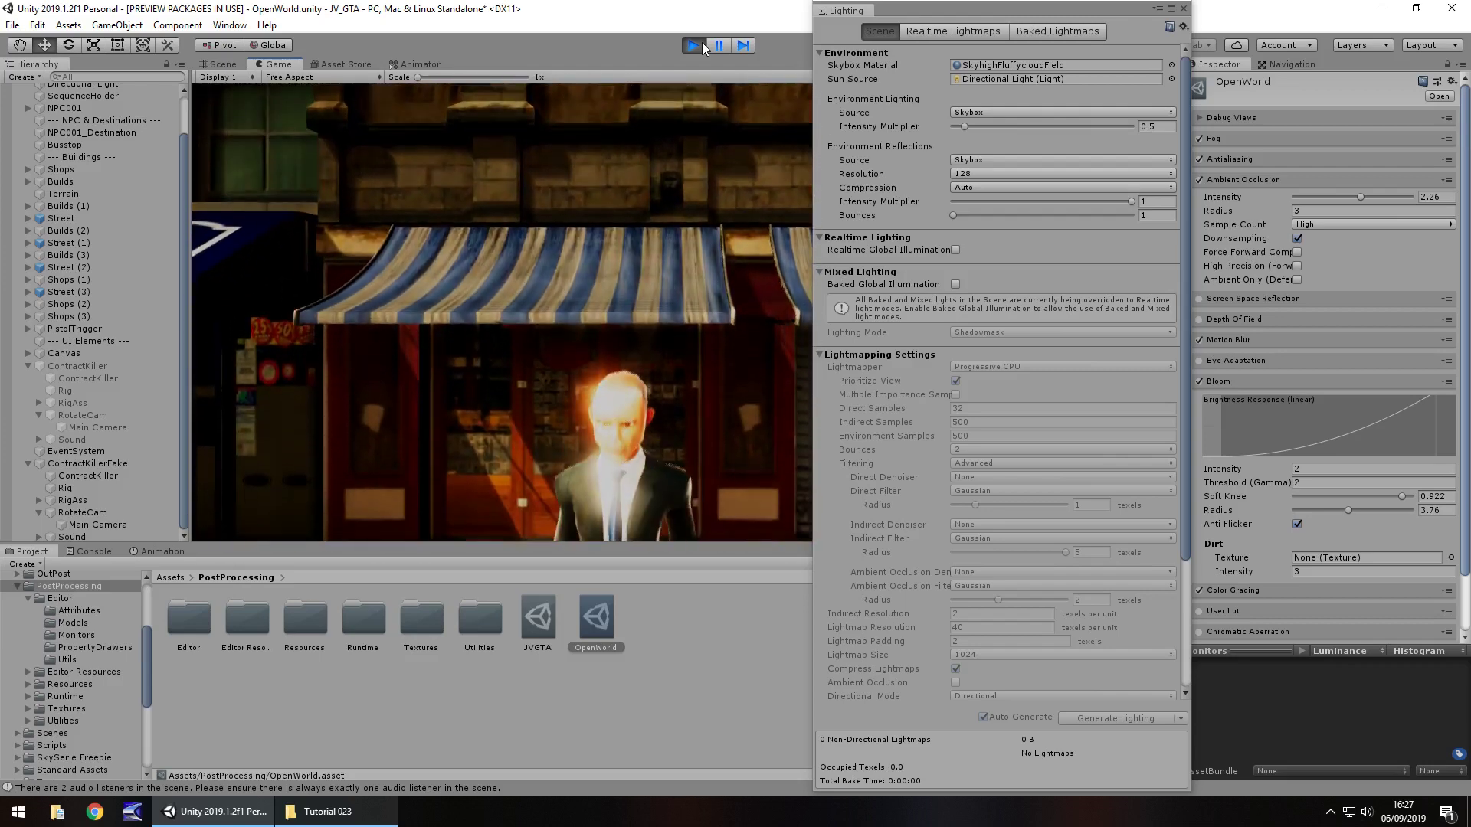
pyautogui.click(1183, 14)
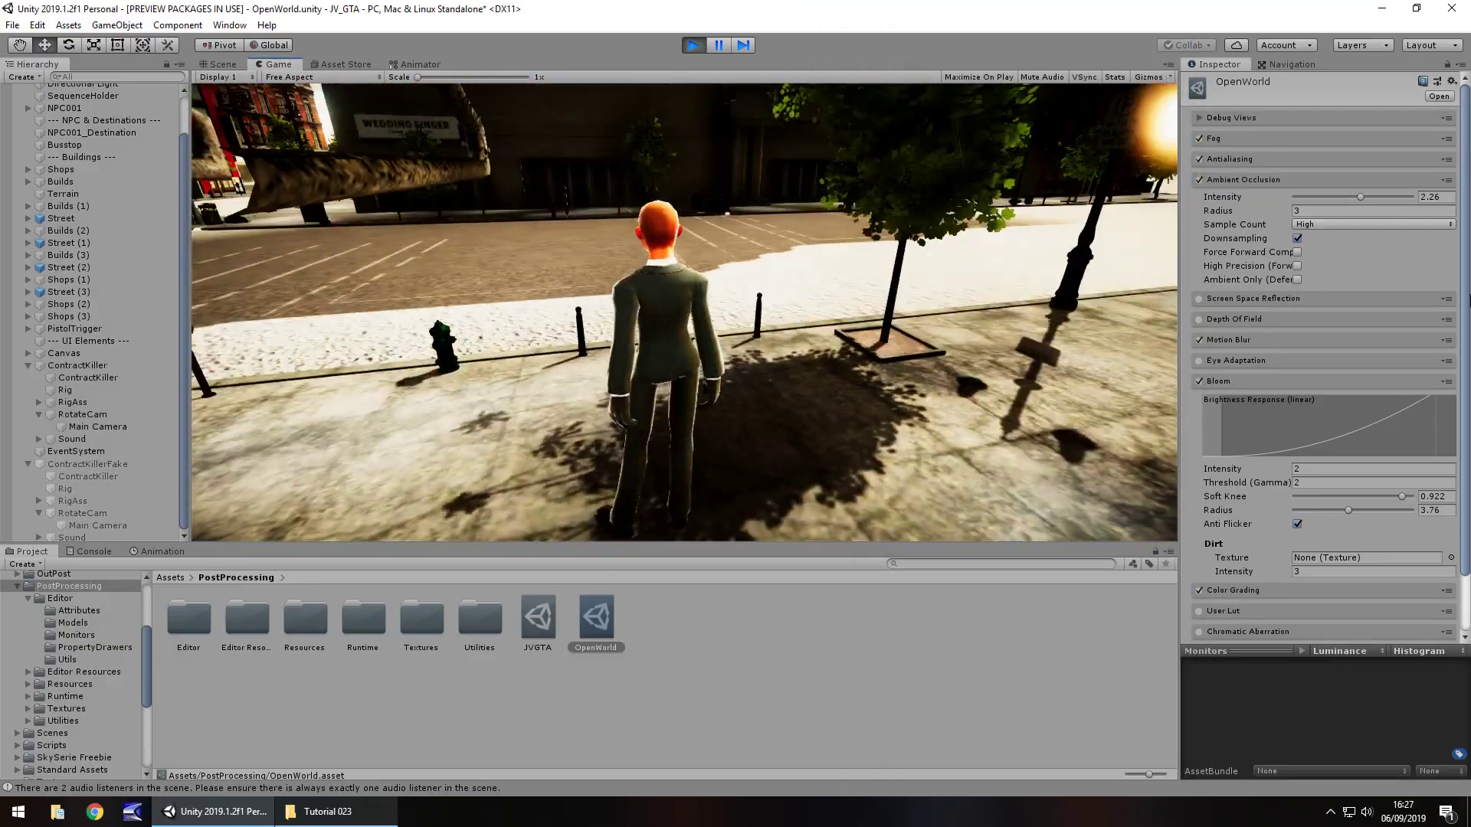
pyautogui.press('w')
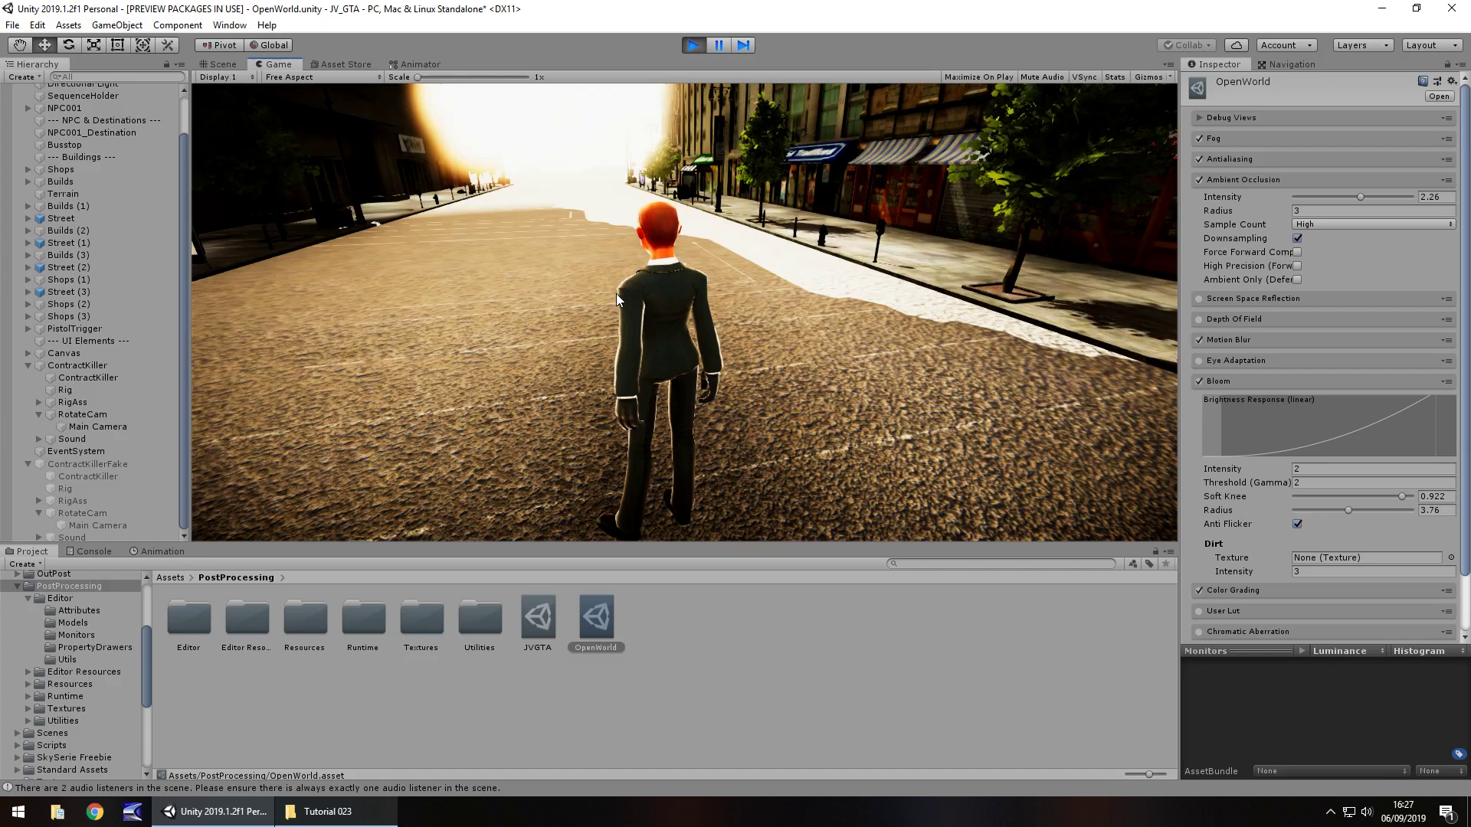
pyautogui.hotkey('ctrl', 'p')
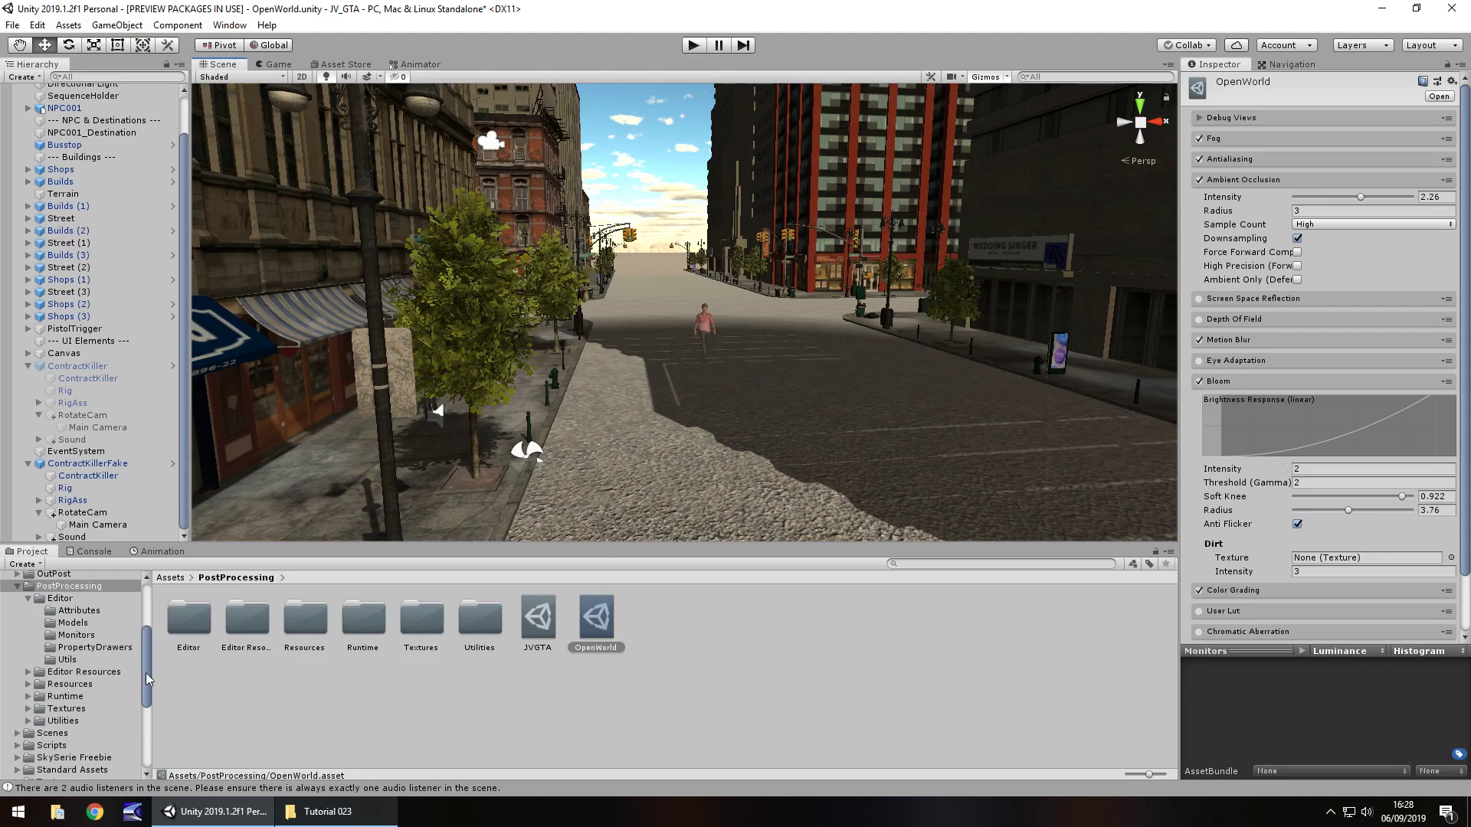
# - Import the Stefani folder from Tutorial 024 in File Explorer into the project's NPC folder and fix its normal map textures
pyautogui.moveTo(146, 673); pyautogui.dragTo(145, 738)
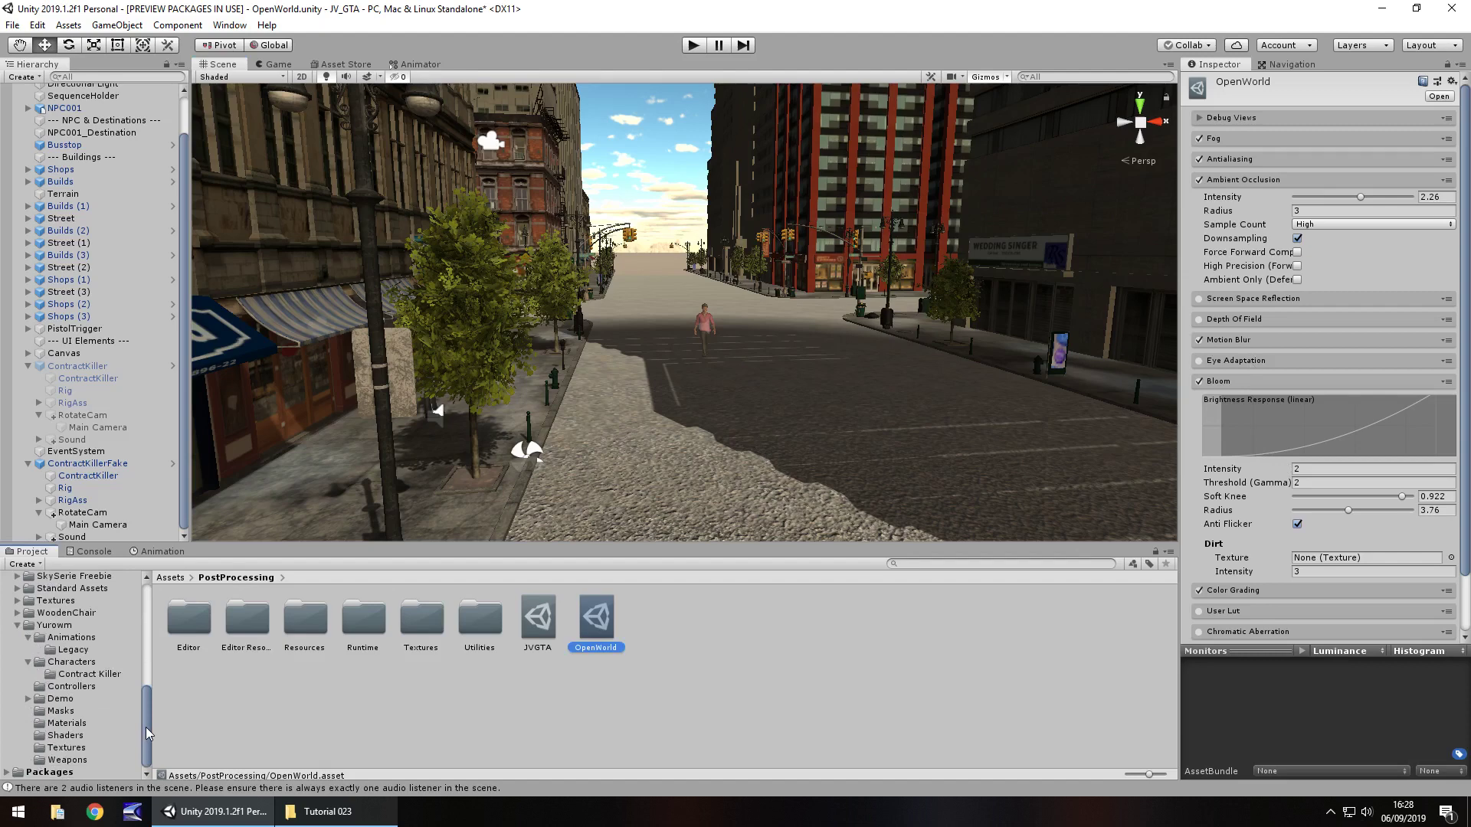
pyautogui.moveTo(146, 728); pyautogui.dragTo(145, 651)
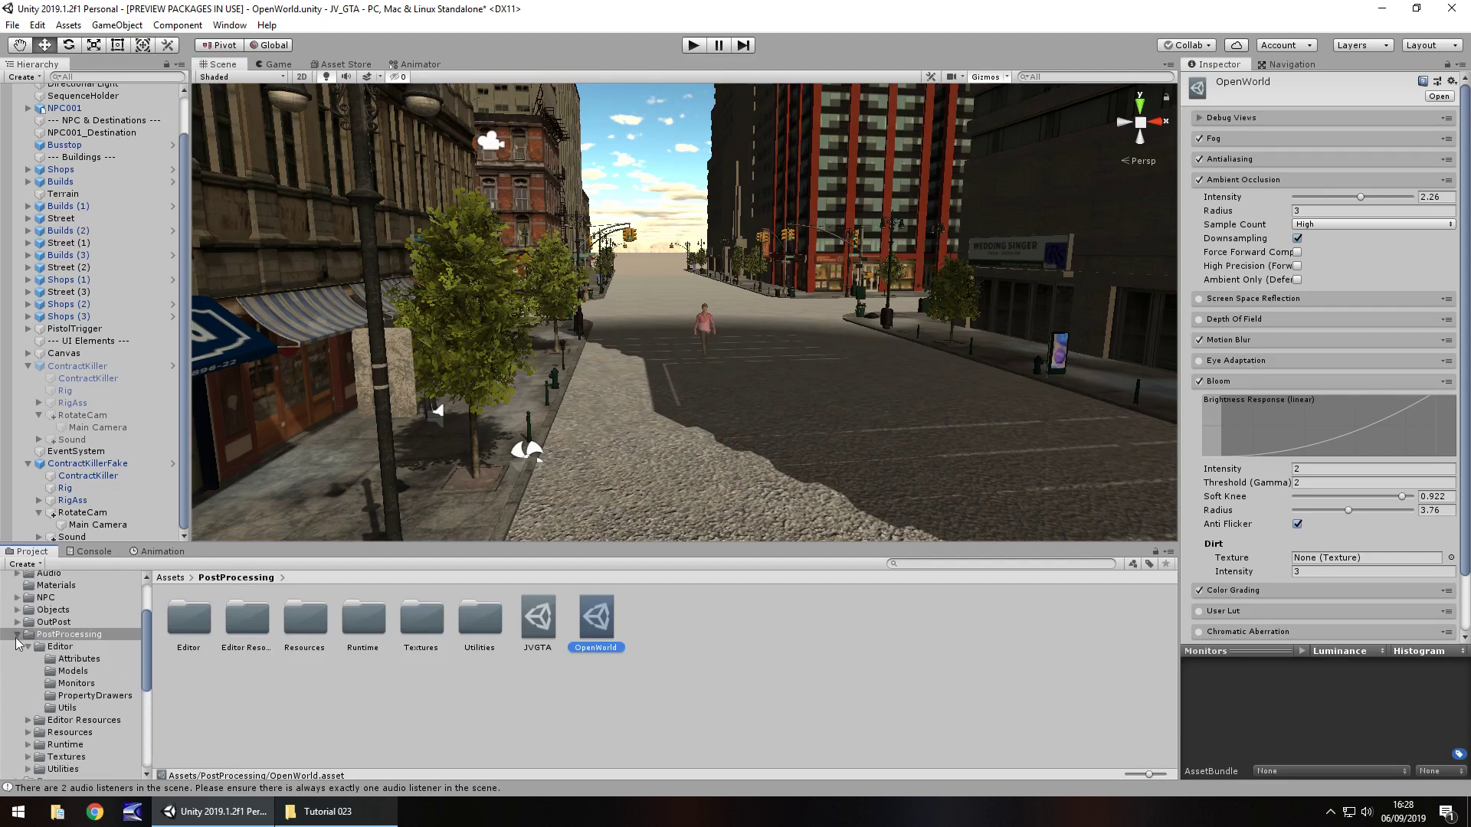
pyautogui.click(17, 635)
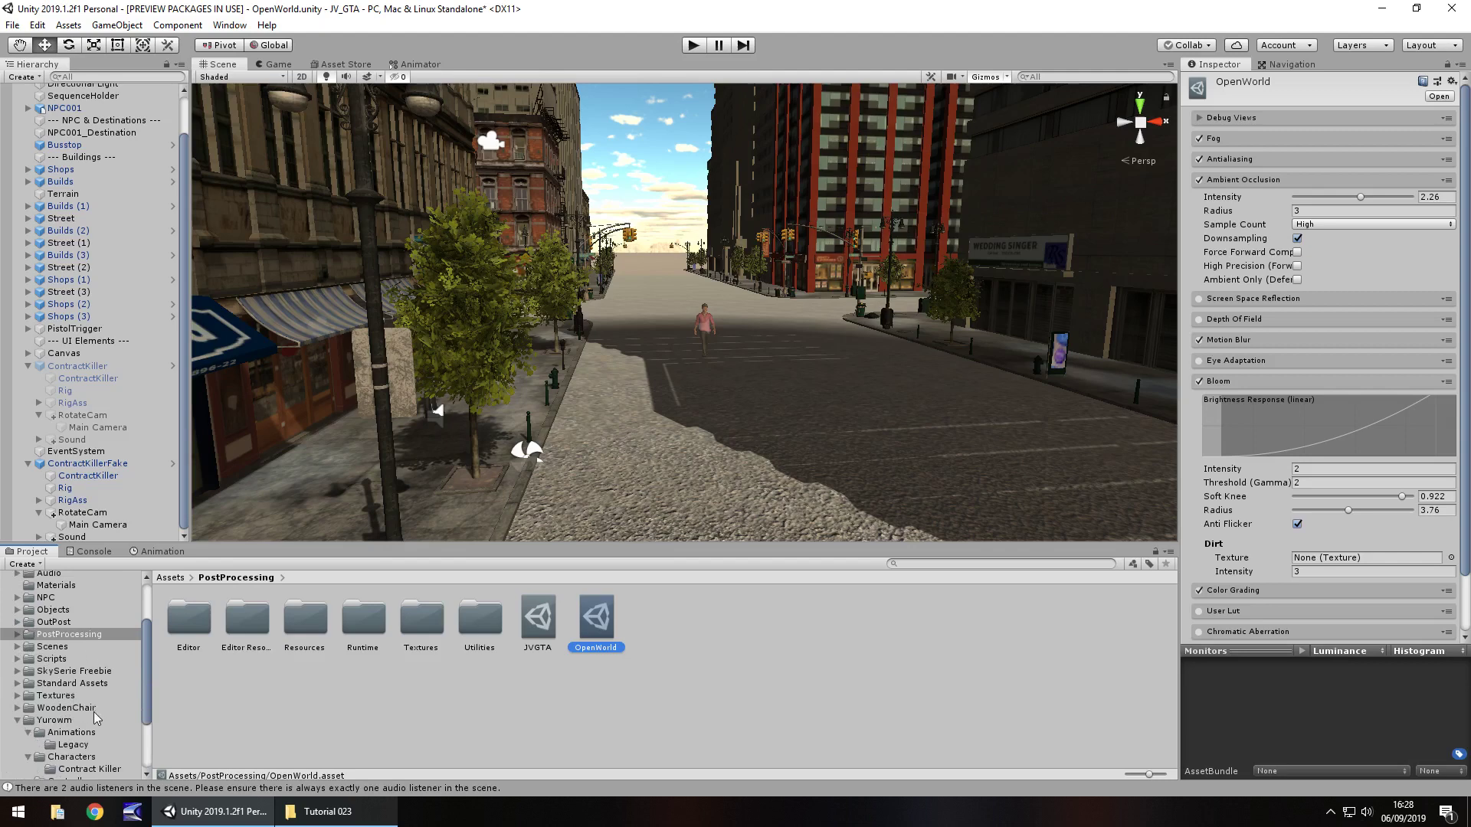
pyautogui.click(55, 600)
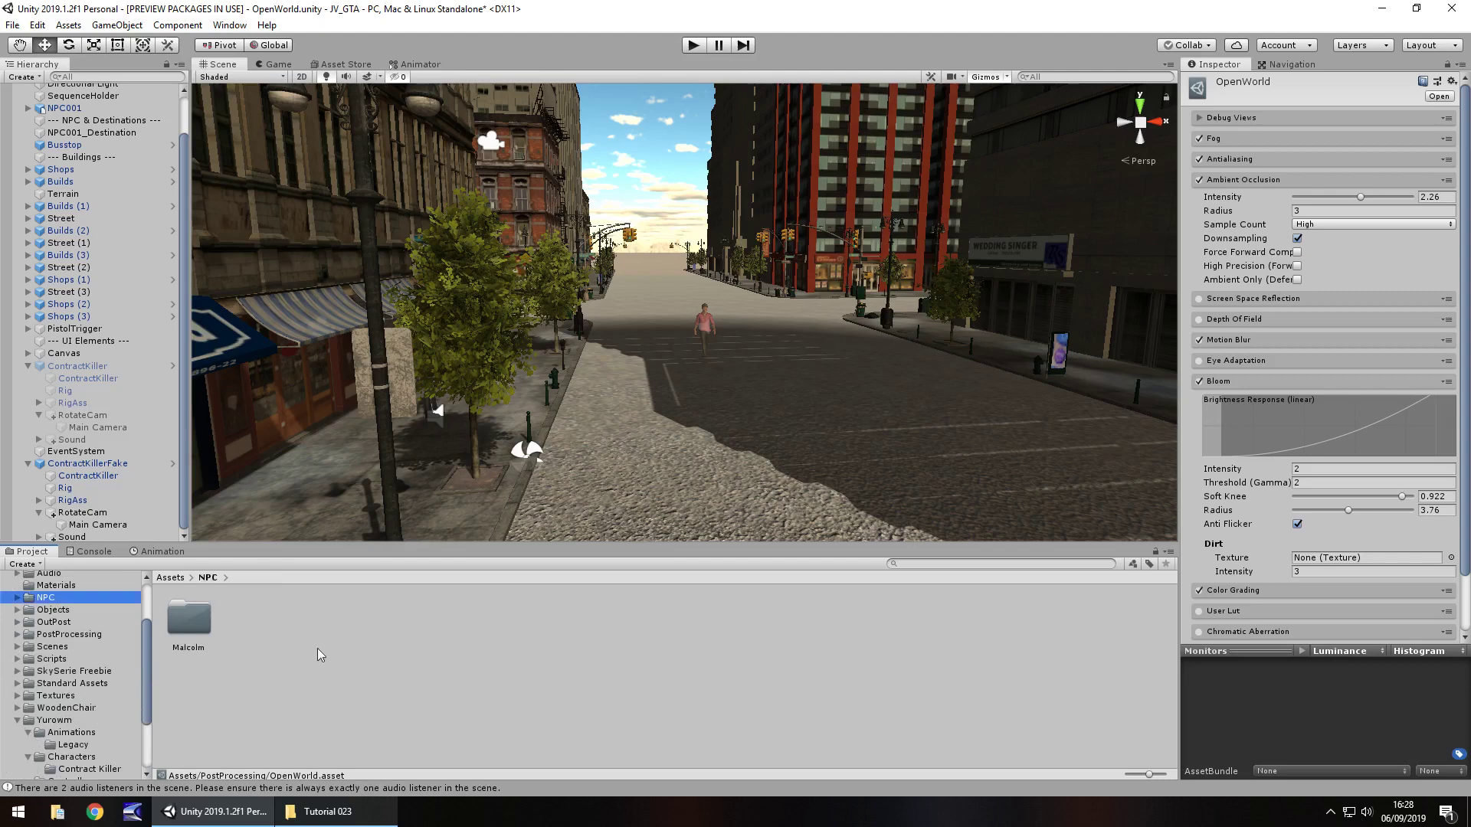
pyautogui.click(376, 815)
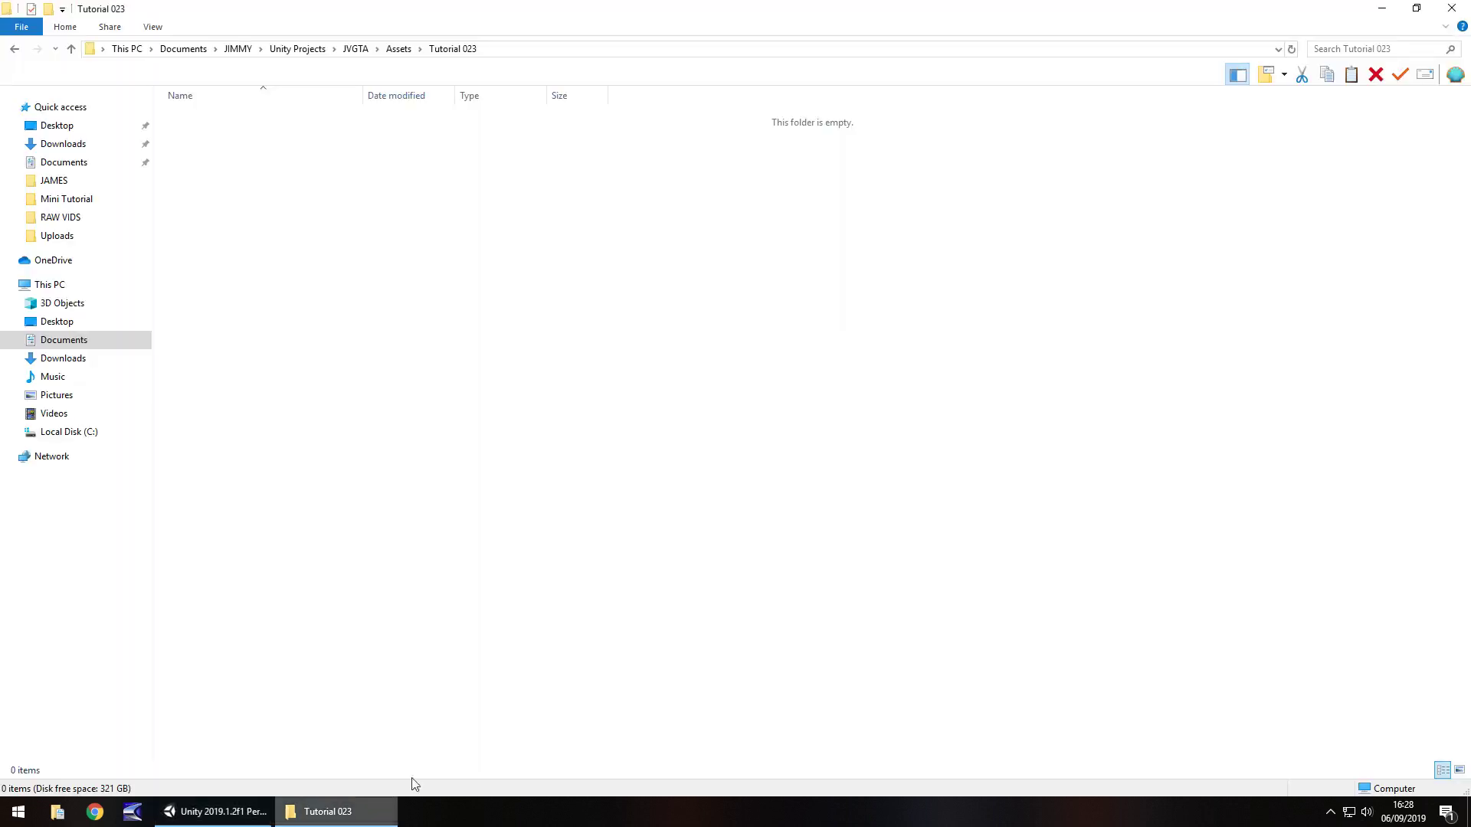
pyautogui.click(398, 51)
pyautogui.doubleClick(206, 487)
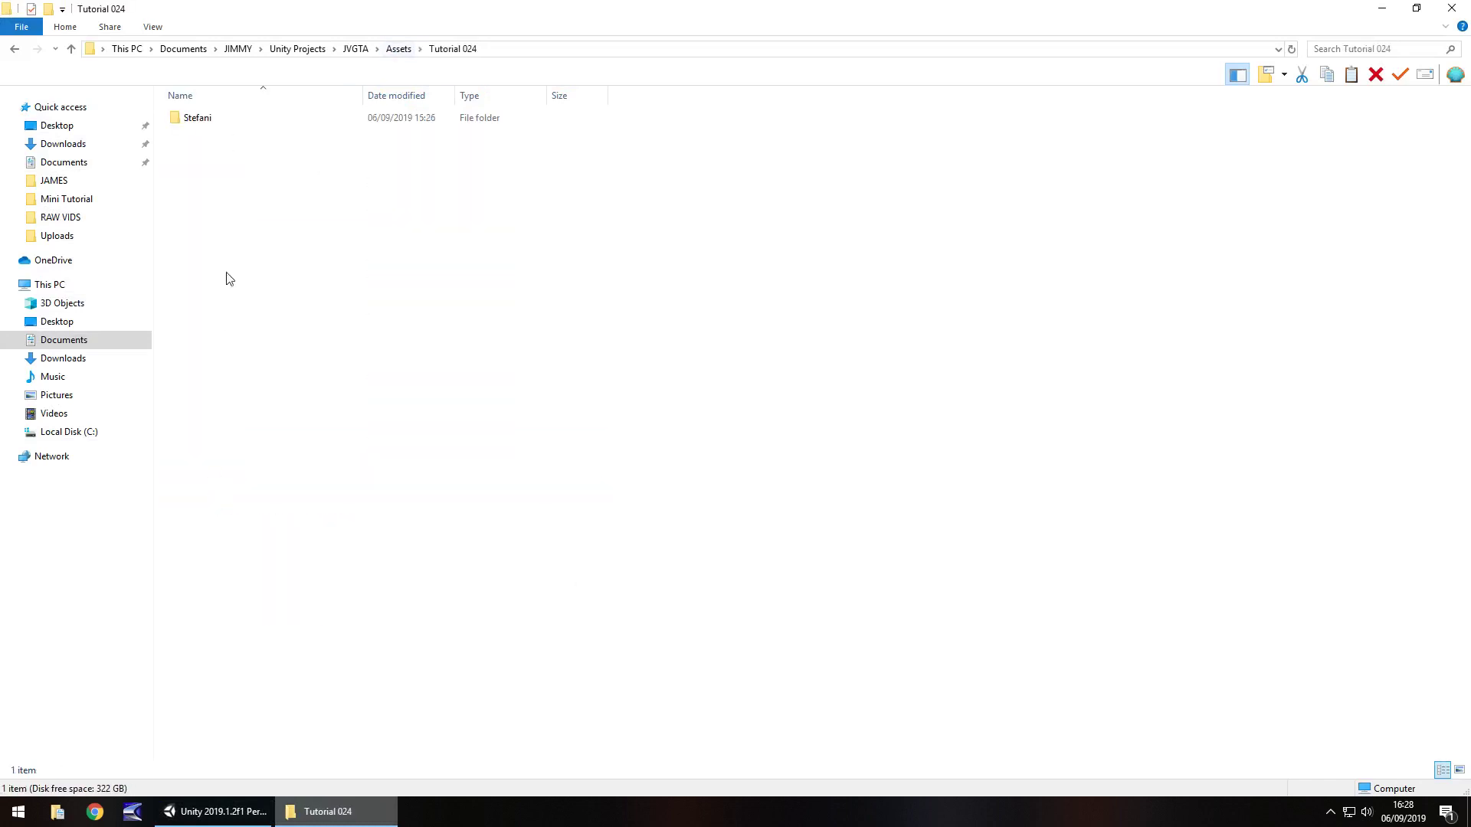
pyautogui.moveTo(196, 118); pyautogui.dragTo(294, 630)
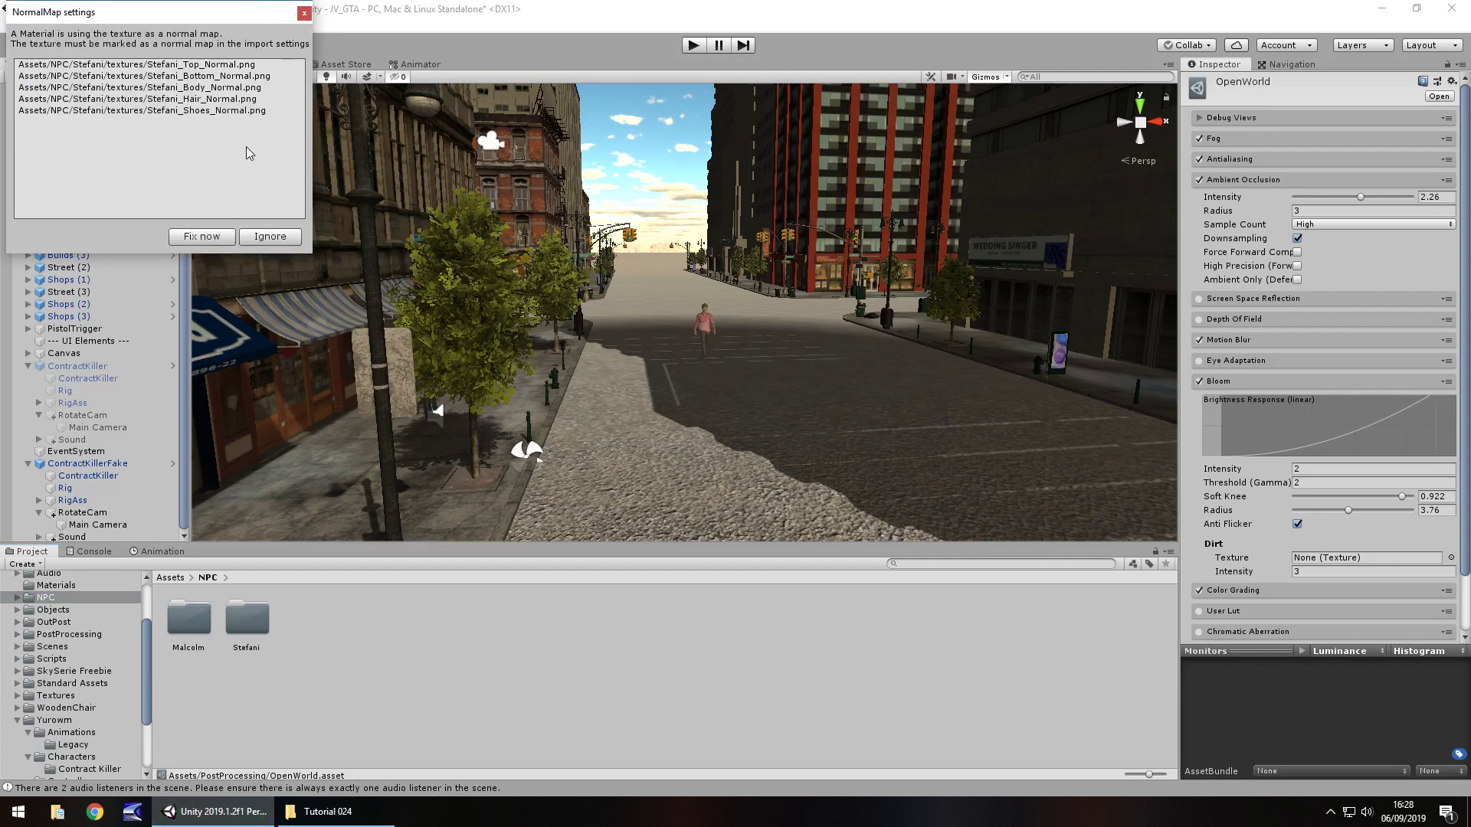
pyautogui.click(201, 237)
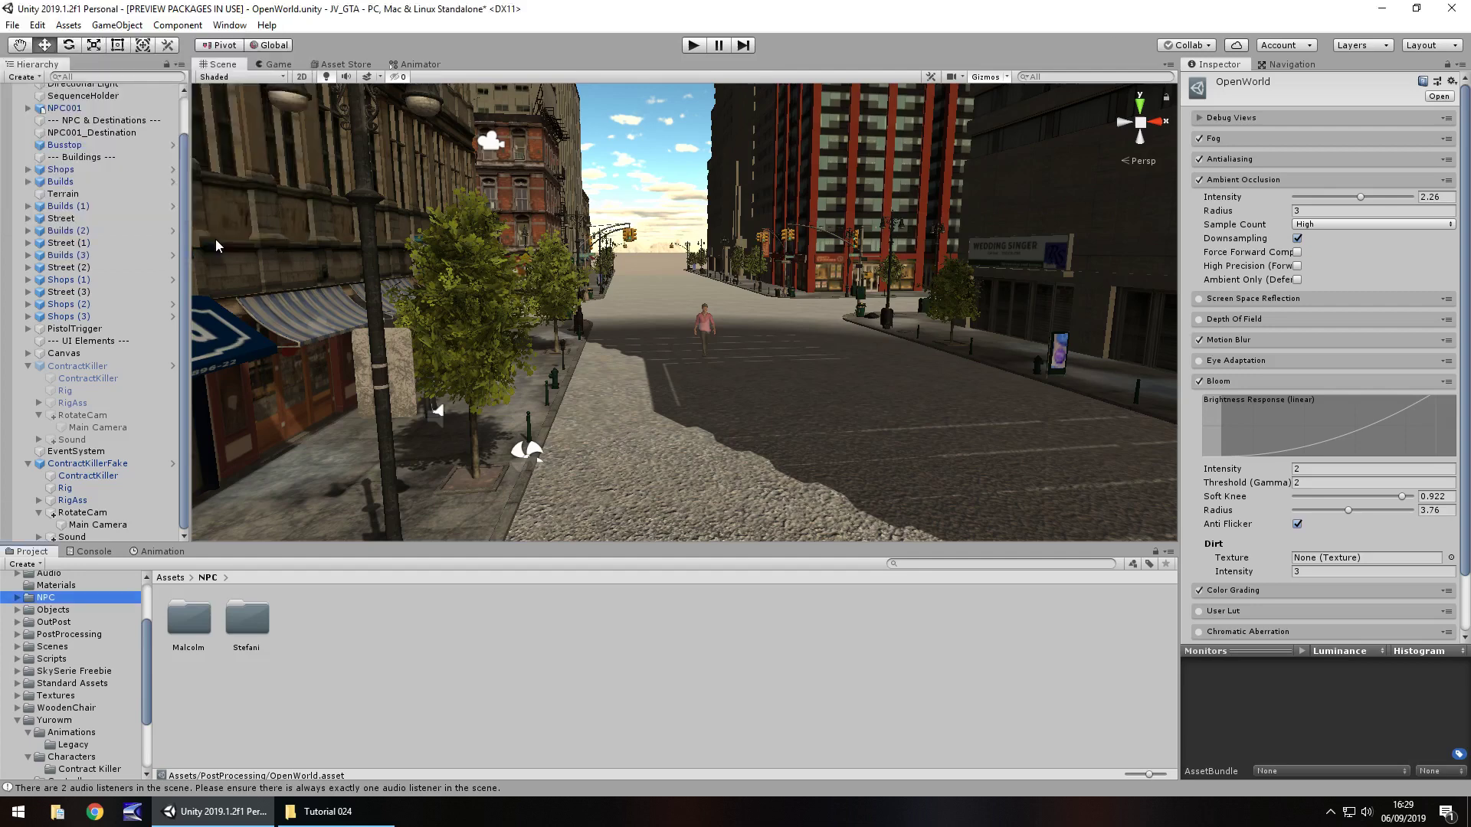
# - Compare the Stefani and Malcolm folders and place the stefani@Walking model on the street beside the existing NPC
pyautogui.doubleClick(260, 620)
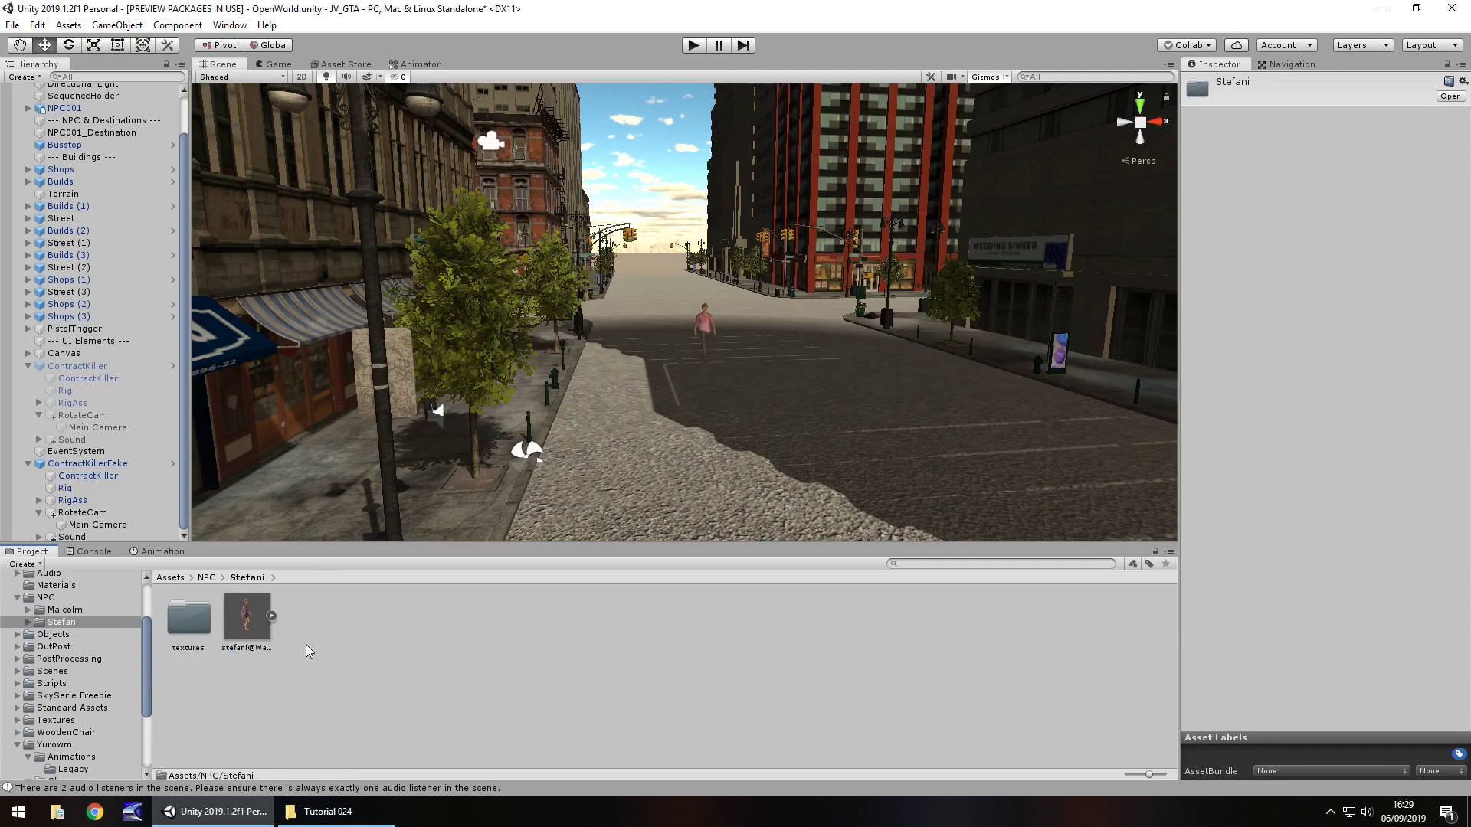
pyautogui.click(69, 611)
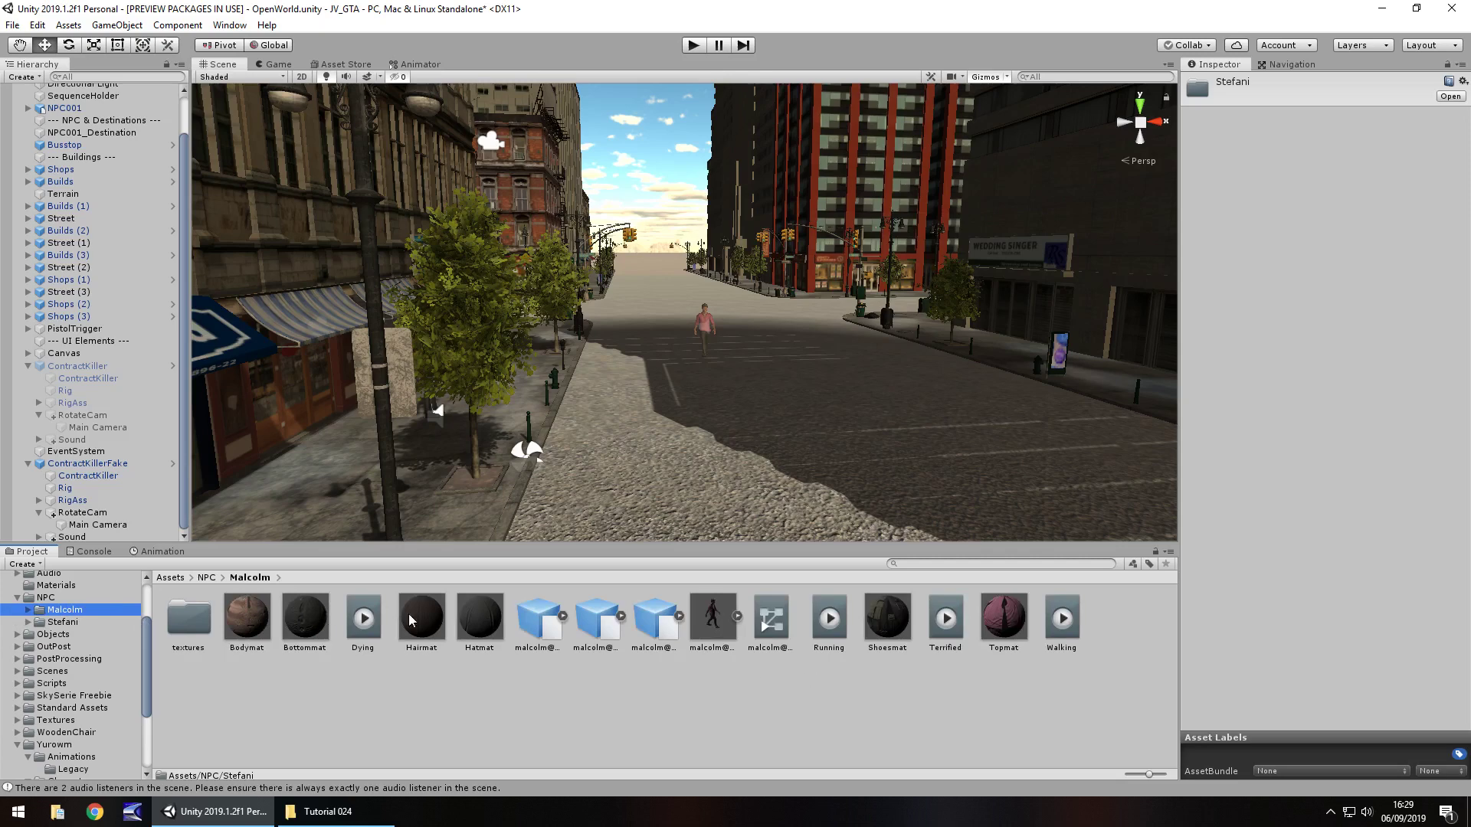
pyautogui.click(82, 621)
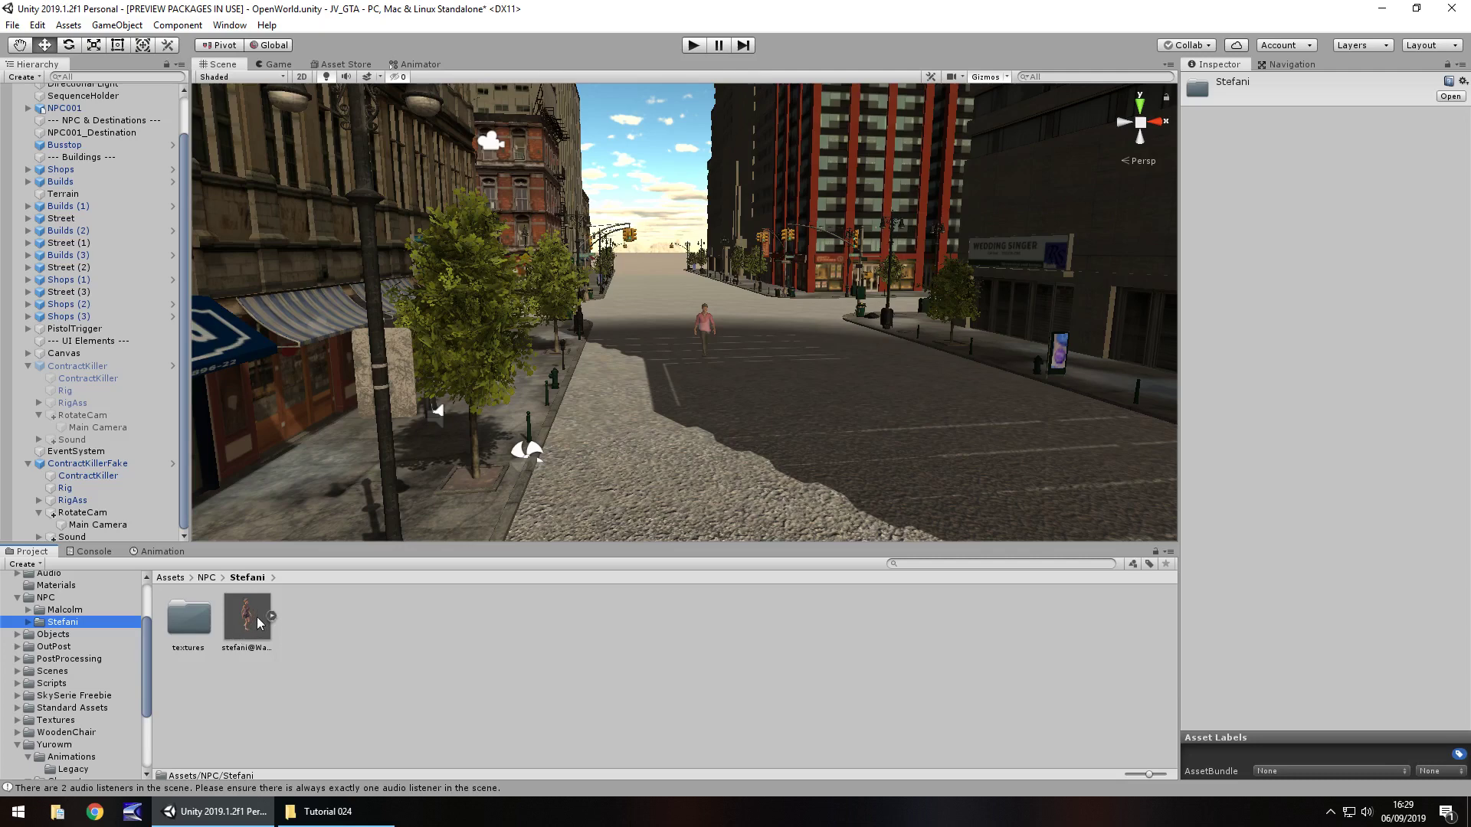
pyautogui.moveTo(241, 619); pyautogui.dragTo(774, 347)
pyautogui.scroll(3, 1130, 158)
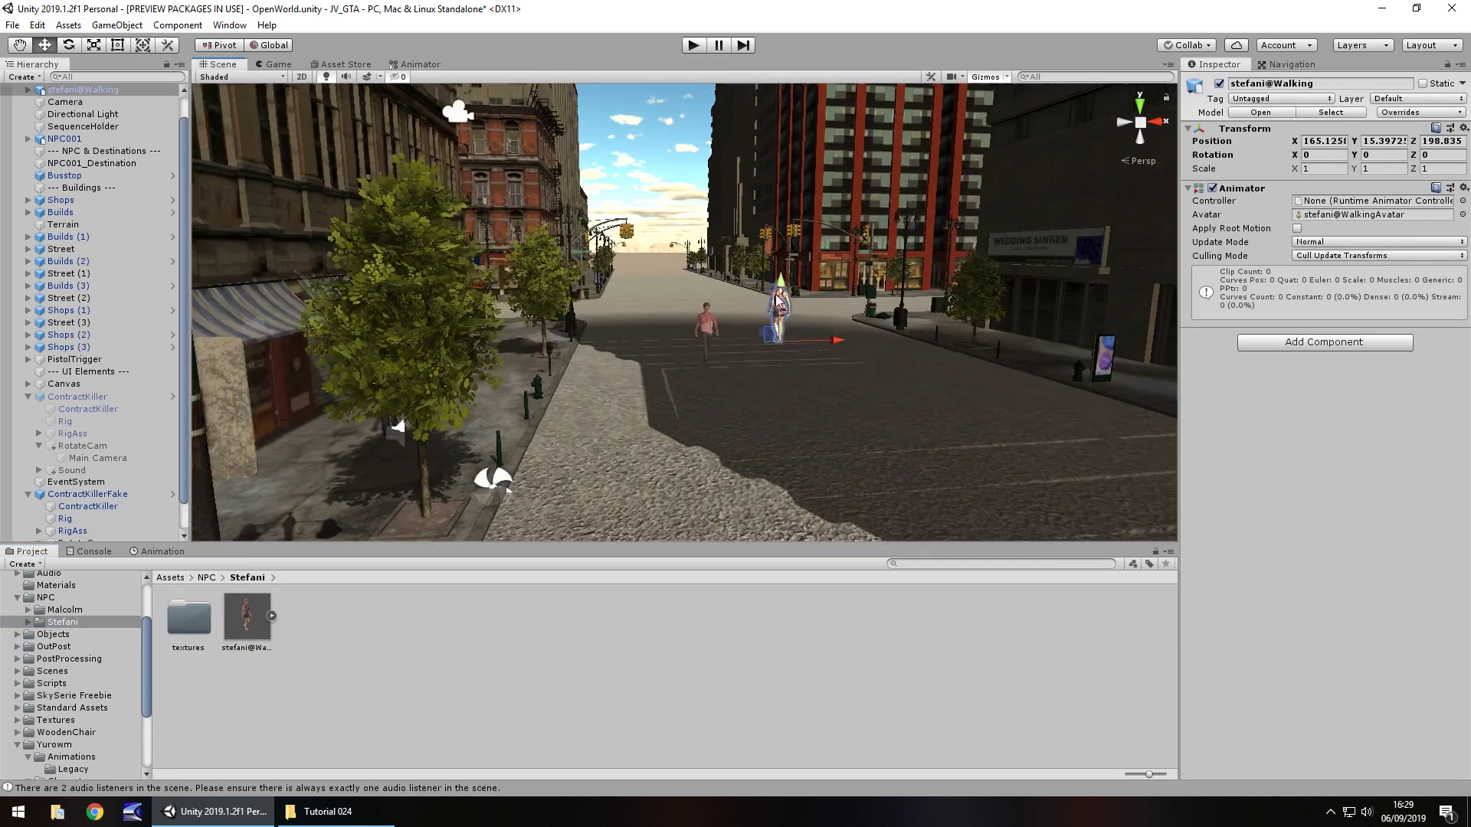
# - Scale the stefani@Walking model to 0.75 on X, Y and Z and deselect it
pyautogui.click(1312, 168)
pyautogui.write('.75')
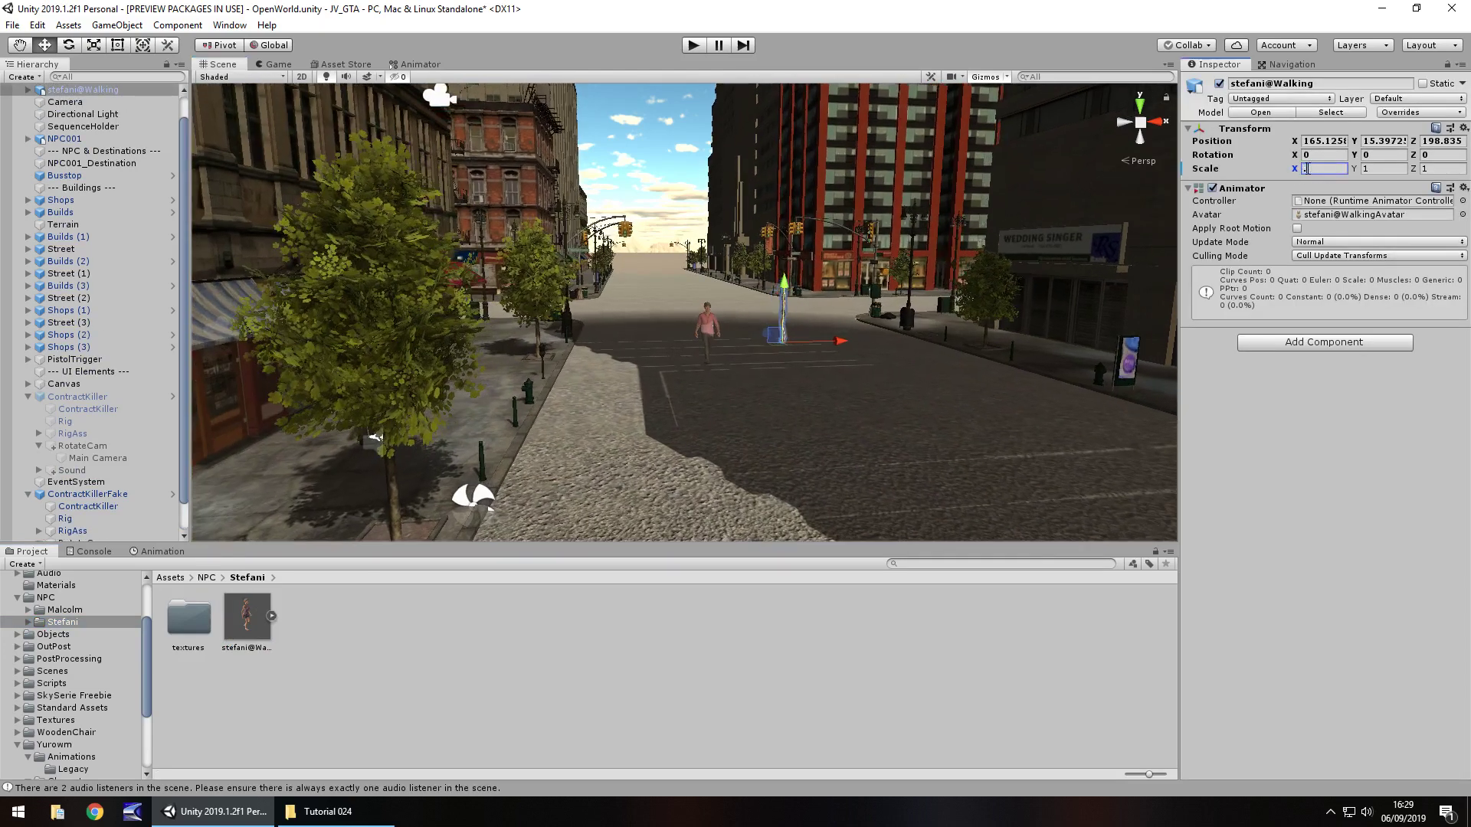
pyautogui.click(1387, 169)
pyautogui.write('.75')
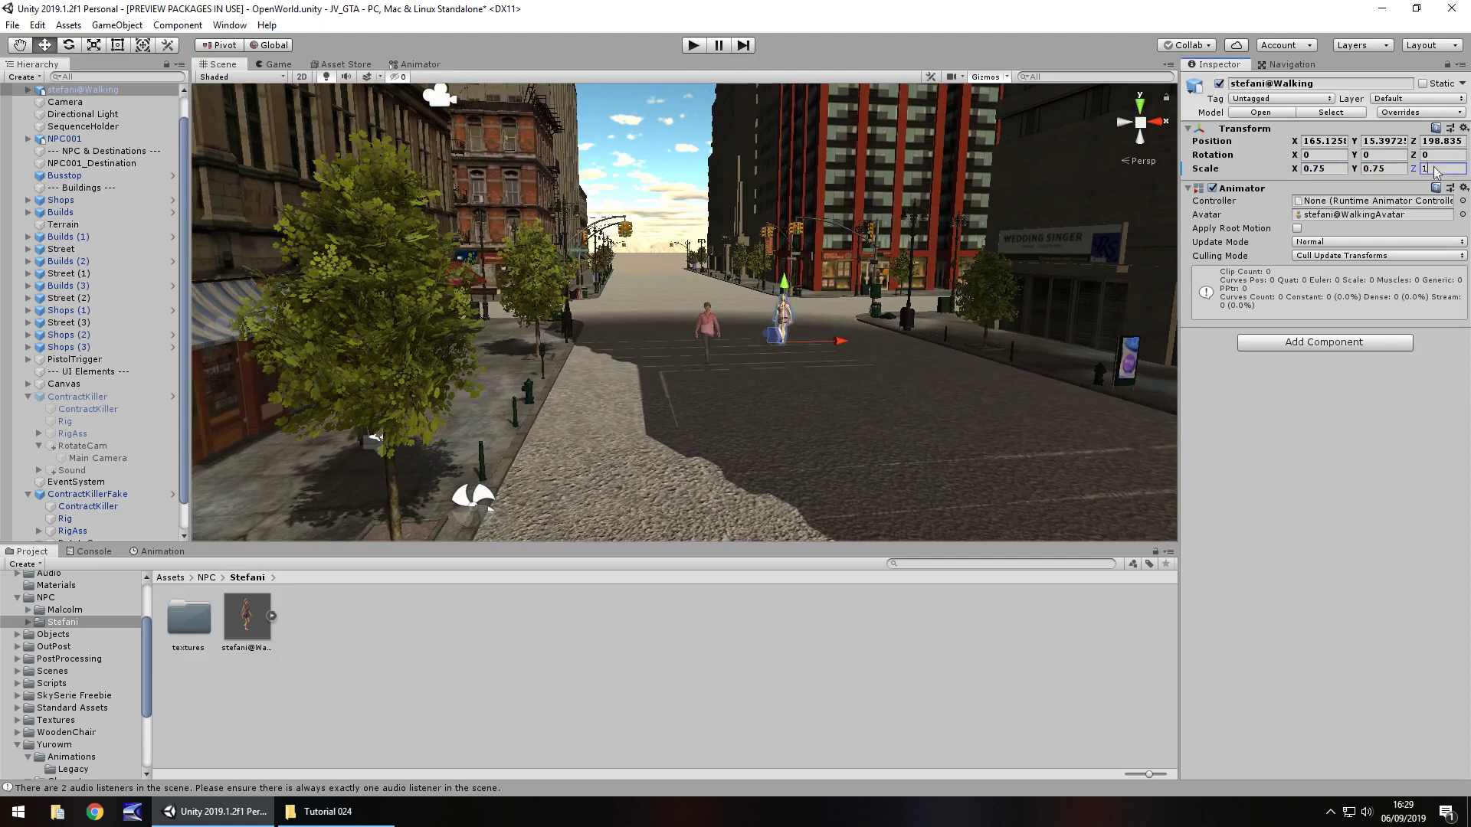
pyautogui.click(1435, 169)
pyautogui.write('.75')
pyautogui.click(793, 380)
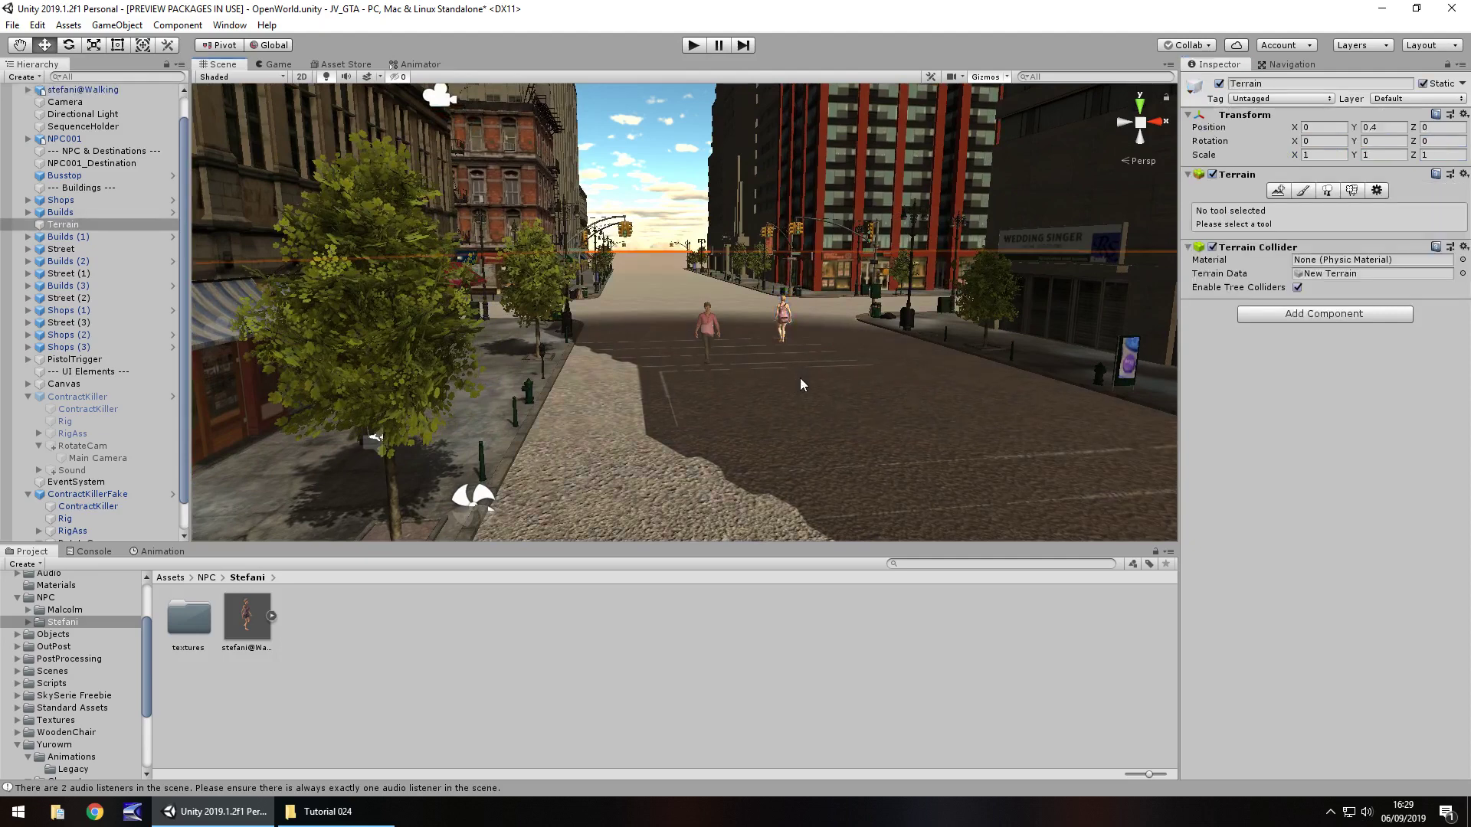